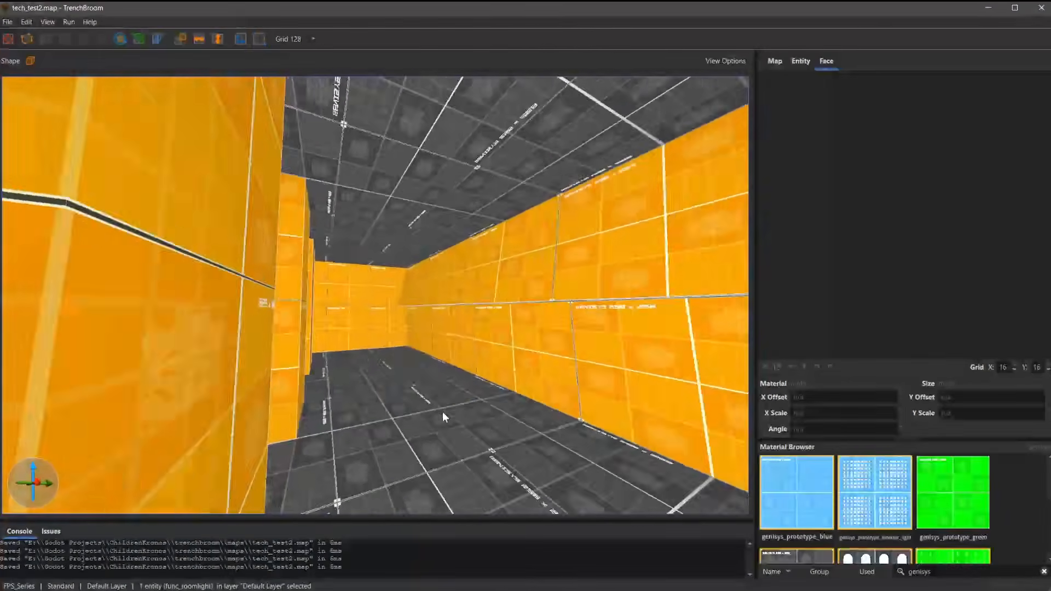
key(w)
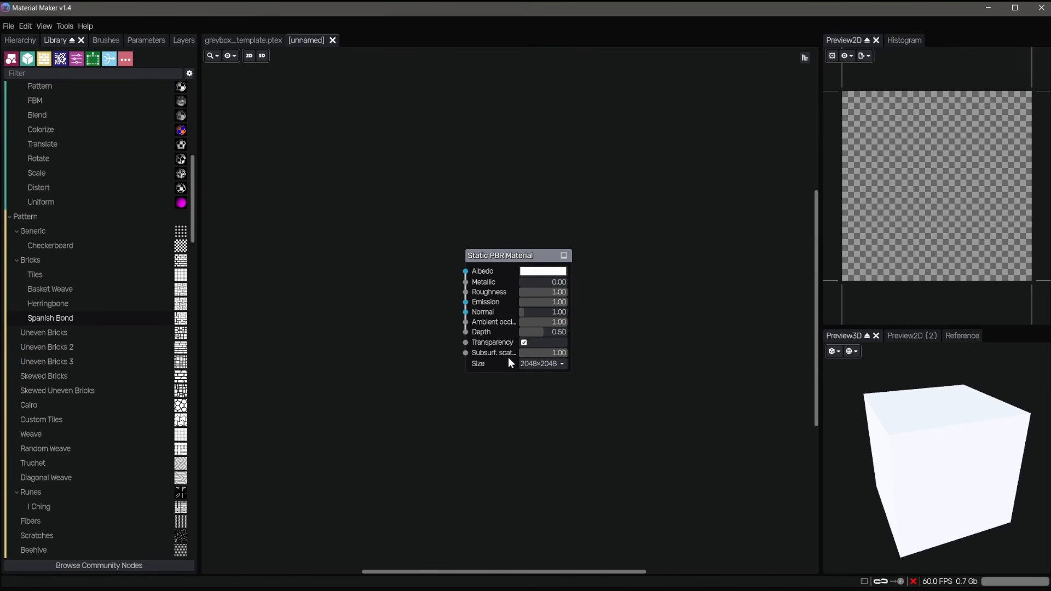
- Add a Blend node before the Static PBR Material and connect its output to the Albedo input
scroll(421, 315, up, 4)
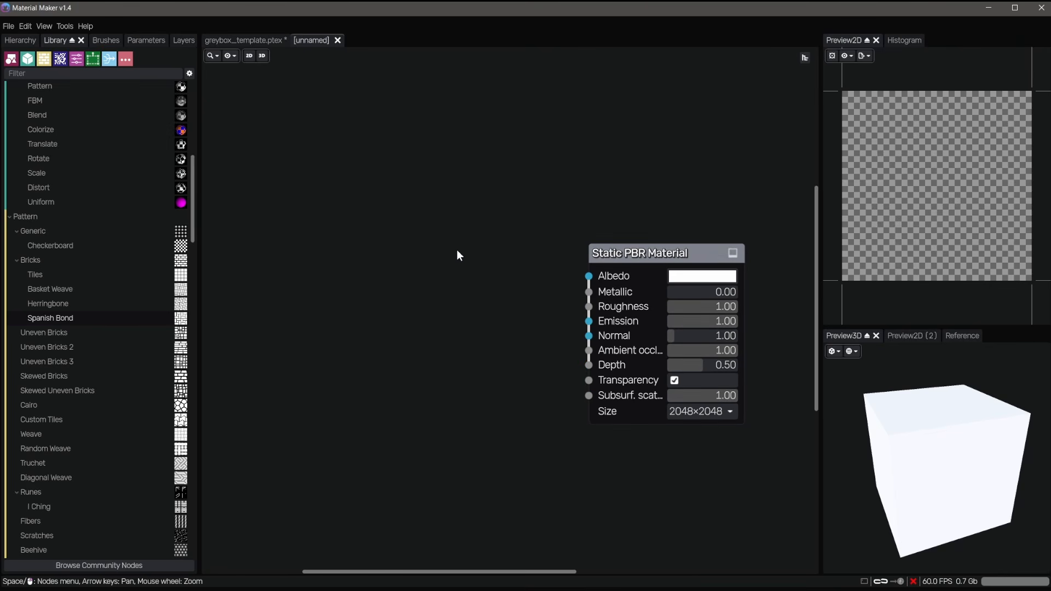
right_click(393, 246)
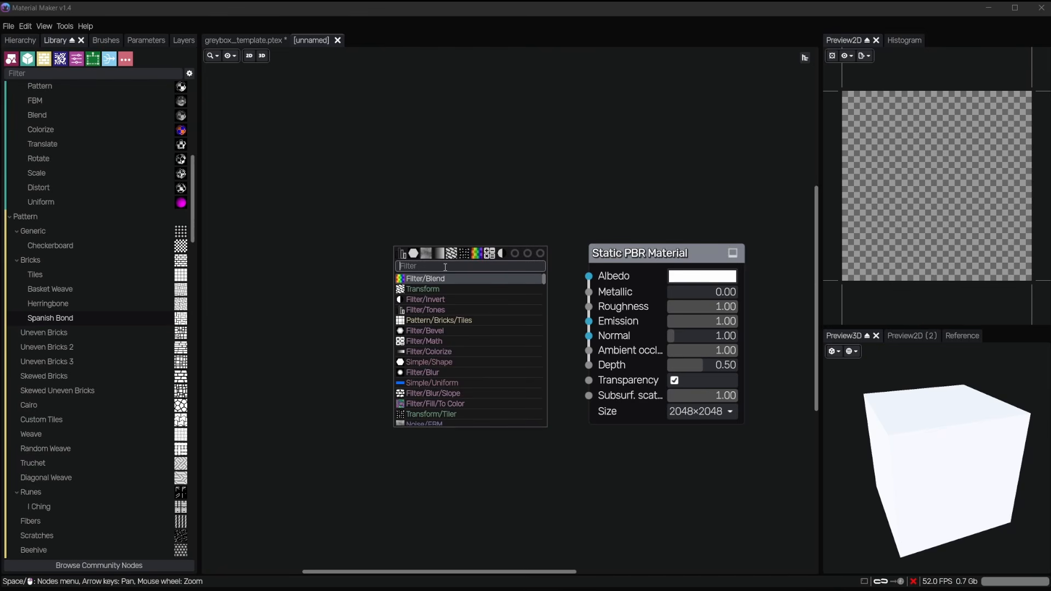
text(b)
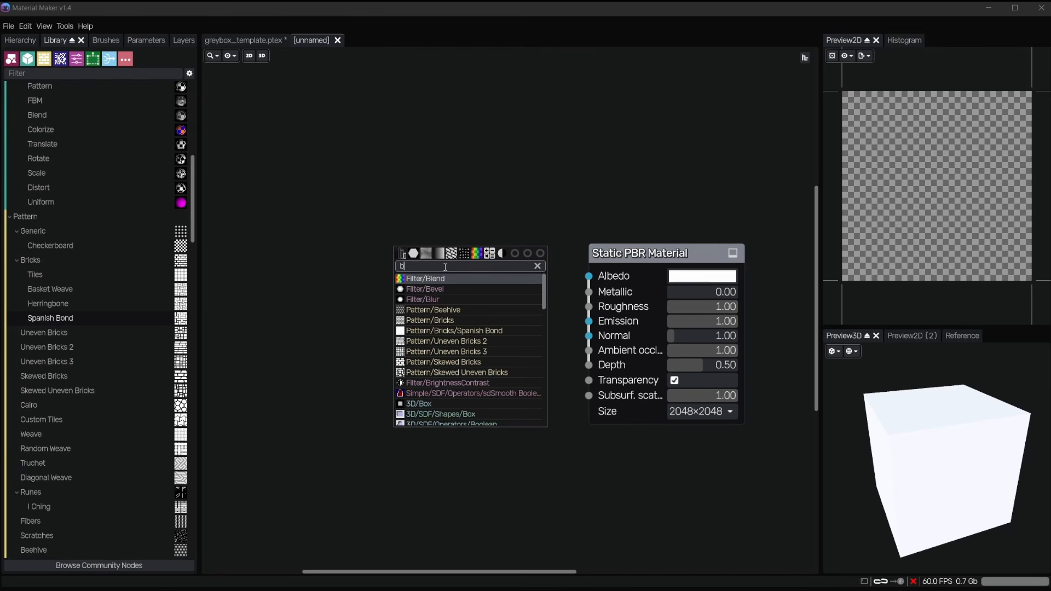
click(430, 275)
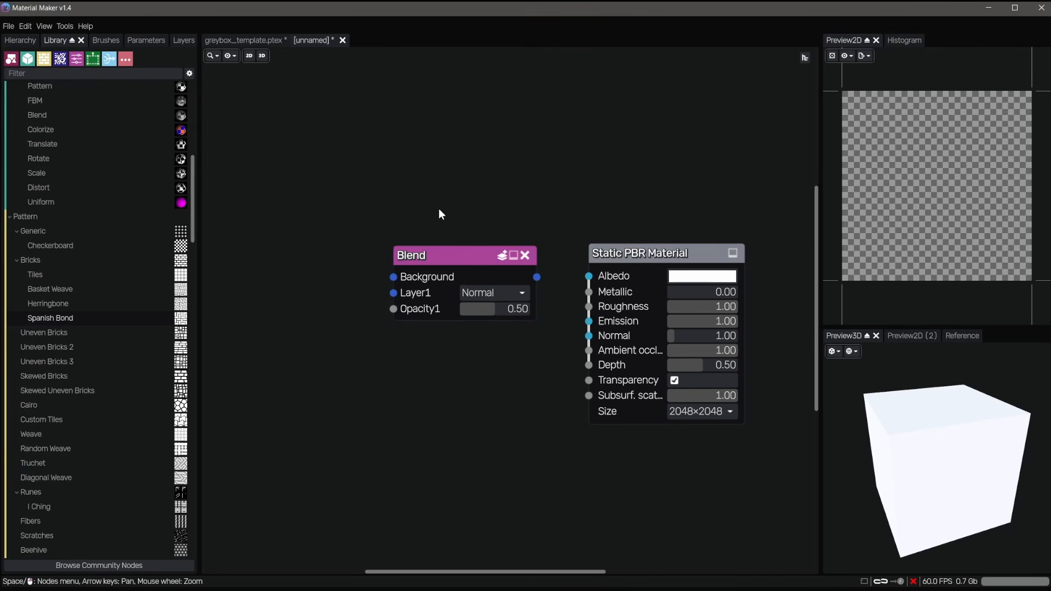
drag(434, 251, 555, 269)
middle_drag(624, 235, 509, 235)
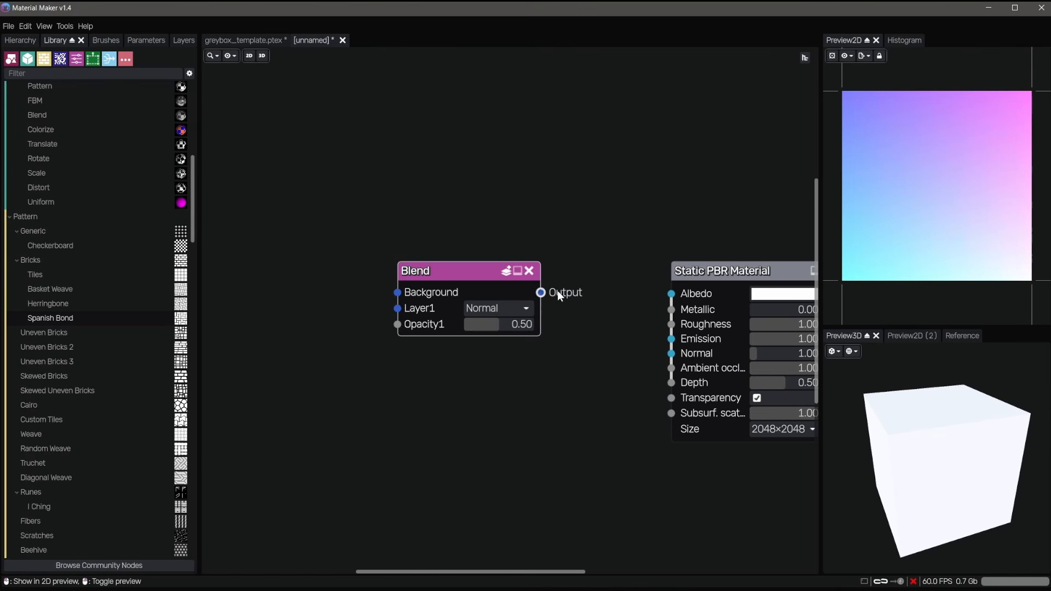
drag(557, 292, 673, 294)
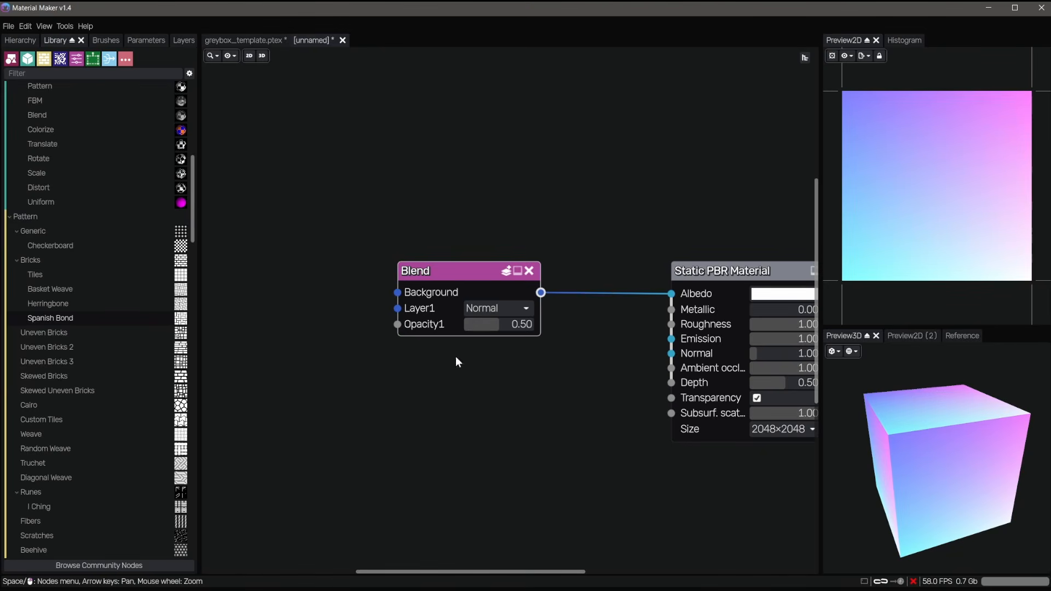
- Add a Checkerboard pattern node from the library and place it well upstream of the Blend node
middle_drag(527, 394, 691, 444)
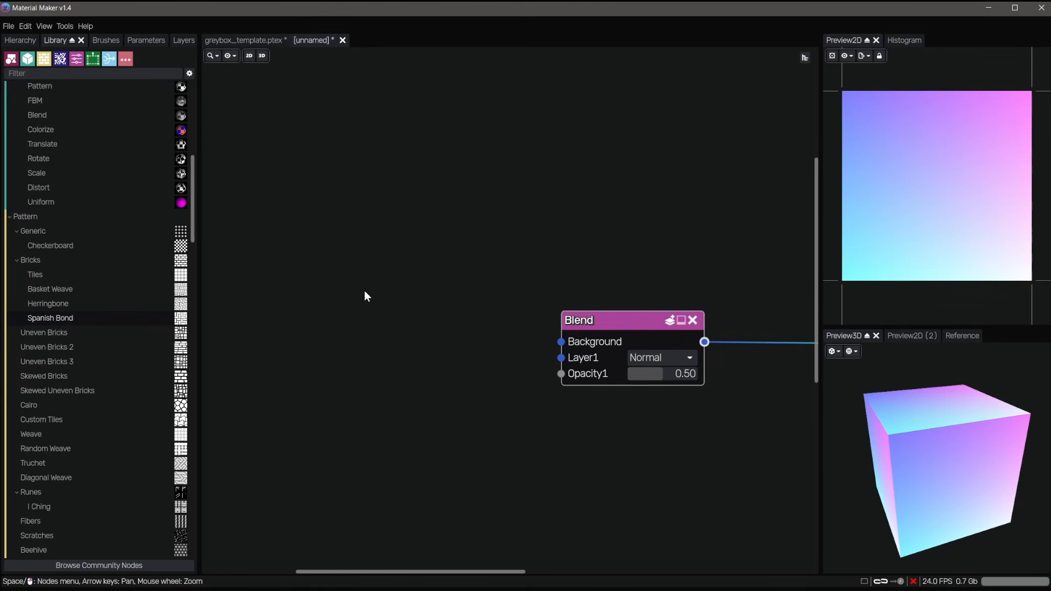
scroll(351, 295, down, 5)
middle_drag(338, 306, 550, 373)
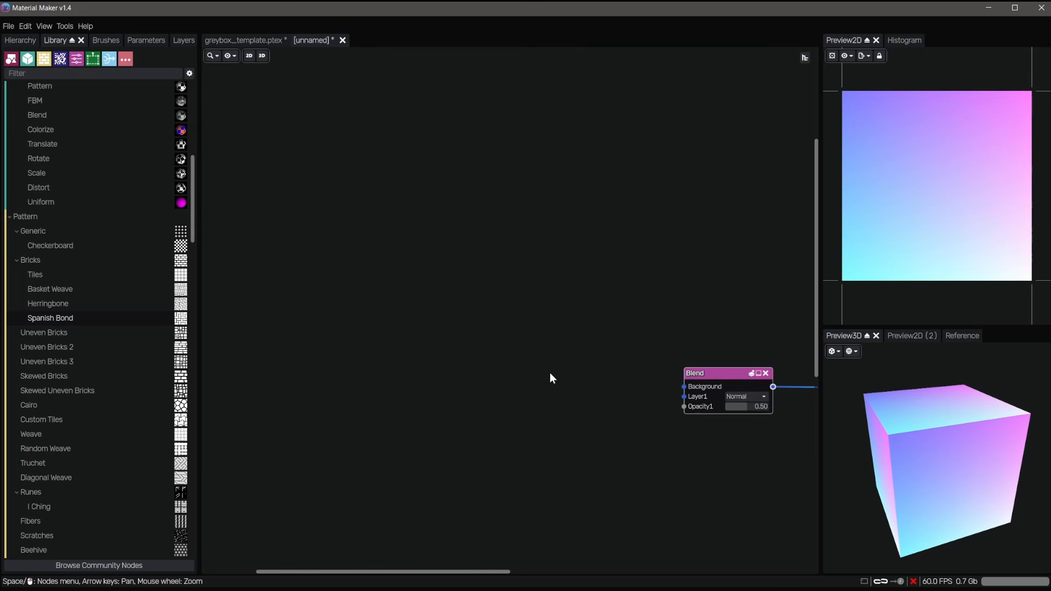
mouse_move(192, 165)
mouse_down()
mouse_move(193, 91)
mouse_move(192, 277)
mouse_move(195, 169)
mouse_up()
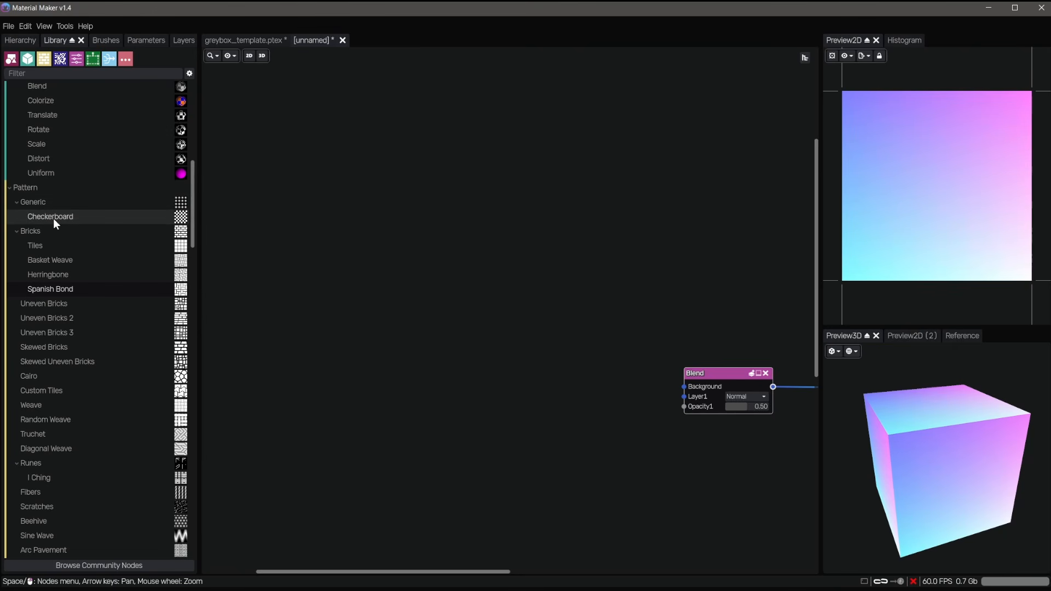
drag(54, 218, 375, 303)
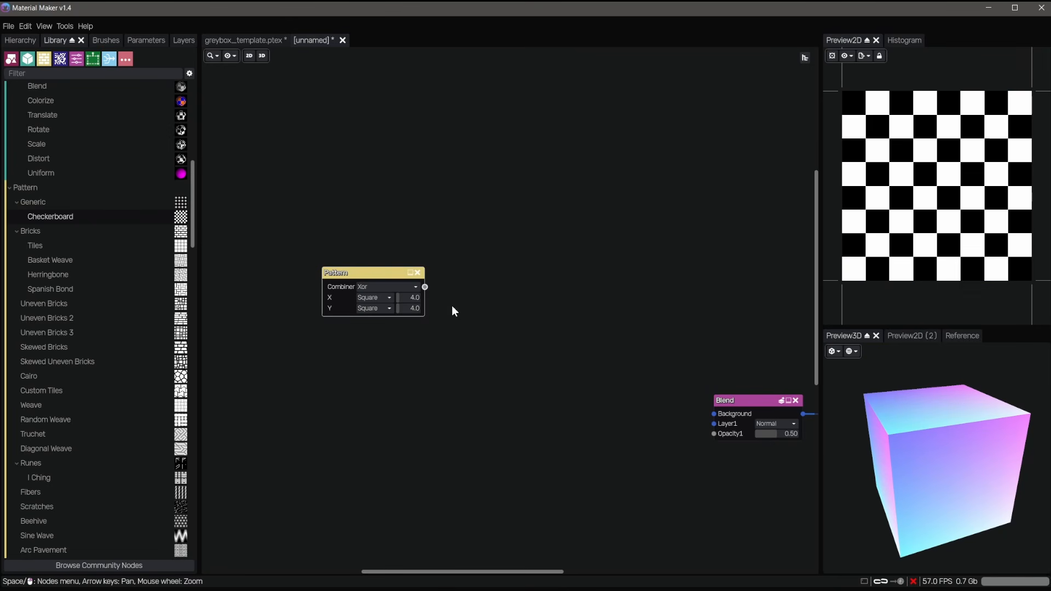
drag(379, 273, 351, 261)
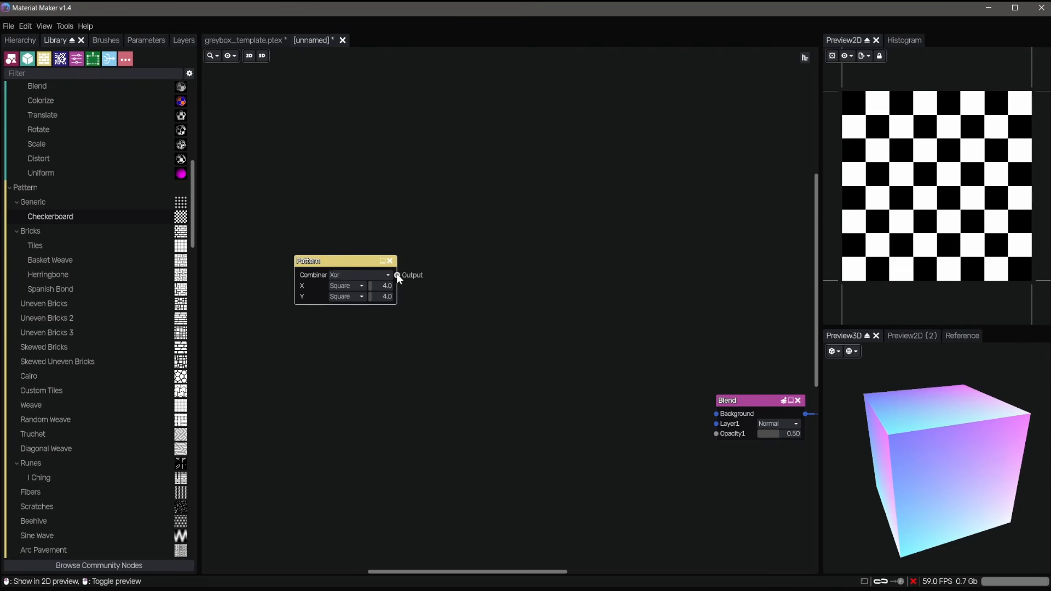
- Preview the checkerboard output inside its Pattern node and hide the preview again
right_click(397, 274)
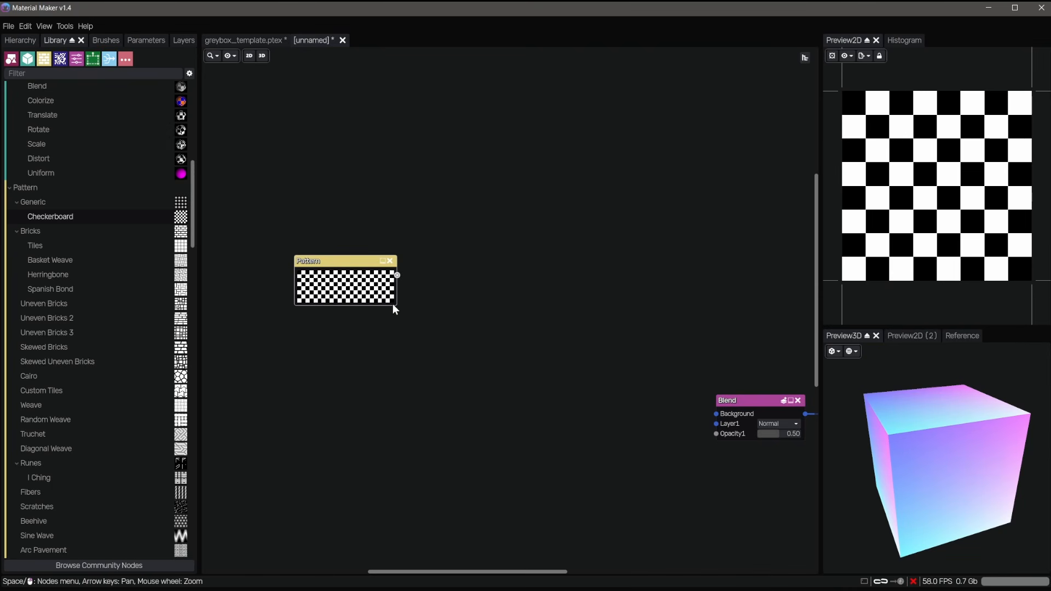
mouse_move(330, 299)
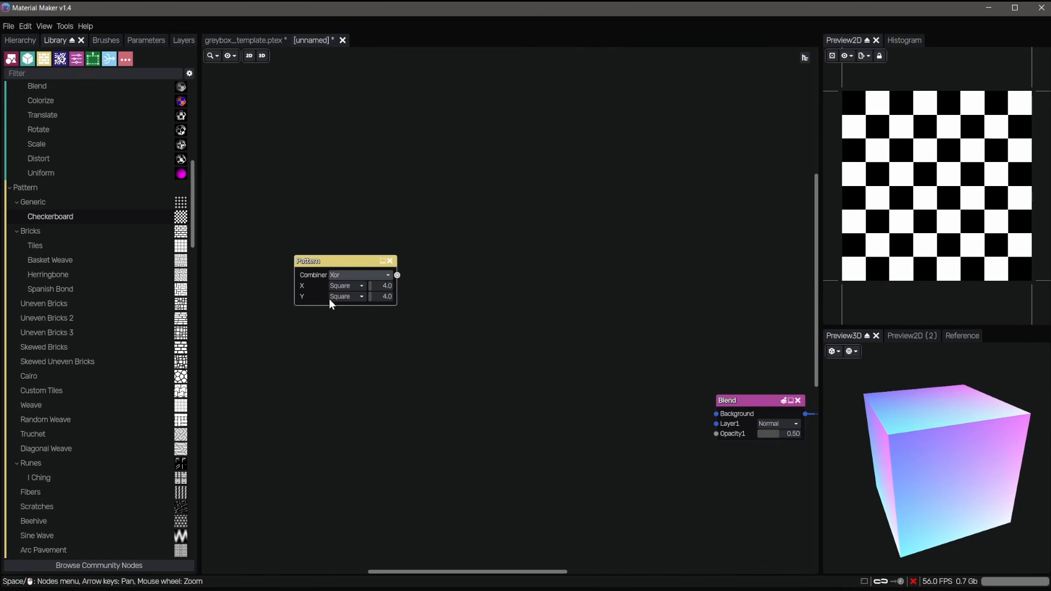
right_click(397, 275)
- Try 1 for the checkerboard Pattern's X and Y square counts, and settle on 2 for both
click(386, 285)
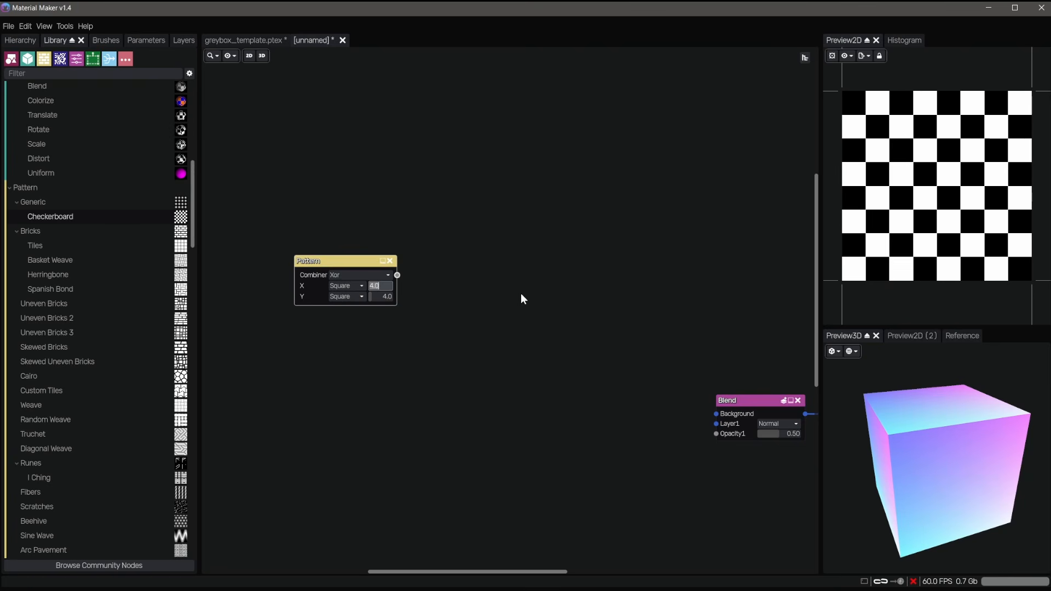
text(1)
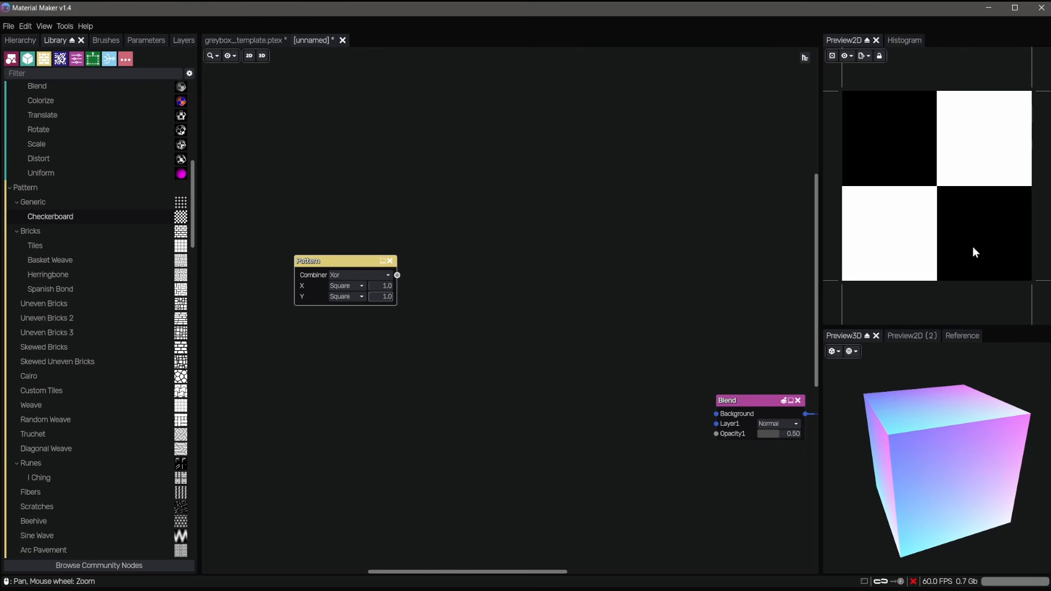
click(389, 288)
text(2)
key(Tab)
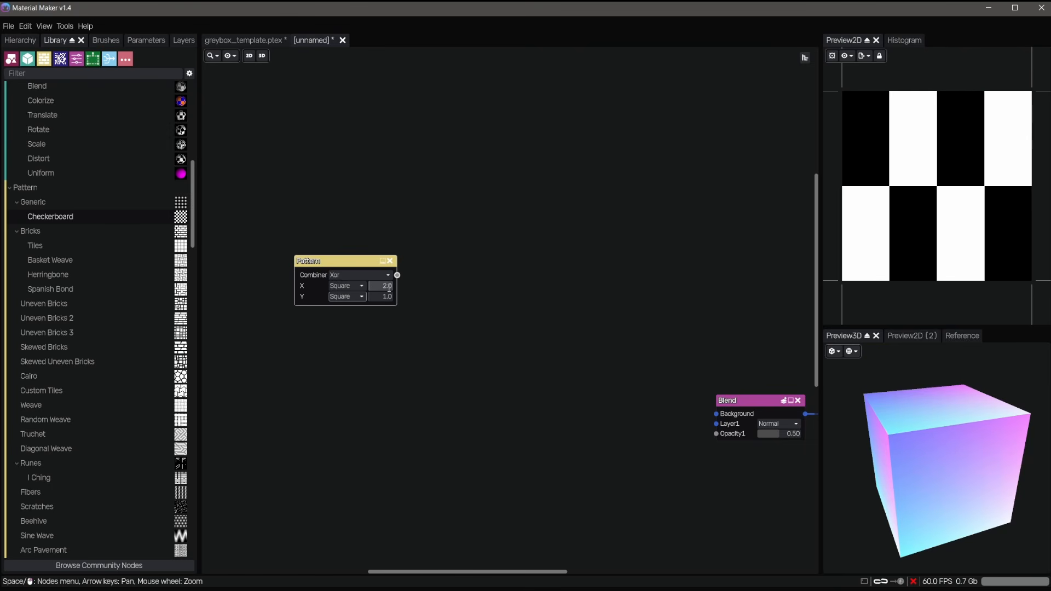
text(2)
key(Return)
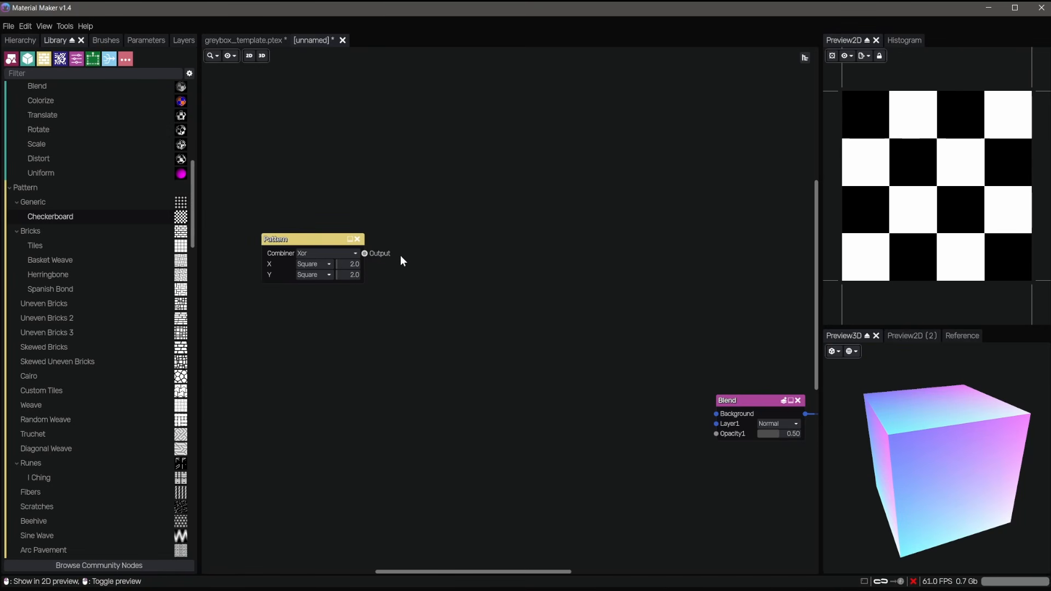
- Add a Tones node fed by the Pattern output and raise its output black level to nearly white
drag(365, 253, 437, 263)
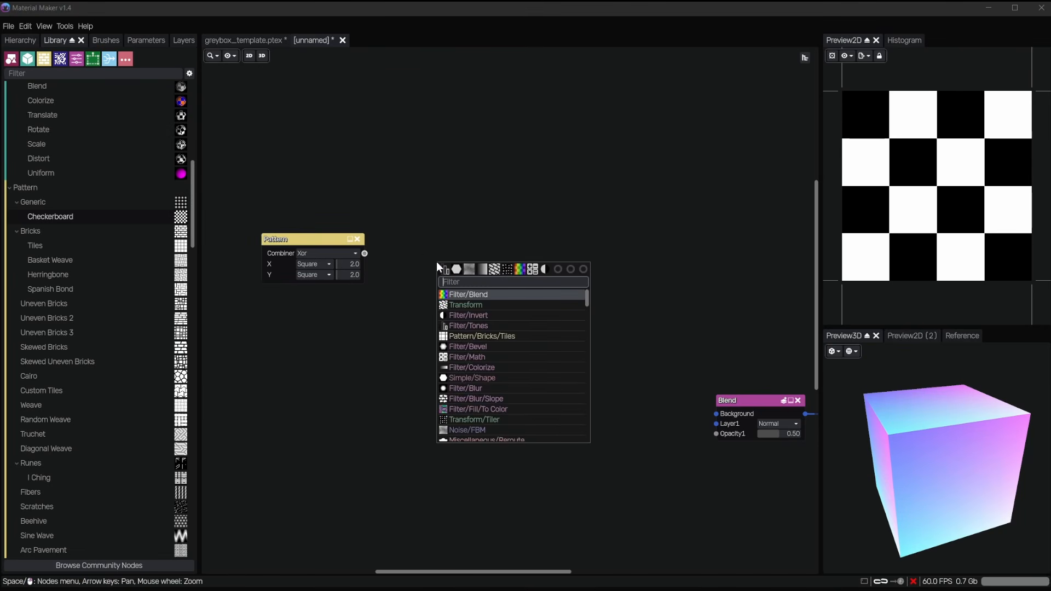
text(tone)
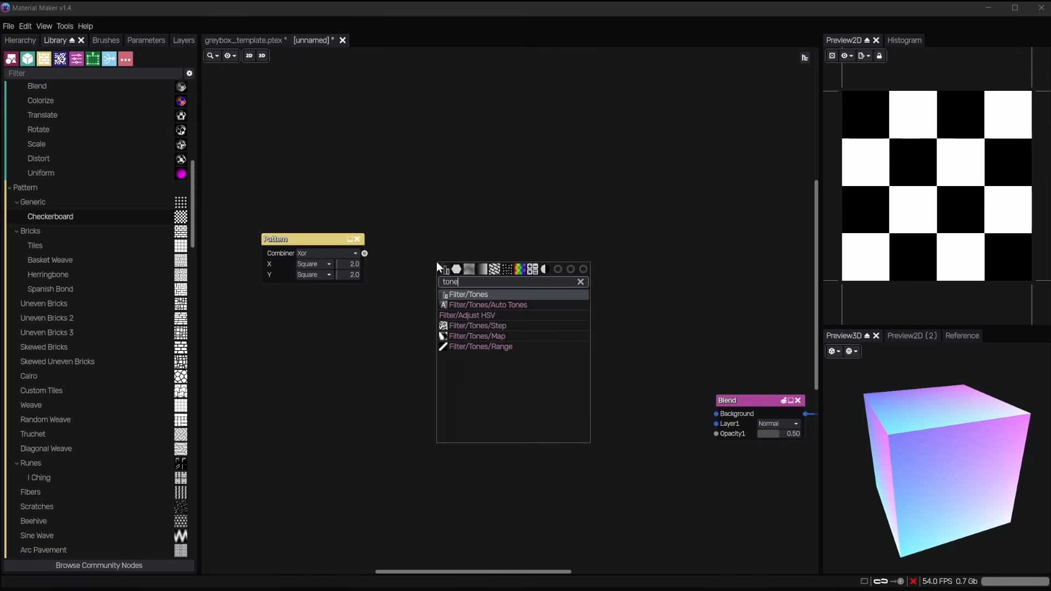
key(Return)
drag(458, 245, 437, 227)
drag(422, 290, 484, 289)
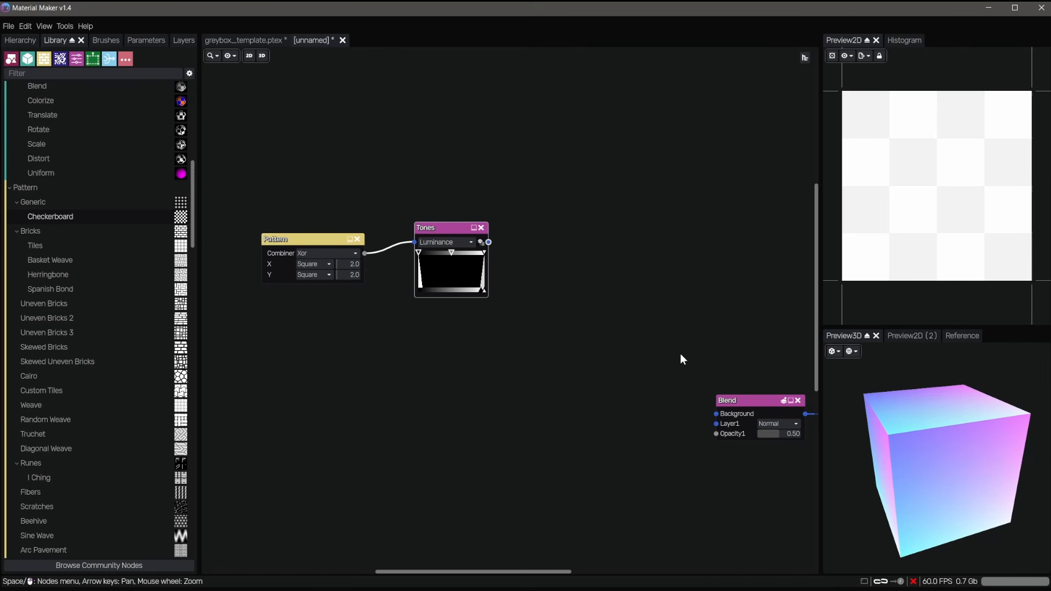
- Add a Colorize node fed by the Tones output
drag(488, 242, 543, 252)
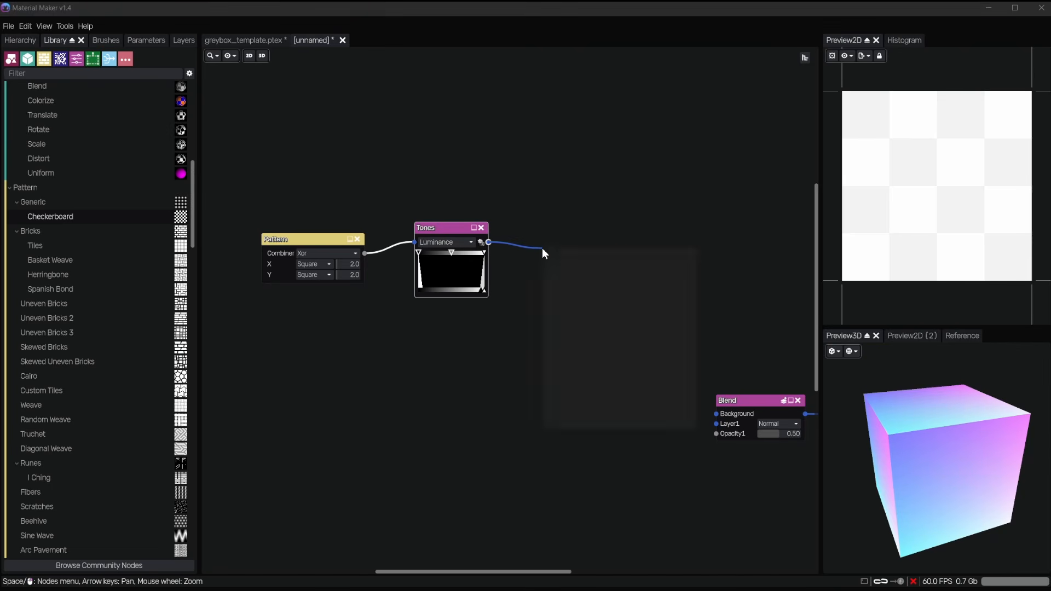
text(col)
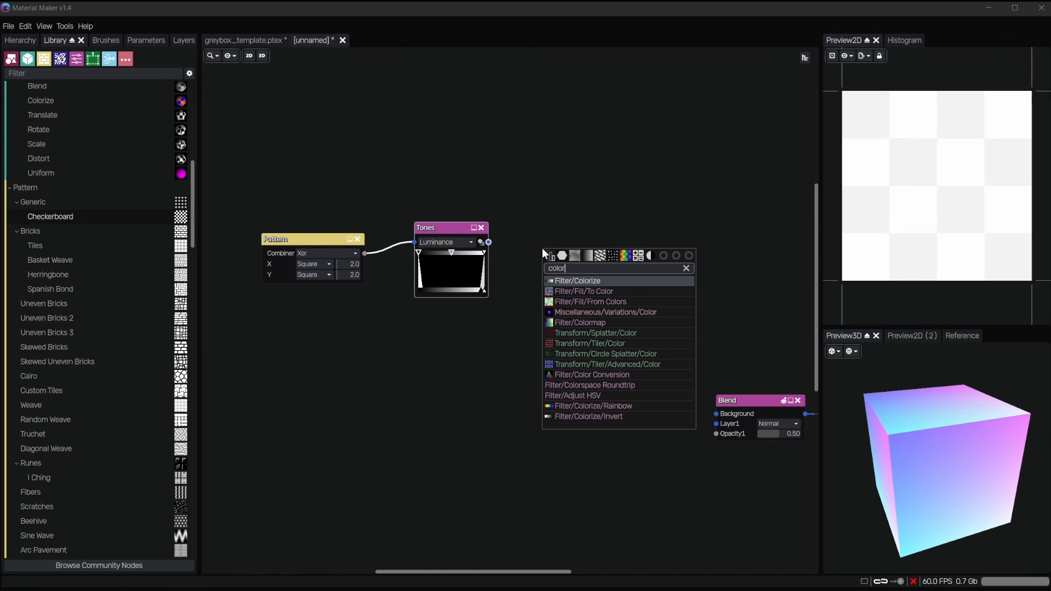
text(or)
key(Return)
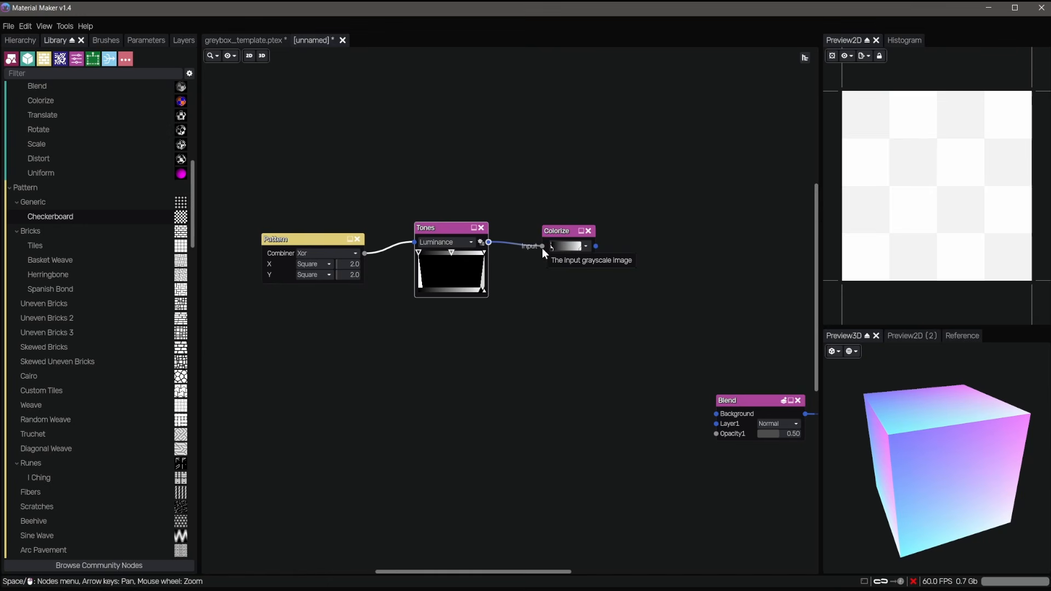
- Set the start stop of the Colorize gradient to dark grey #484848
click(566, 246)
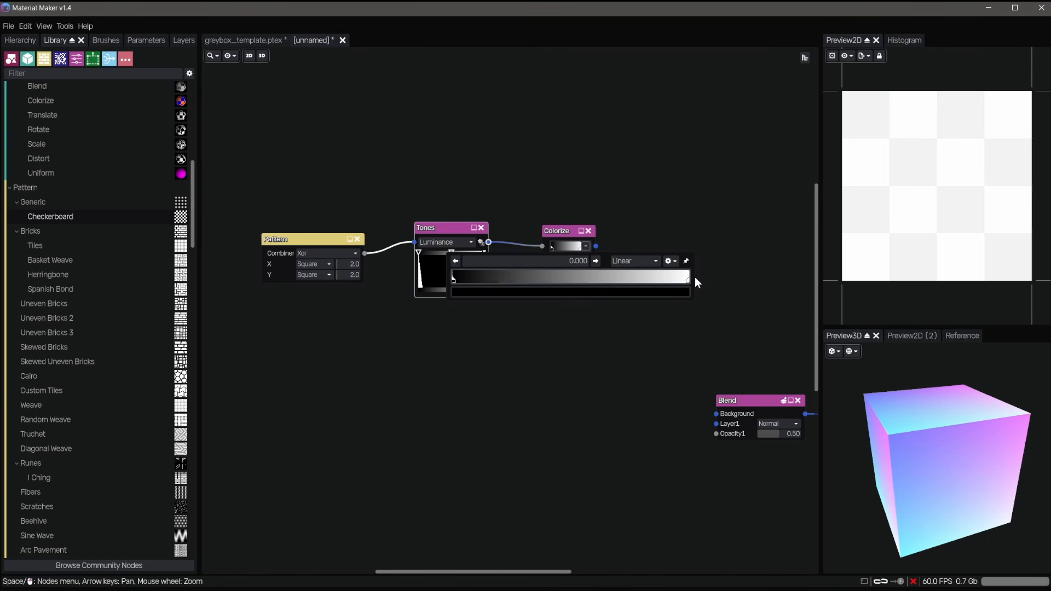
double_click(456, 287)
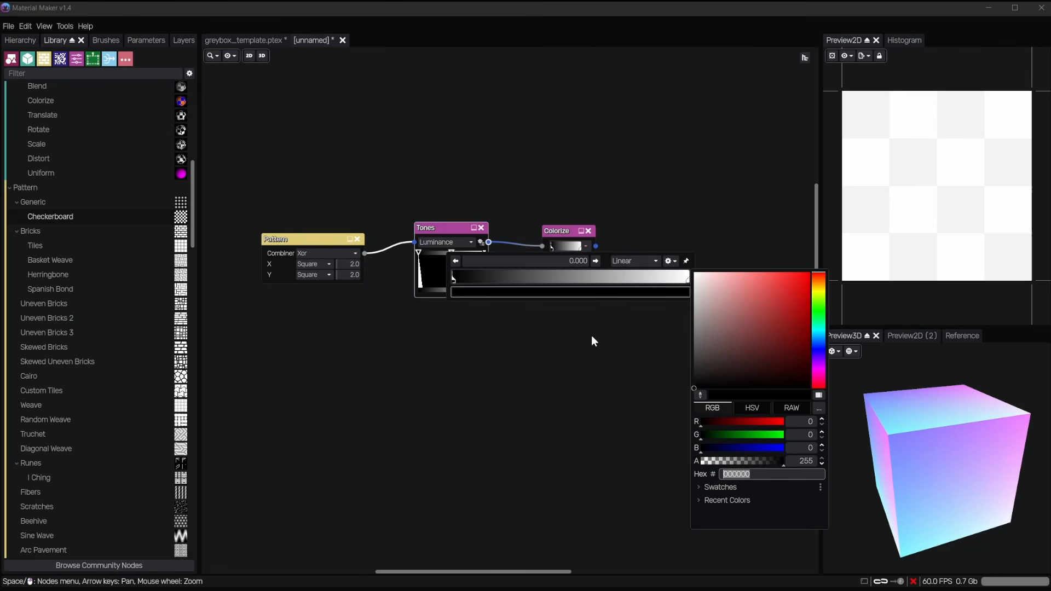
drag(706, 370, 679, 356)
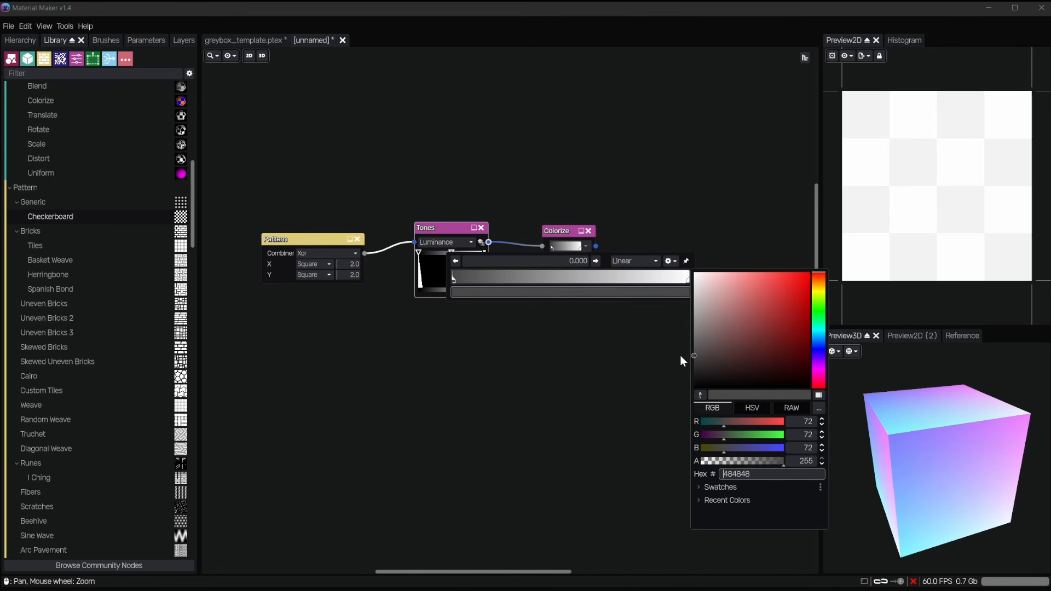
click(575, 222)
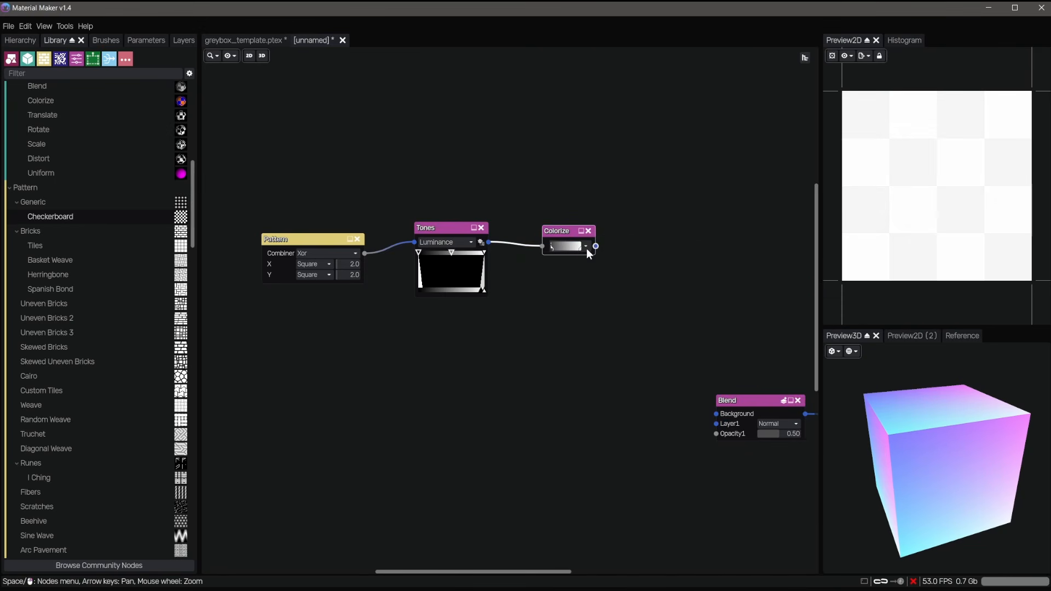
- Set the Colorize gradient's end stop to grey #555555 and its start stop to black
click(587, 246)
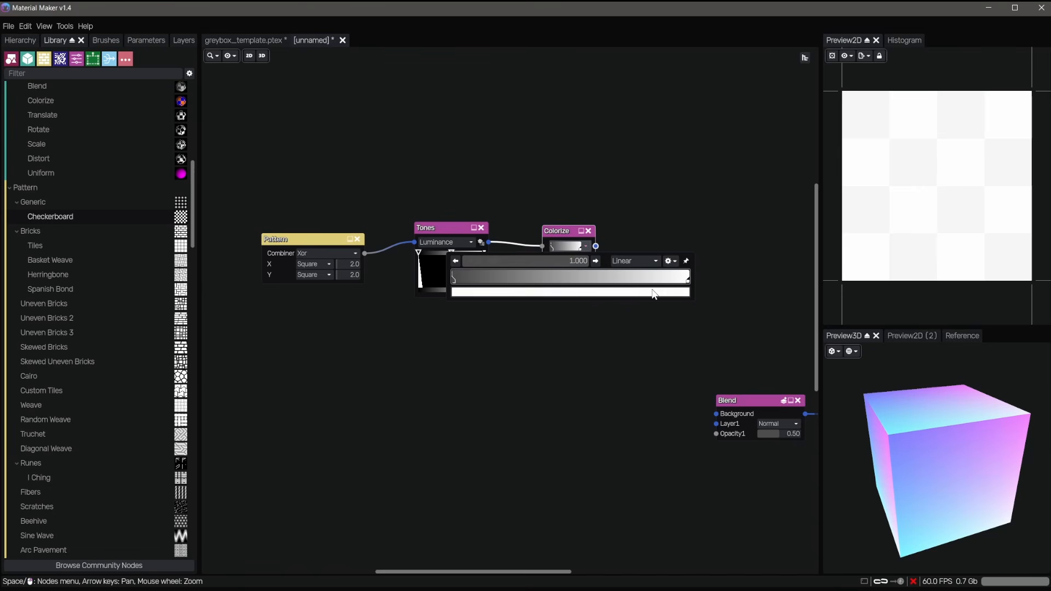
double_click(689, 283)
drag(705, 291, 668, 347)
click(668, 348)
click(457, 260)
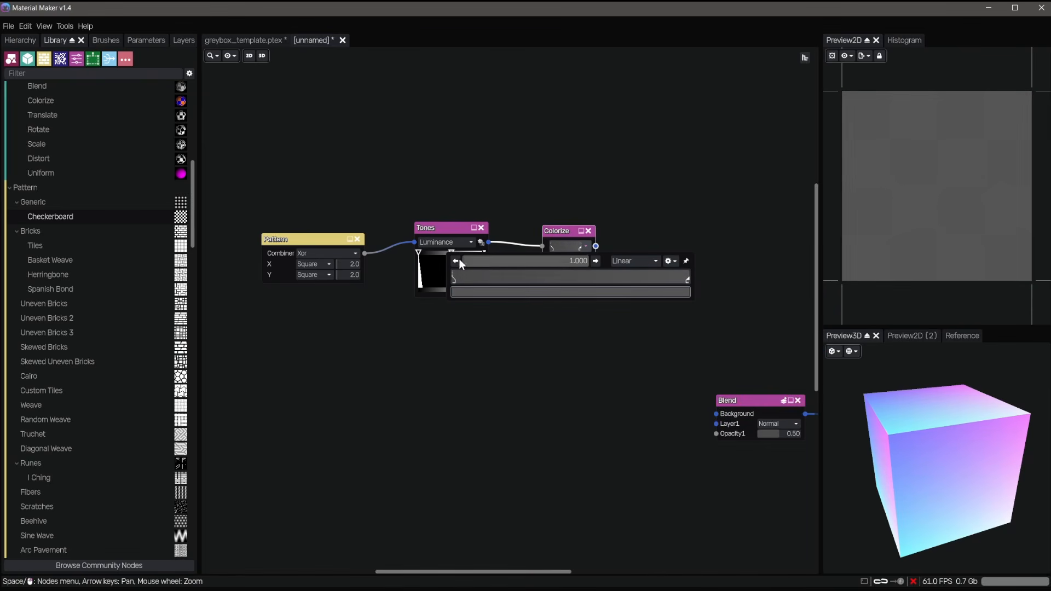
click(488, 290)
click(643, 222)
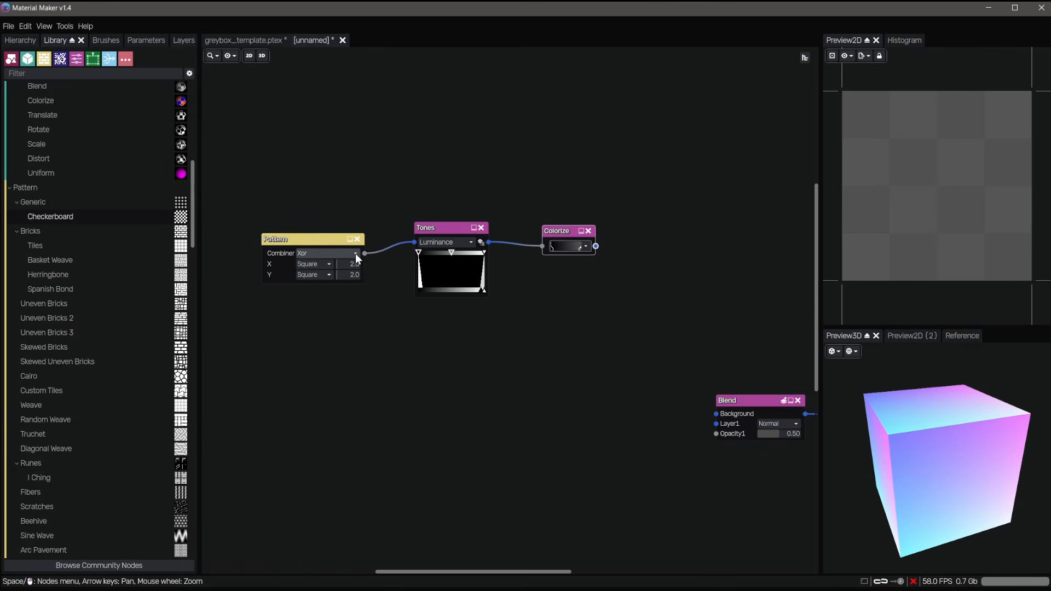
- Connect the Pattern output directly to the Colorize input and change the gradient's start stop to a dark grey
drag(363, 252, 541, 247)
click(585, 247)
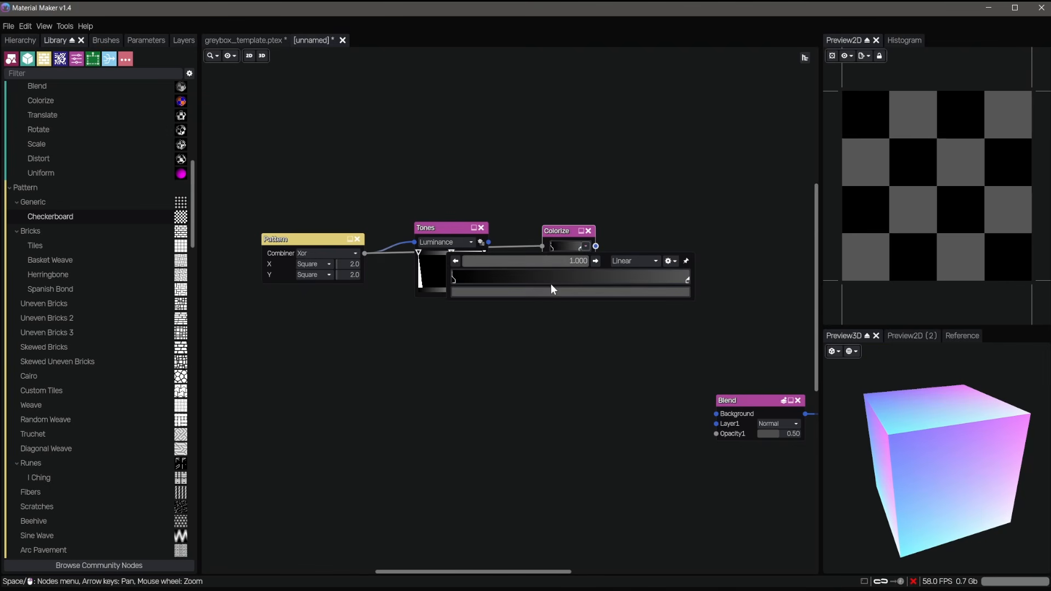
click(453, 281)
click(453, 262)
click(471, 294)
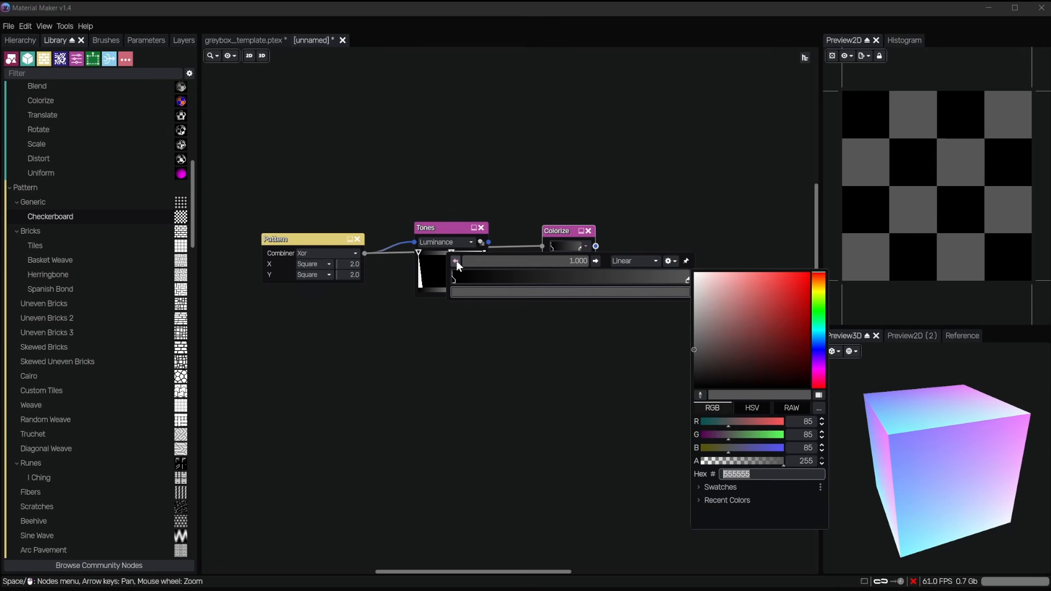
click(455, 262)
click(464, 294)
drag(731, 346, 660, 353)
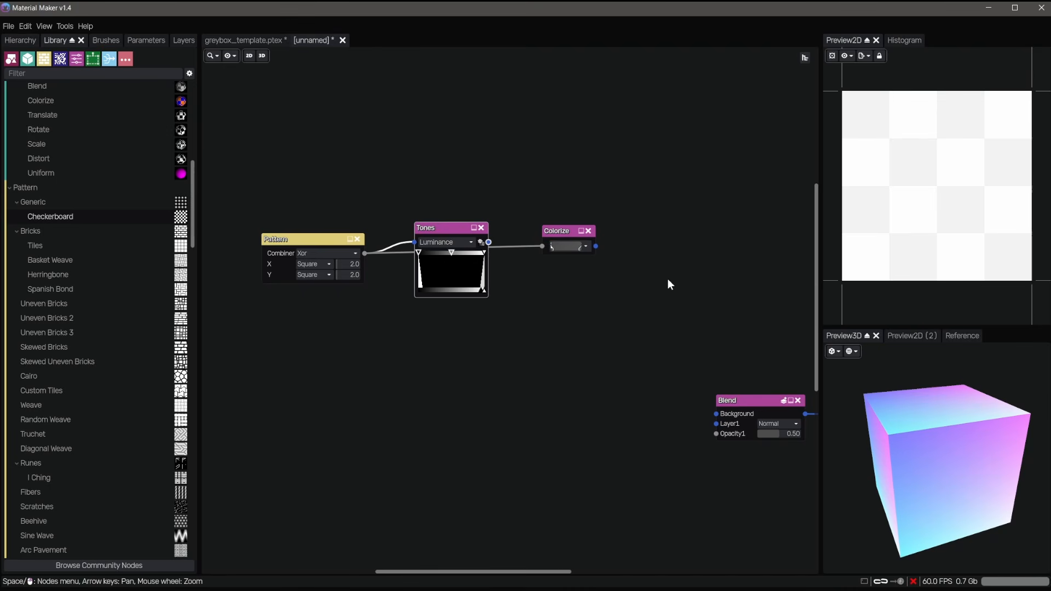
- Switch to the greybox_template.ptex graph and examine how its Pattern, Tones and Colorize nodes are connected
click(237, 38)
middle_drag(392, 226, 705, 439)
middle_drag(505, 375, 696, 432)
middle_drag(445, 352, 523, 373)
scroll(523, 372, up, 4)
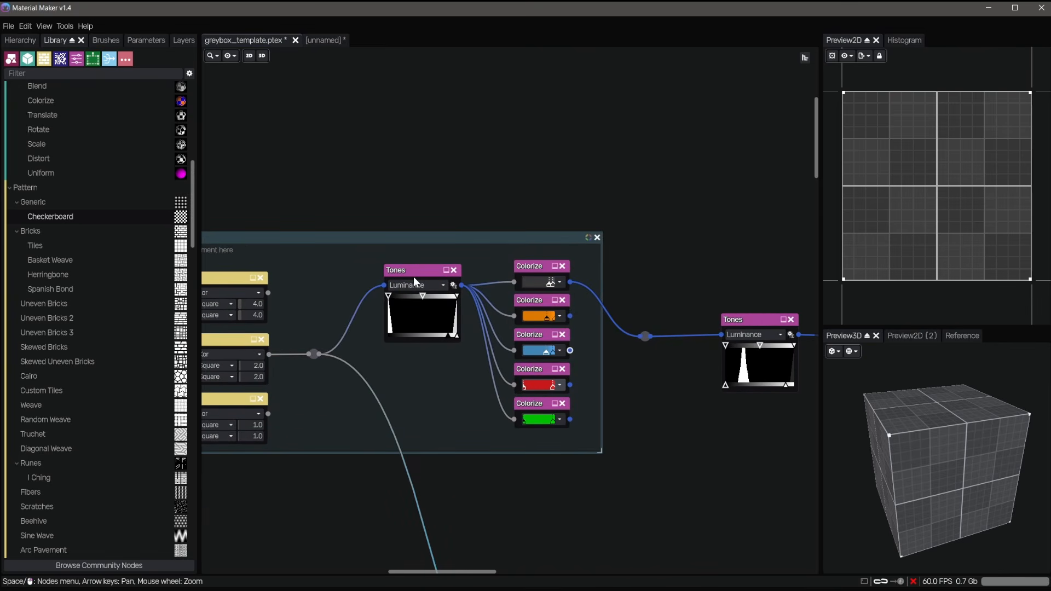
- Return to the unnamed graph and route the Pattern output through the Tones node into Colorize
click(323, 40)
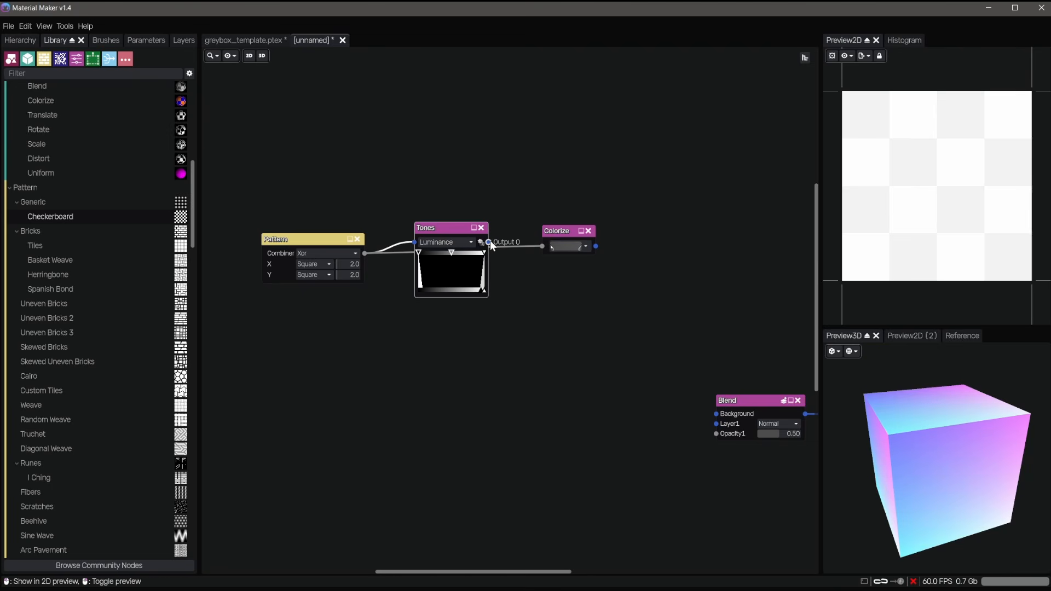
click(569, 234)
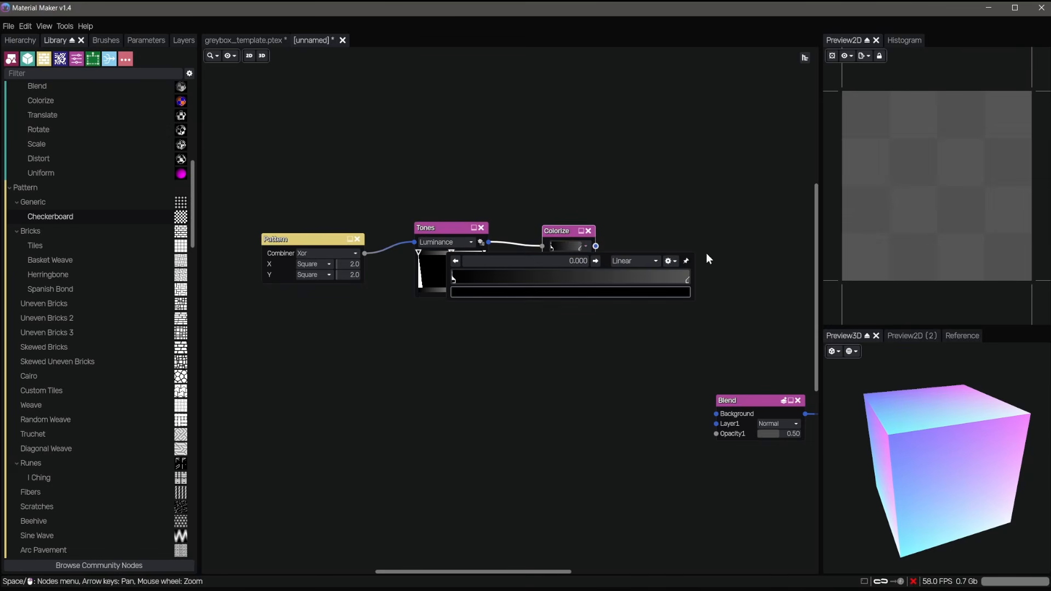
middle_drag(653, 338, 568, 321)
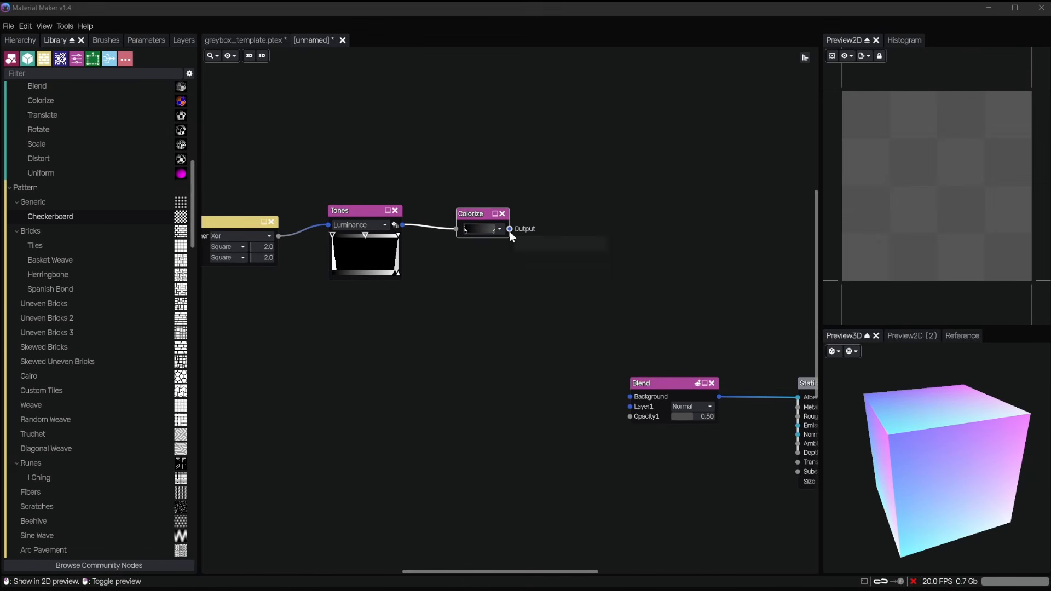
- Connect the Colorize output to the Blend node's Background and set the blend opacity to 0
drag(509, 229, 629, 397)
middle_drag(682, 331, 551, 322)
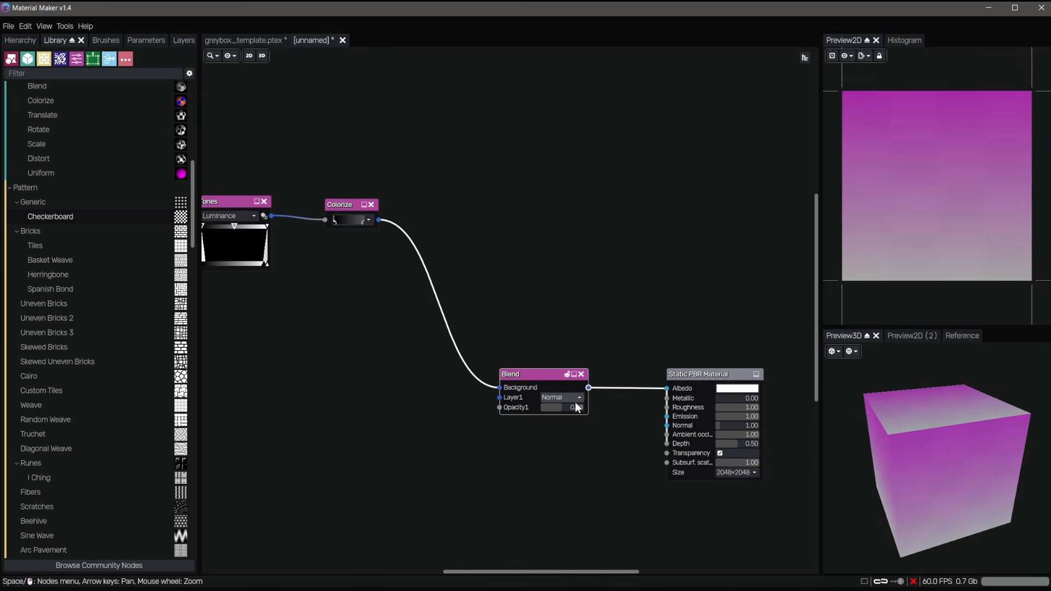
drag(577, 407, 524, 409)
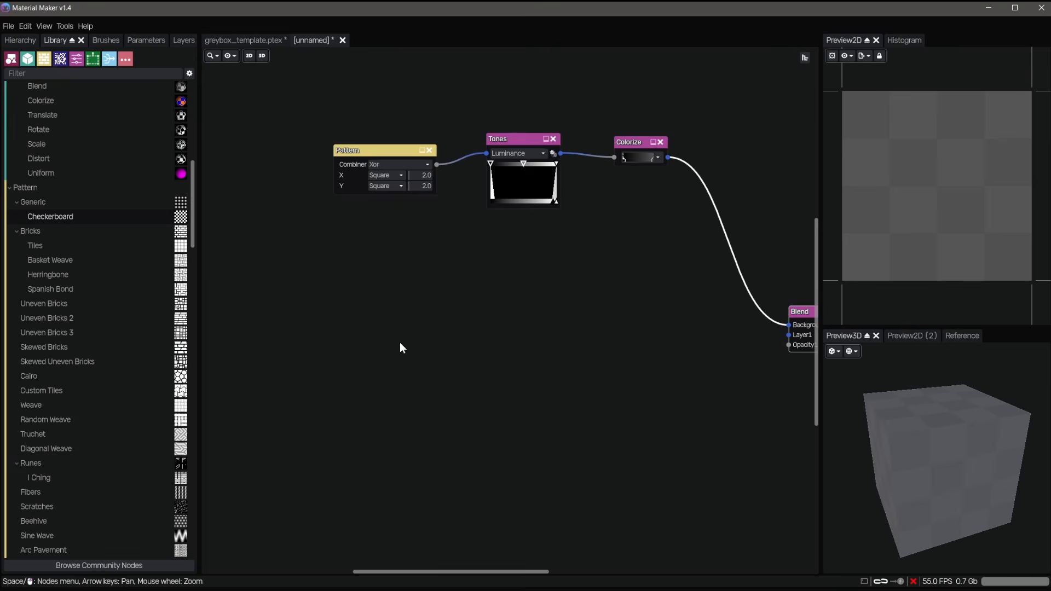
- Add a Tiles brick pattern node from the library below the Pattern node
scroll(399, 343, down, 1)
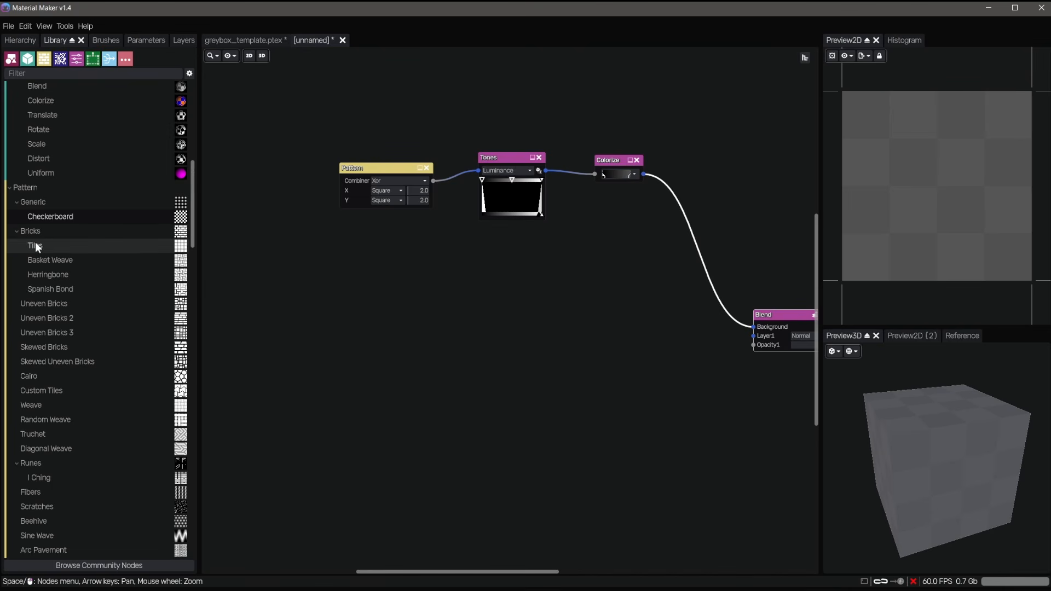
drag(35, 243, 347, 329)
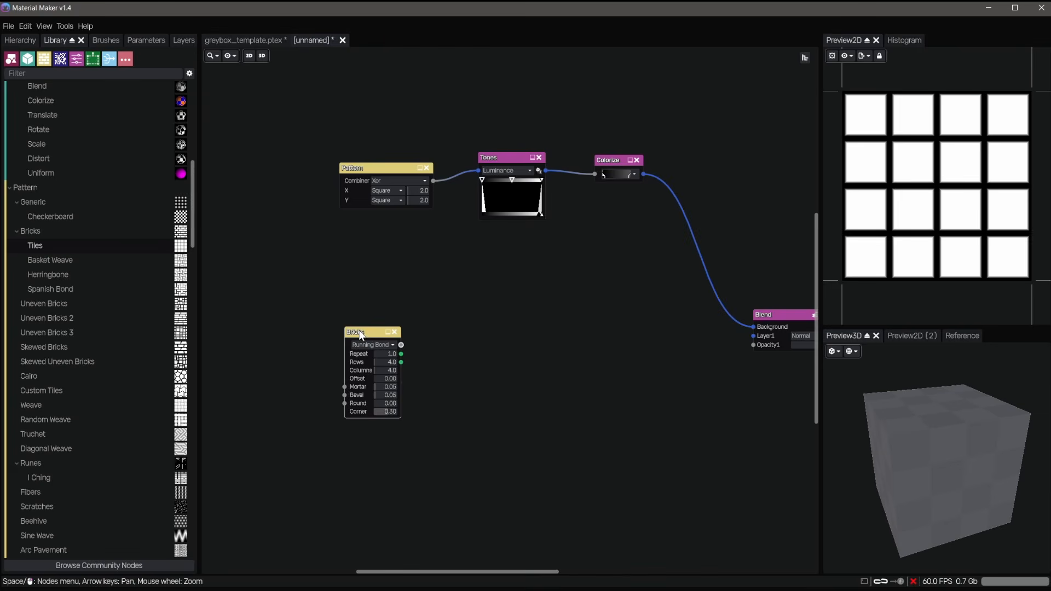
middle_drag(395, 322, 365, 322)
scroll(366, 322, up, 4)
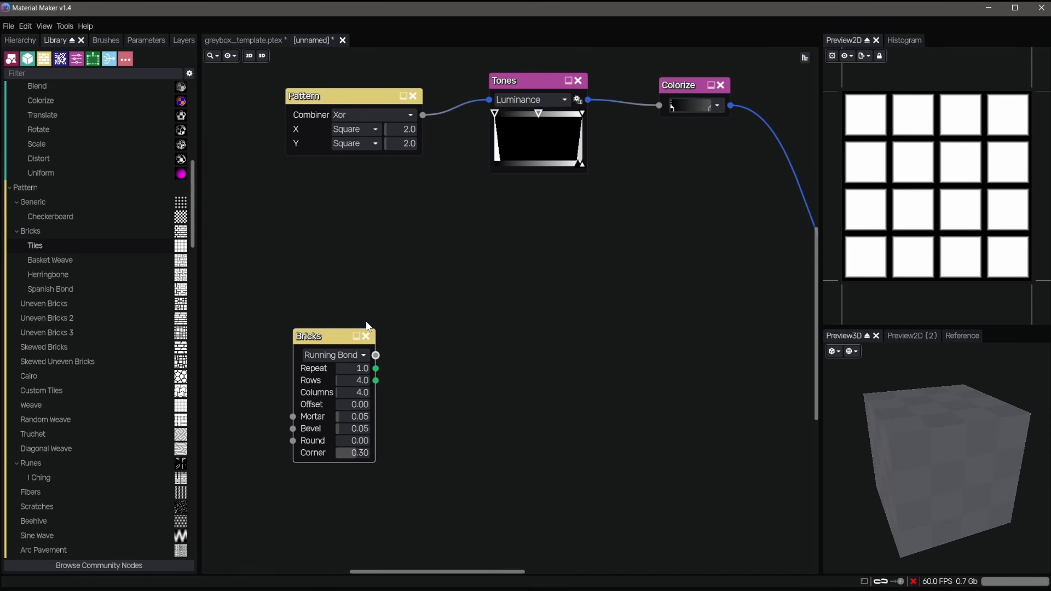
middle_drag(480, 335, 526, 331)
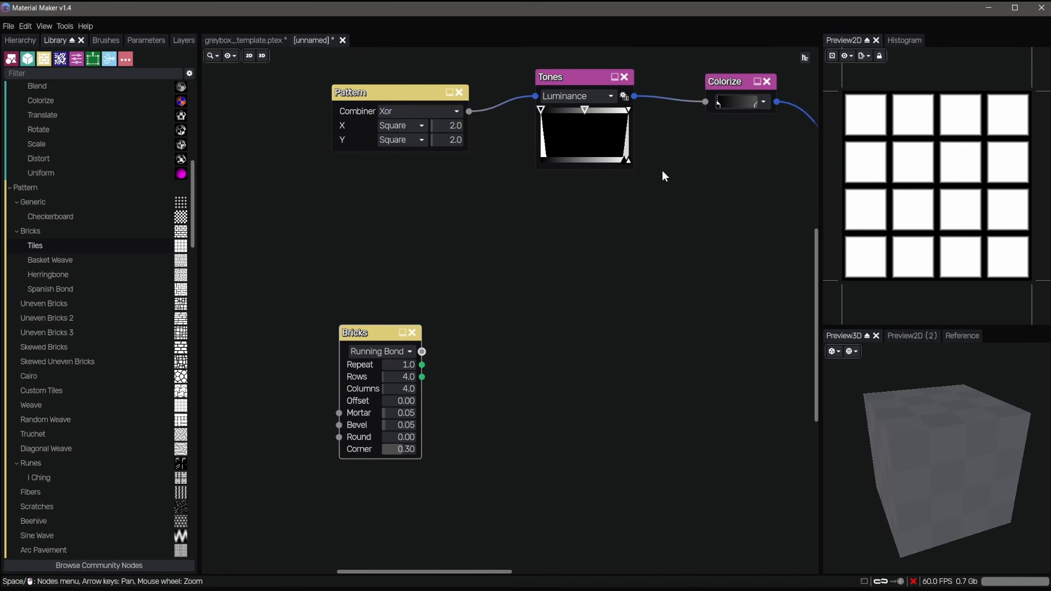
- Set the Bricks node to 1 row and 2 columns
click(403, 377)
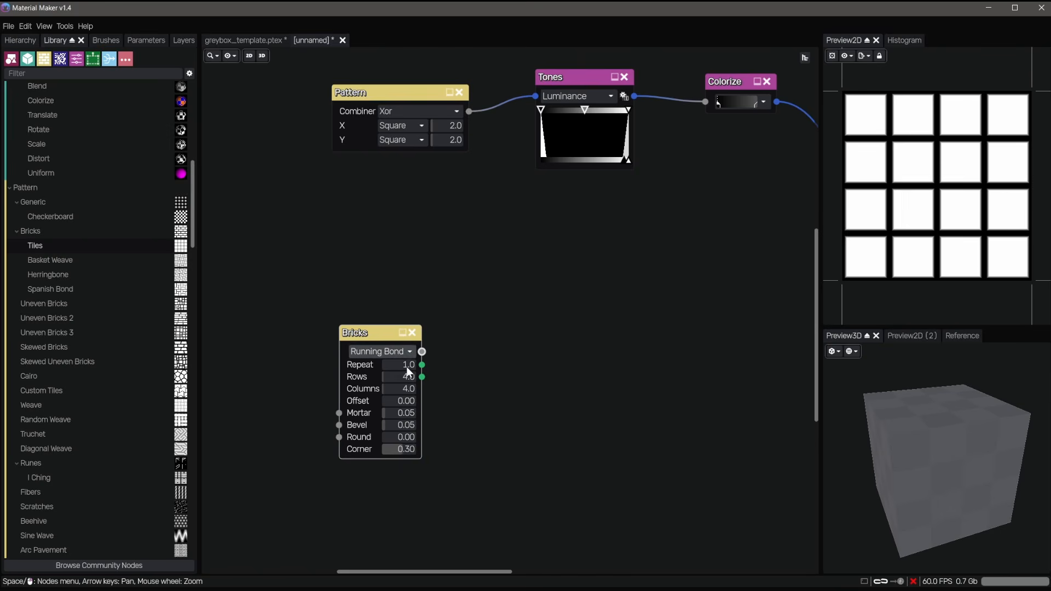
text(1)
key(Tab)
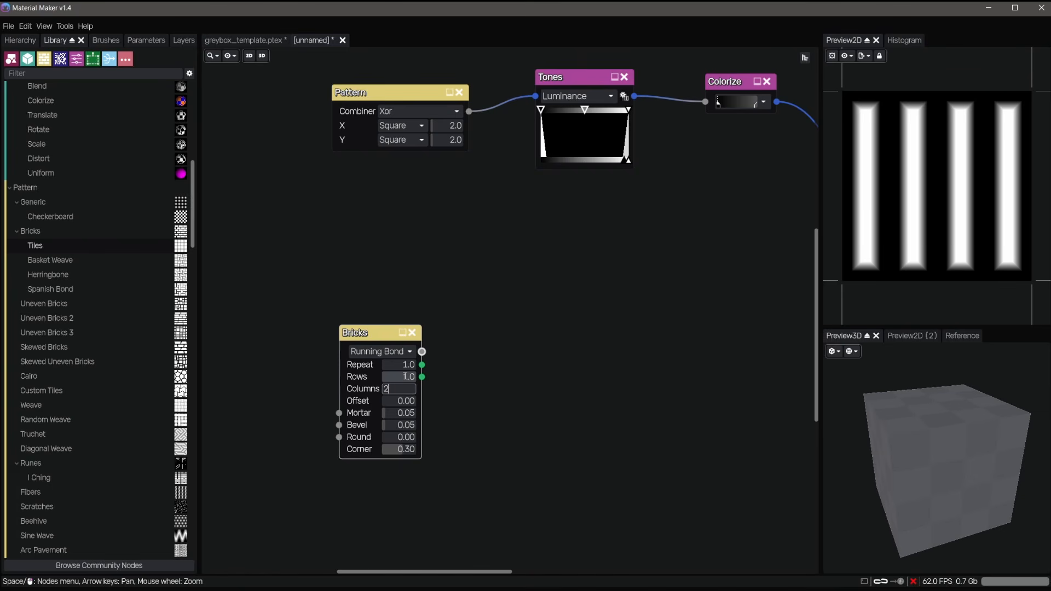
text(2)
key(Return)
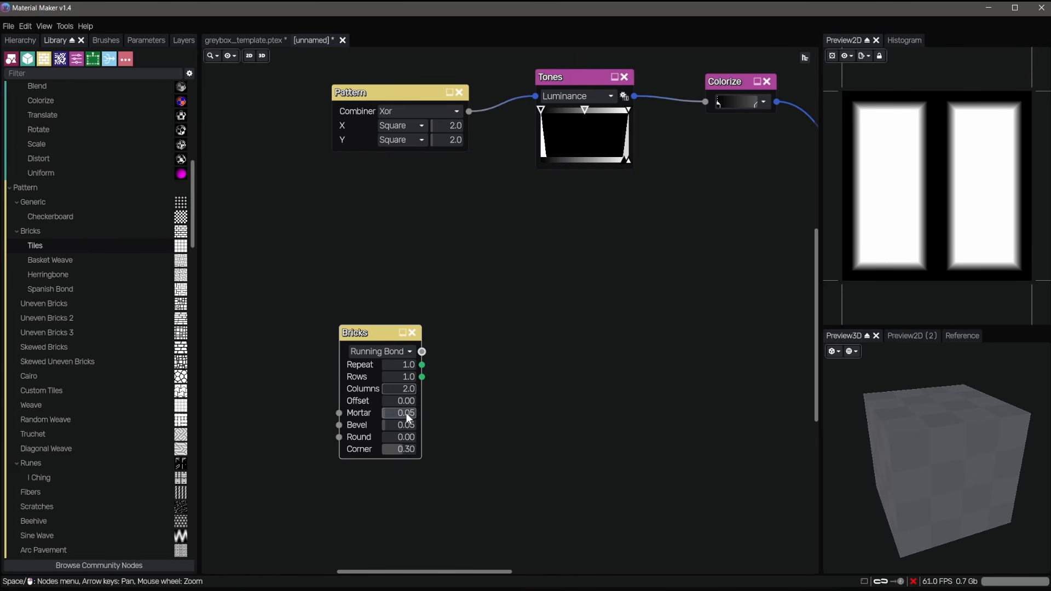
- Set the Bricks node's mortar to 0.01, bevel to 0 and rows to 2
drag(406, 413, 392, 424)
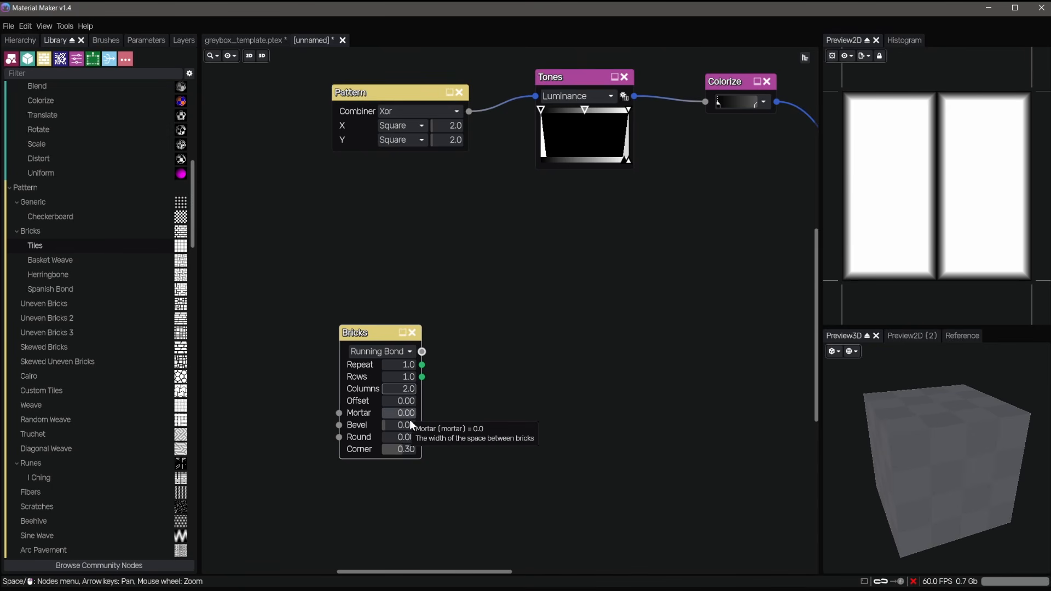
mouse_move(409, 421)
mouse_down()
mouse_move(390, 420)
mouse_move(408, 412)
mouse_up()
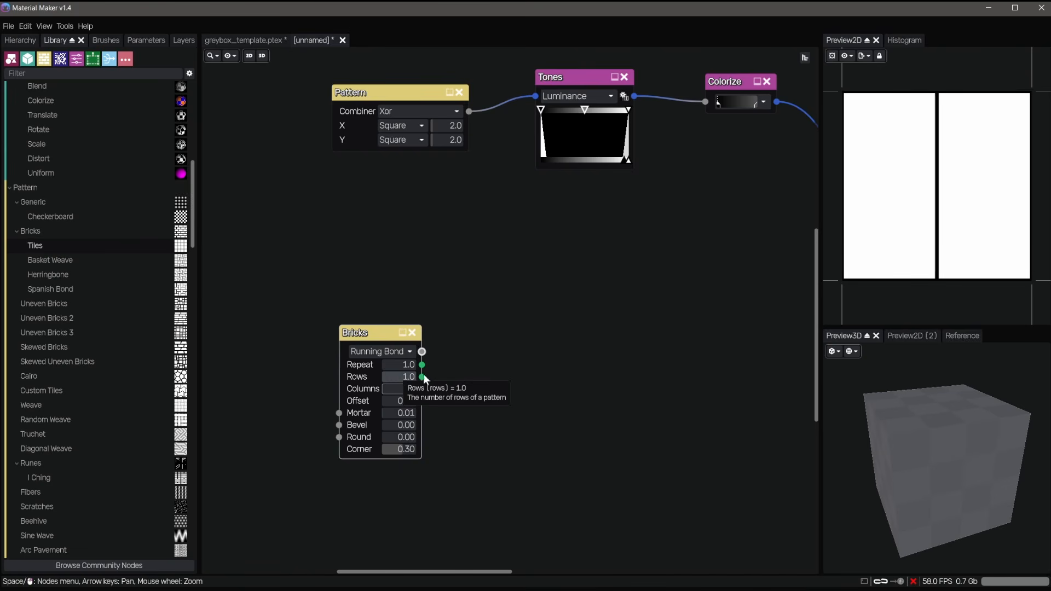
text(2)
key(Return)
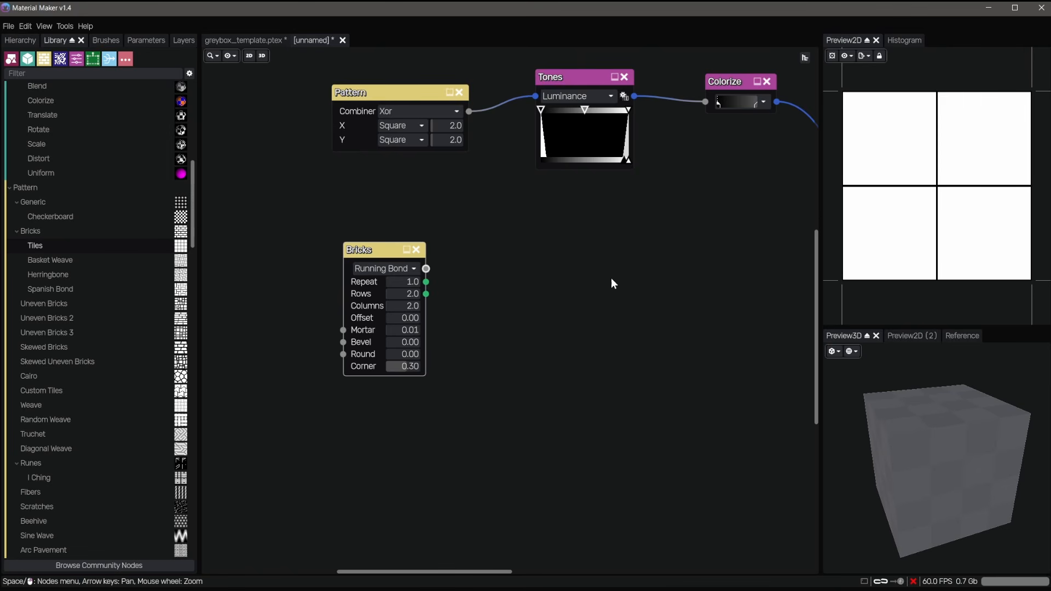
- Compare the Blend and Bricks previews, and add an Invert filter node fed by the Bricks output
middle_drag(599, 246, 320, 278)
click(684, 335)
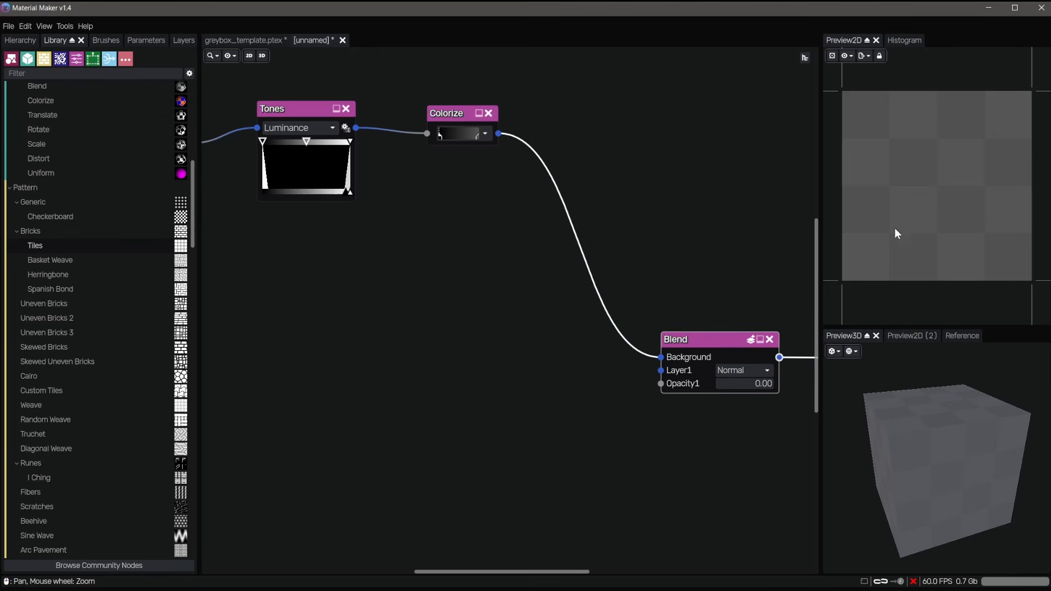
middle_drag(516, 290, 766, 268)
click(346, 266)
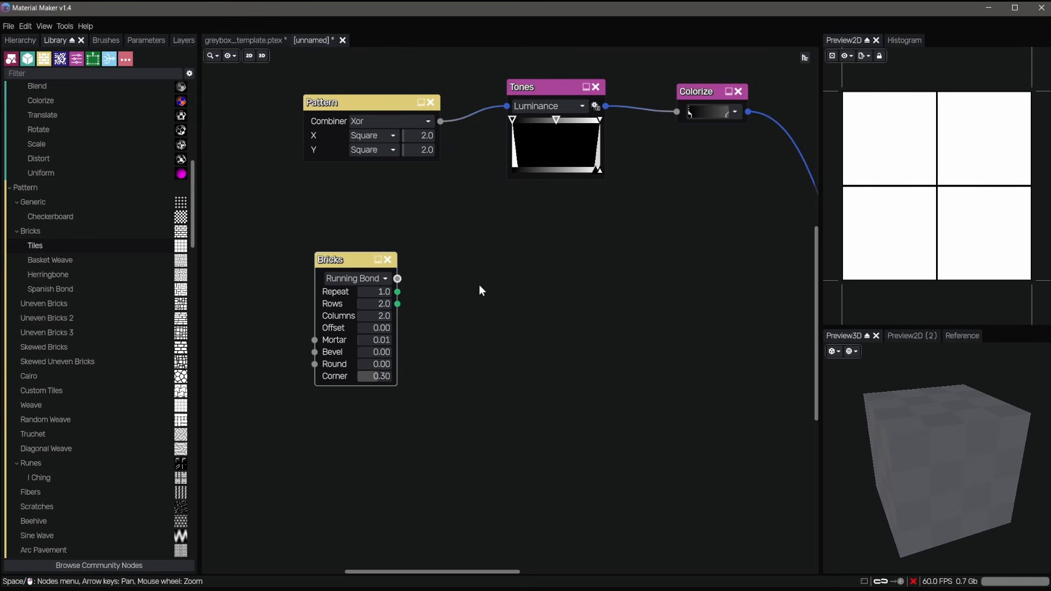
click(503, 280)
drag(398, 279, 480, 275)
text(invert)
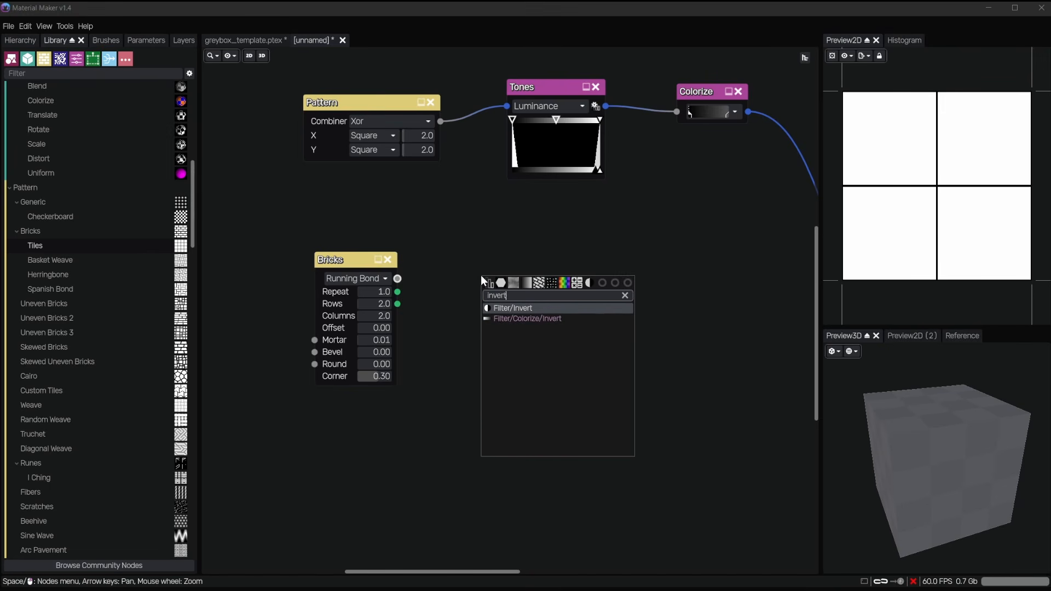
key(Return)
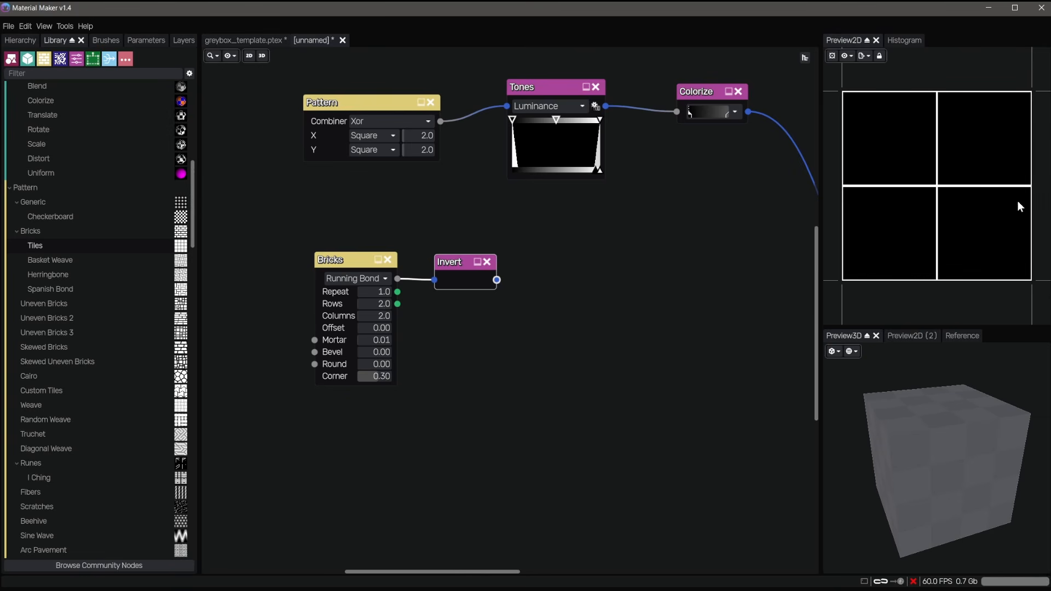
- Connect the Invert output to Layer1 of the Blend node
scroll(599, 264, down, 1)
drag(386, 300, 761, 362)
middle_drag(747, 355, 479, 327)
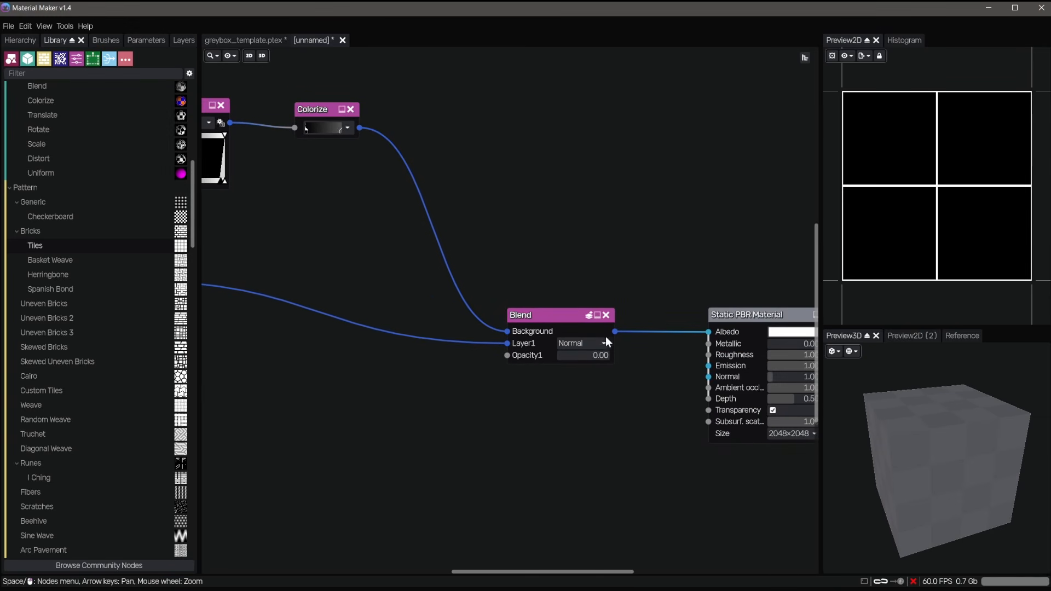
- Try the Screen blend mode on the Blend node with an opacity of 0.92
click(585, 341)
click(584, 385)
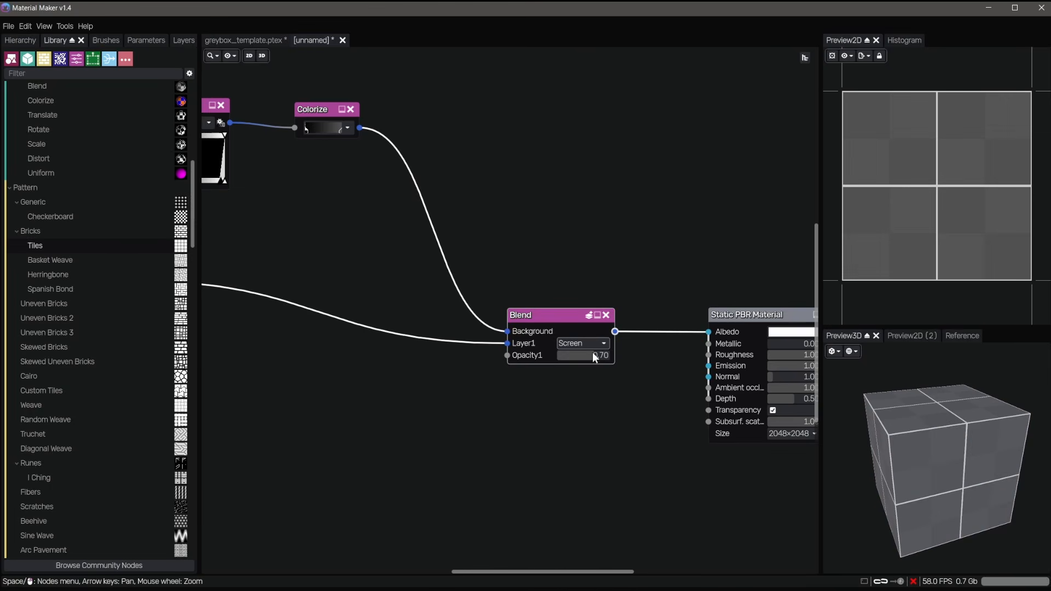
mouse_move(580, 357)
mouse_down()
mouse_move(612, 357)
mouse_move(547, 353)
mouse_move(592, 350)
mouse_up()
click(473, 381)
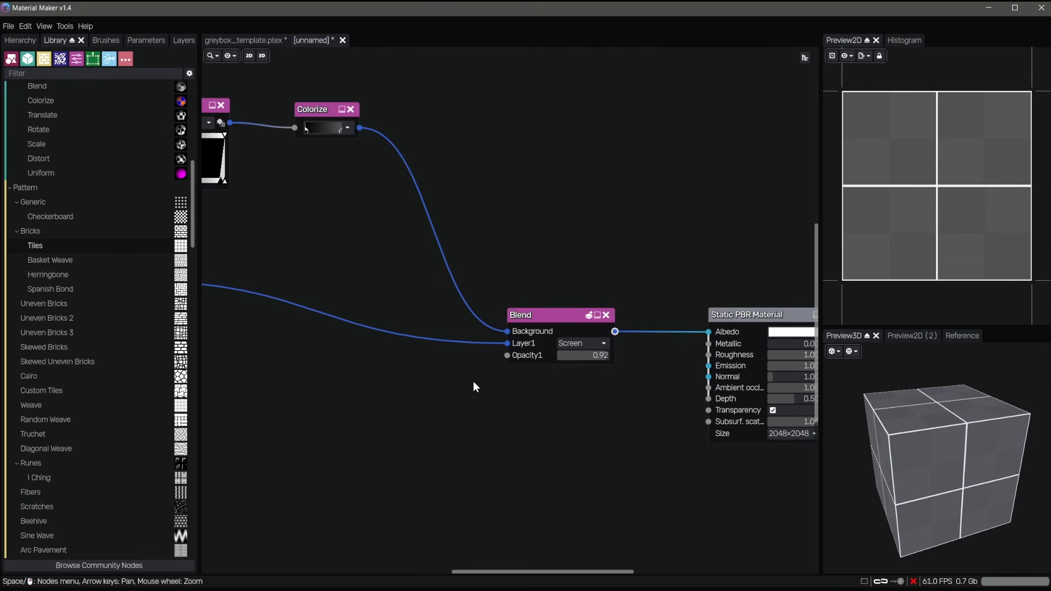
- Set the Blend mode to Normal, with the Invert output driving Opacity1 at a value of 1.00
click(579, 344)
click(578, 357)
middle_drag(344, 359, 555, 361)
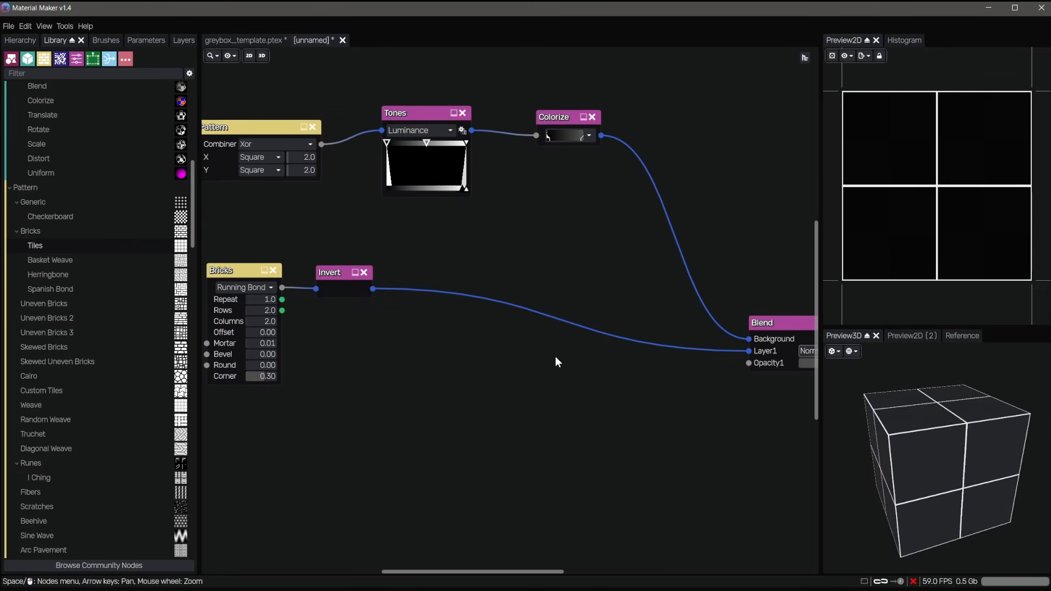
drag(373, 288, 749, 363)
middle_drag(744, 386, 673, 399)
click(704, 336)
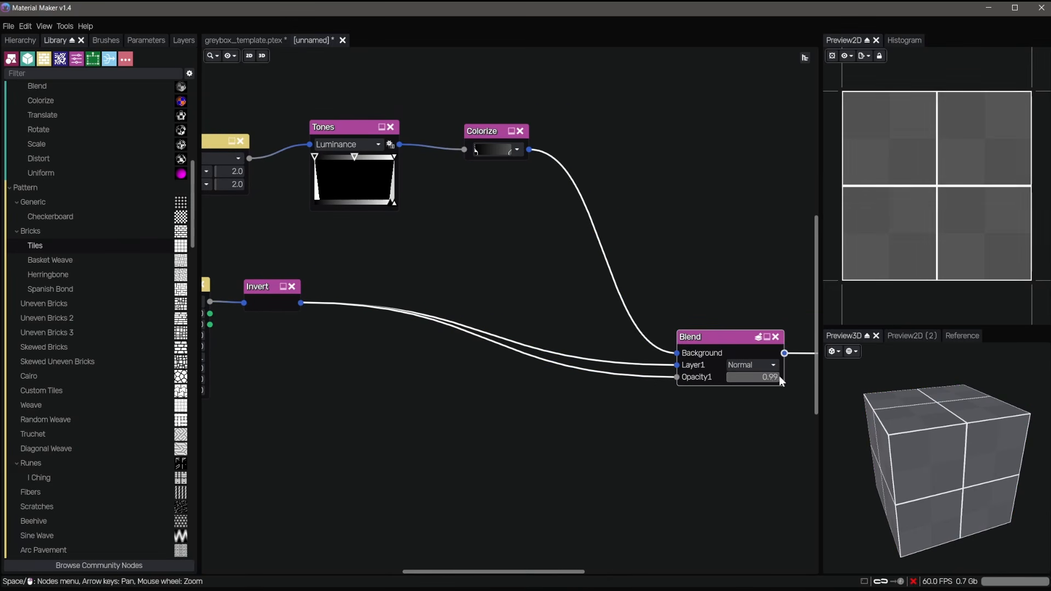
drag(780, 375, 907, 100)
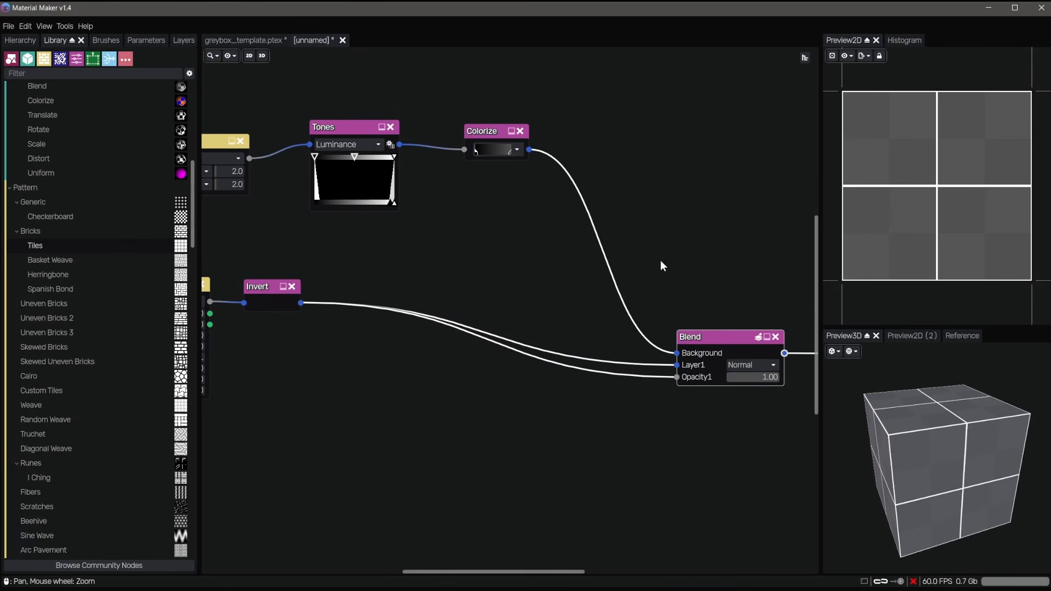
- Duplicate the Bricks and Invert nodes, place the copies below the originals, and connect the new Bricks to the new Invert
middle_drag(366, 344, 458, 347)
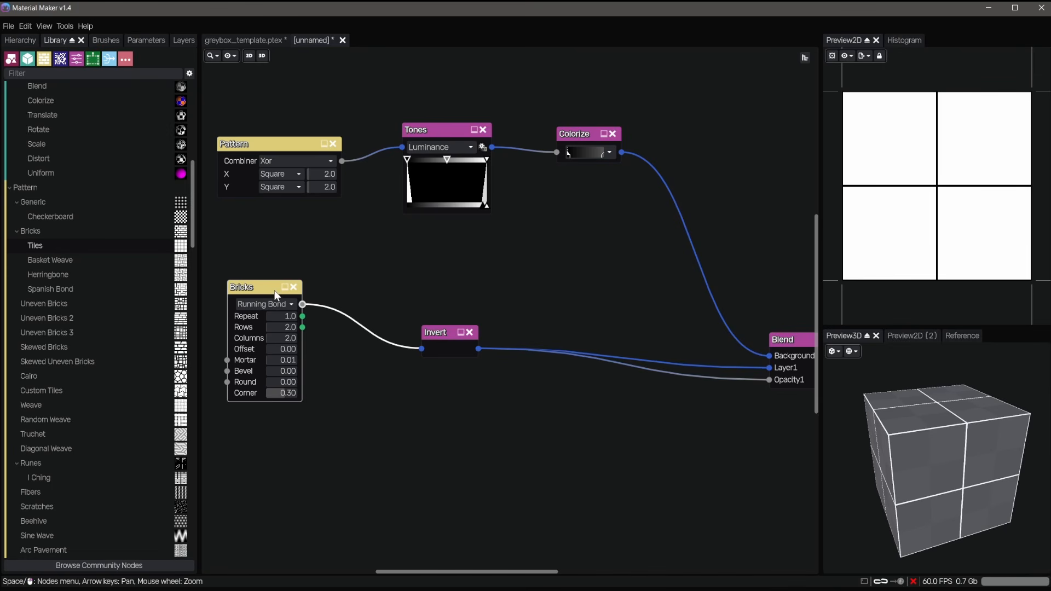
middle_drag(327, 273, 388, 244)
key(ctrl+d)
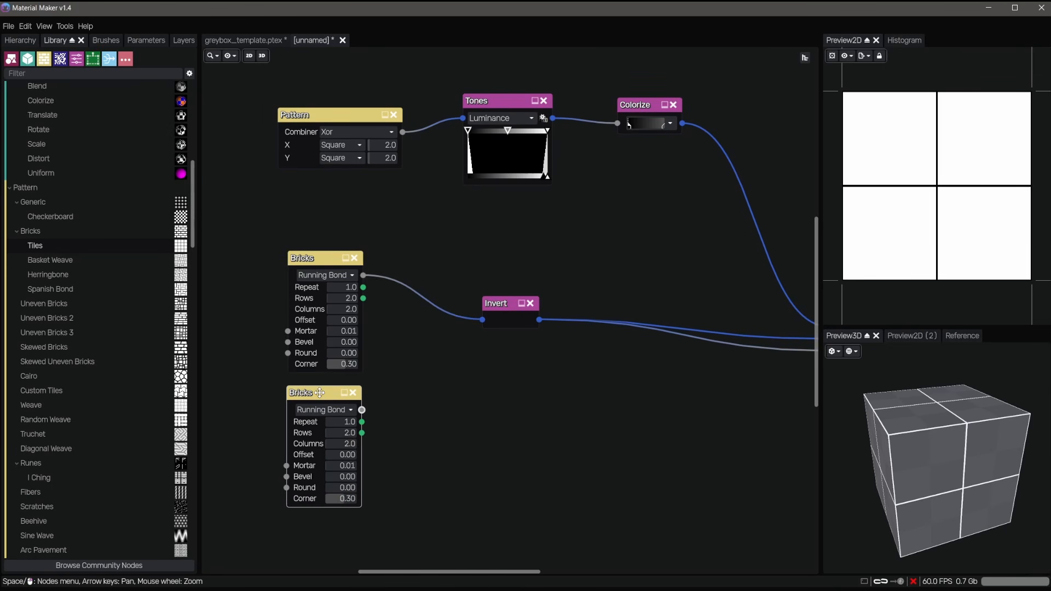
drag(511, 302, 468, 311)
key(ctrl+d)
drag(412, 410, 440, 416)
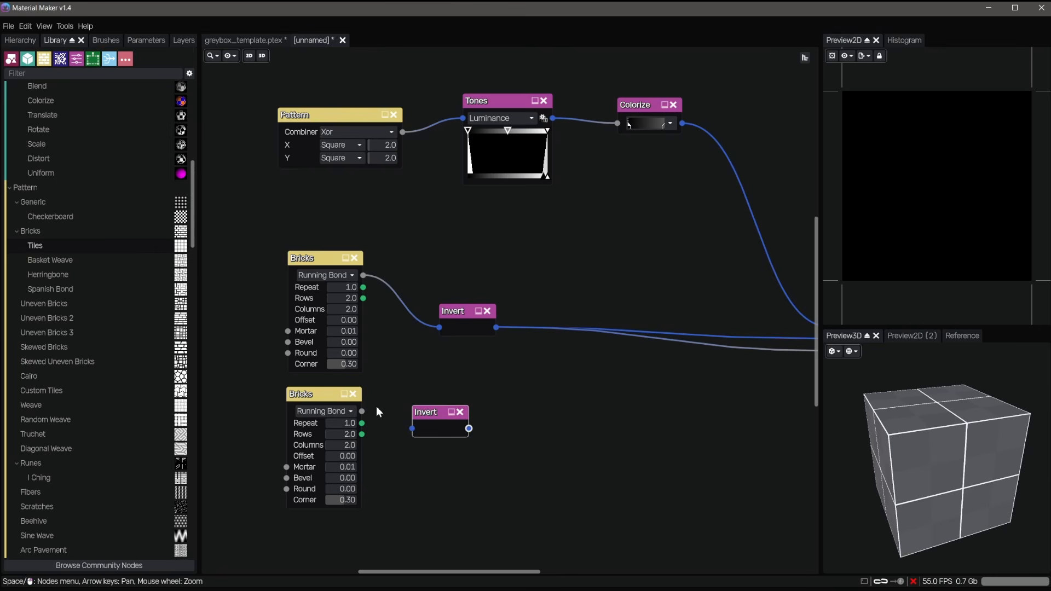
drag(362, 411, 412, 428)
- Set the duplicated Bricks node to 4 rows and 4 columns, and move its Invert node beneath the first Invert
click(356, 435)
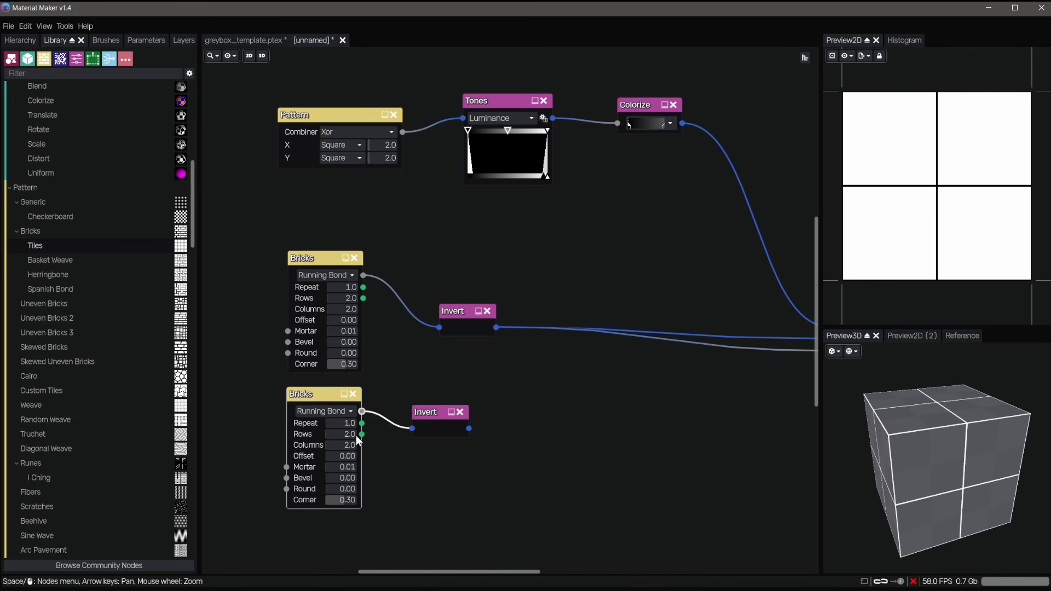
text(4)
key(Tab)
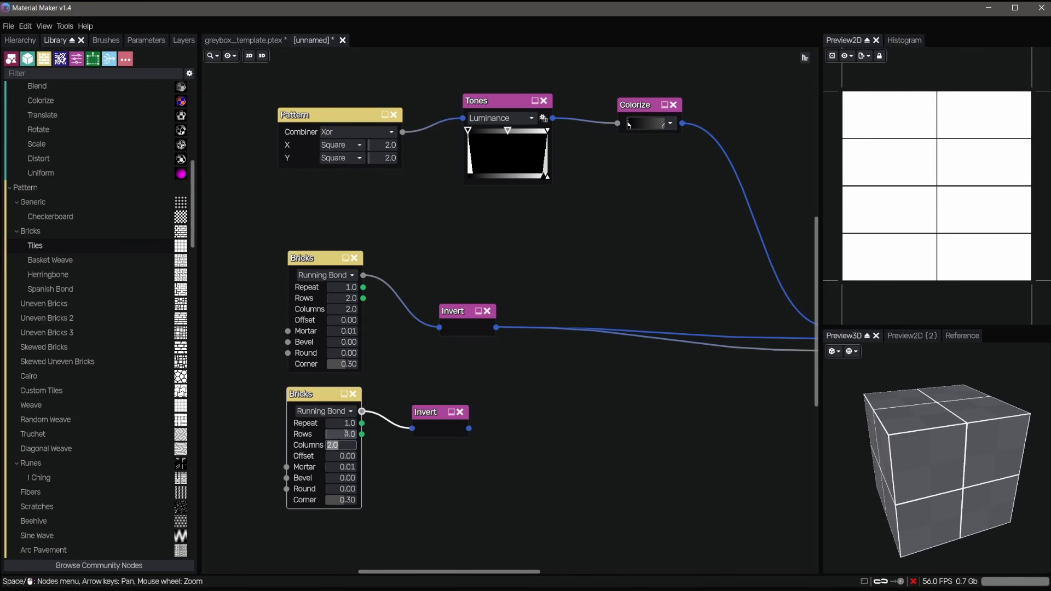
text(4)
key(Return)
scroll(361, 416, down, 1)
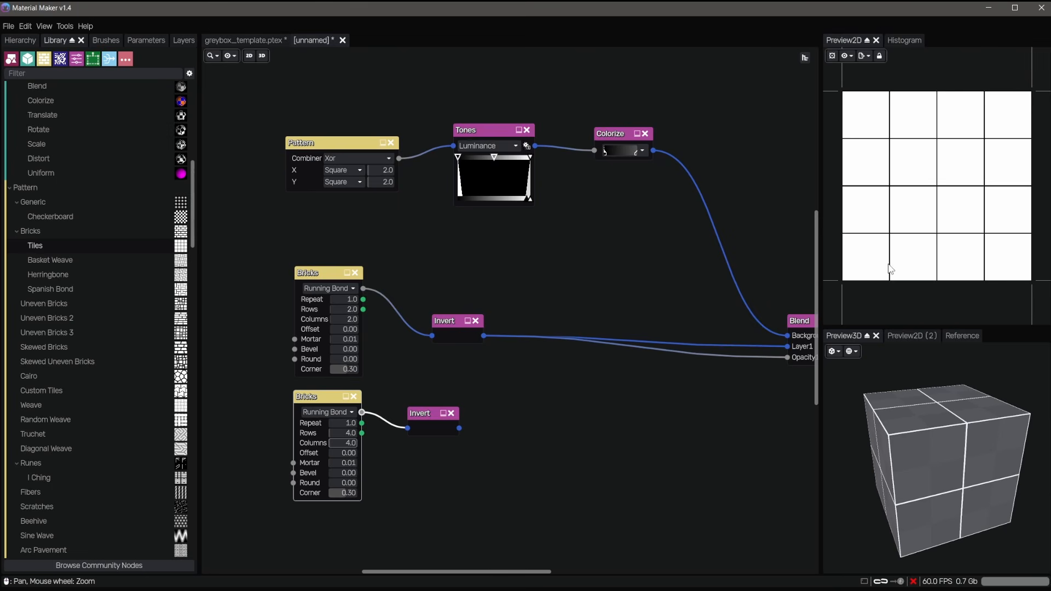
click(454, 406)
drag(454, 407, 483, 395)
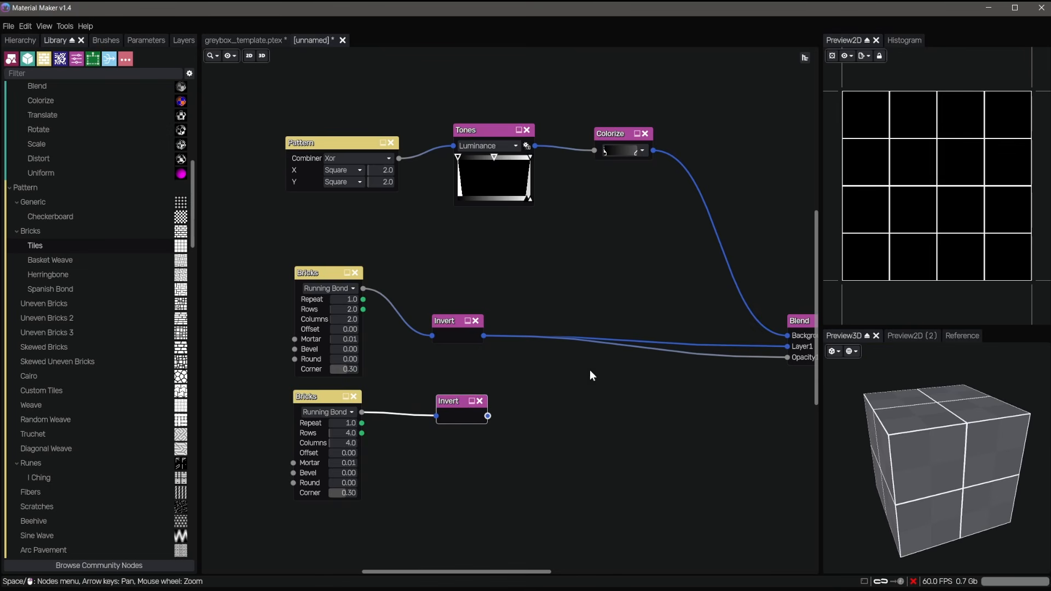
- Combine both Invert outputs in a new Blend node and connect its output to Layer1 of the final Blend
middle_drag(590, 369, 523, 369)
right_click(487, 349)
text(blend)
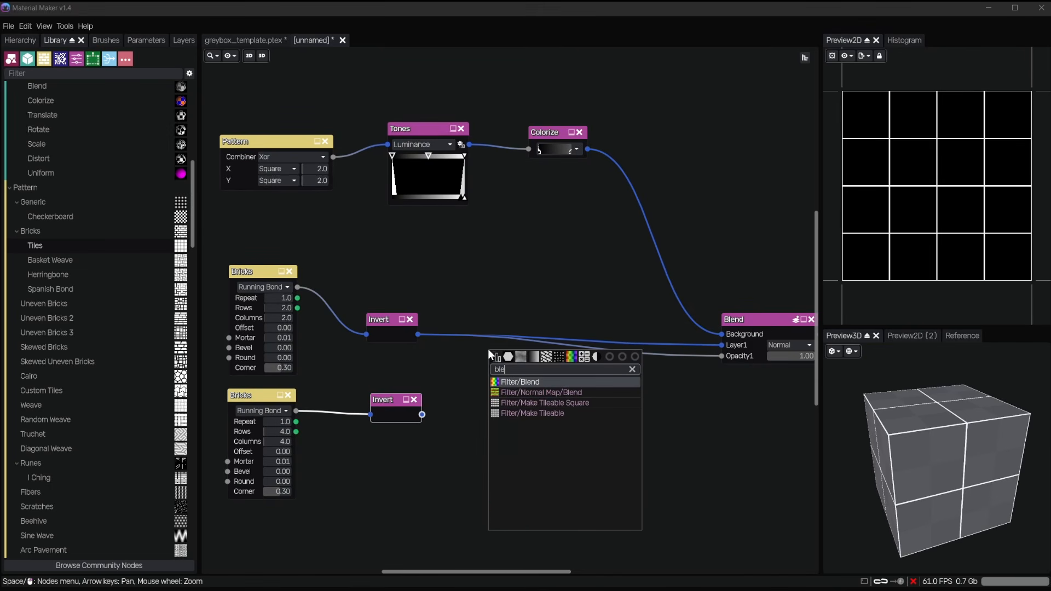
key(Return)
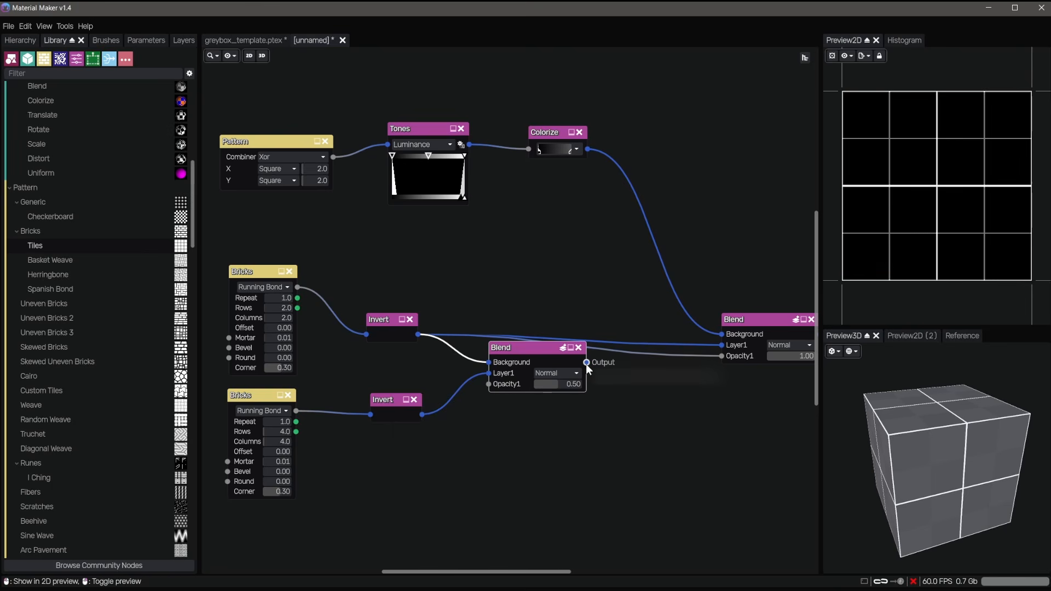
drag(587, 363, 721, 345)
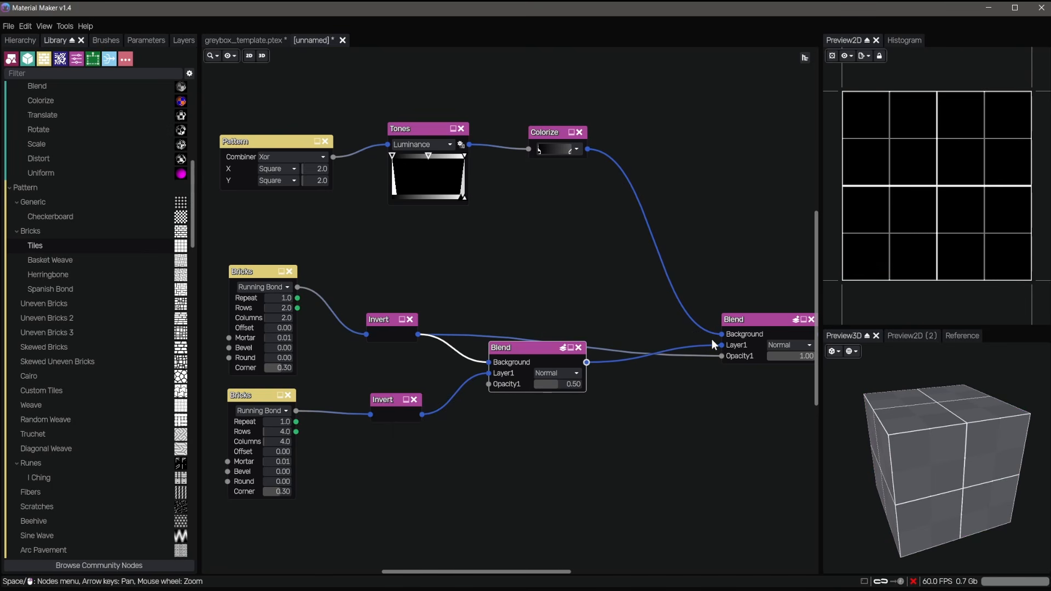
- Connect the grid Blend's output to the final Blend's Opacity1, and set the grid Blend to Screen with an opacity of 0.61
drag(586, 362, 721, 356)
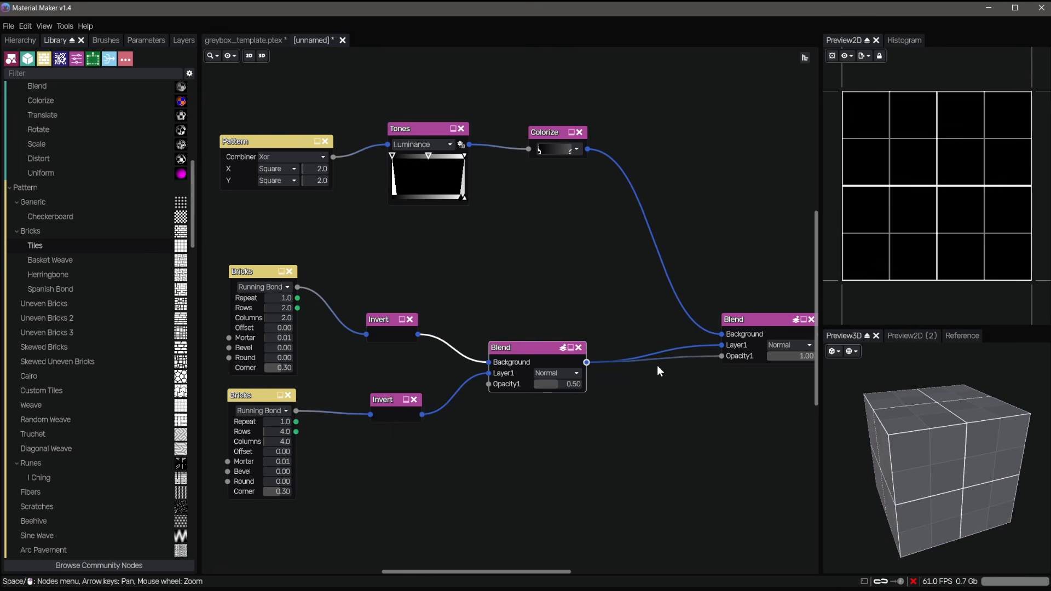
mouse_move(564, 383)
mouse_down()
mouse_move(517, 386)
mouse_move(600, 385)
mouse_move(546, 387)
mouse_up()
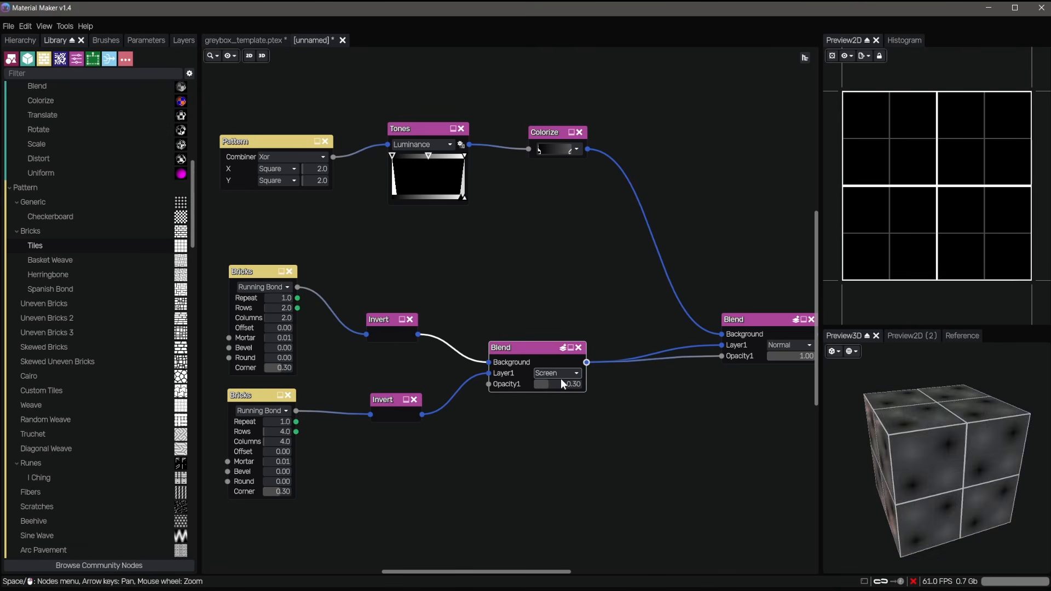
mouse_move(550, 384)
mouse_down()
mouse_move(591, 384)
mouse_move(552, 386)
mouse_up()
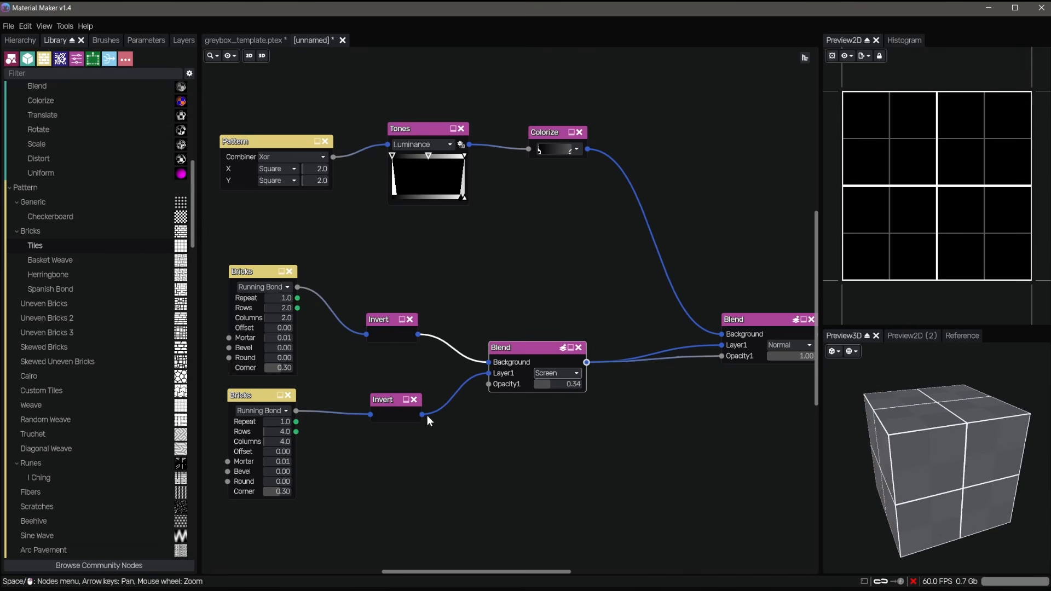
click(560, 386)
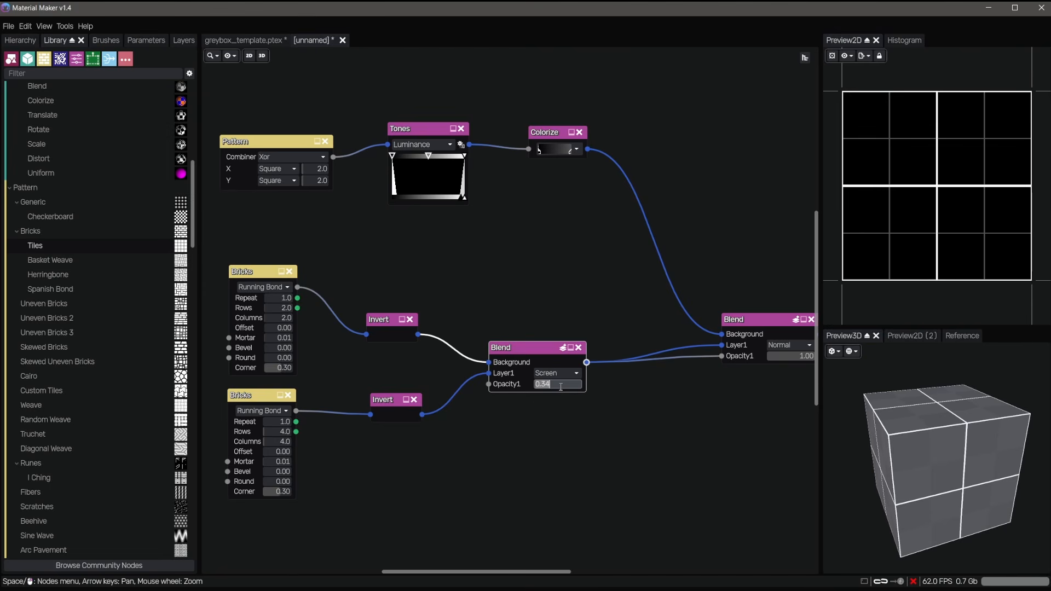
text(0.51)
key(Return)
scroll(671, 373, down, 1)
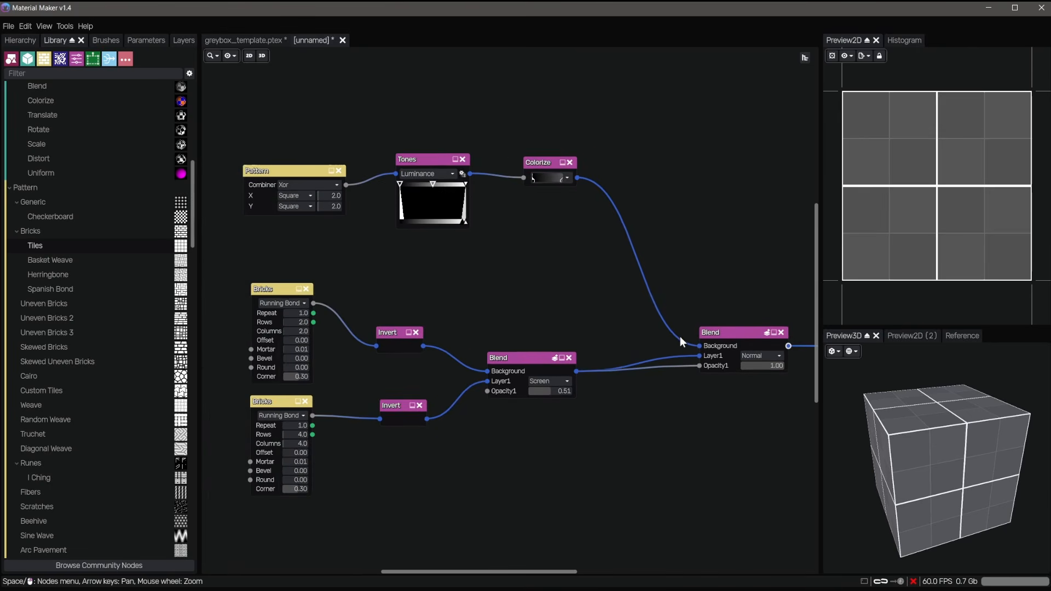
click(741, 332)
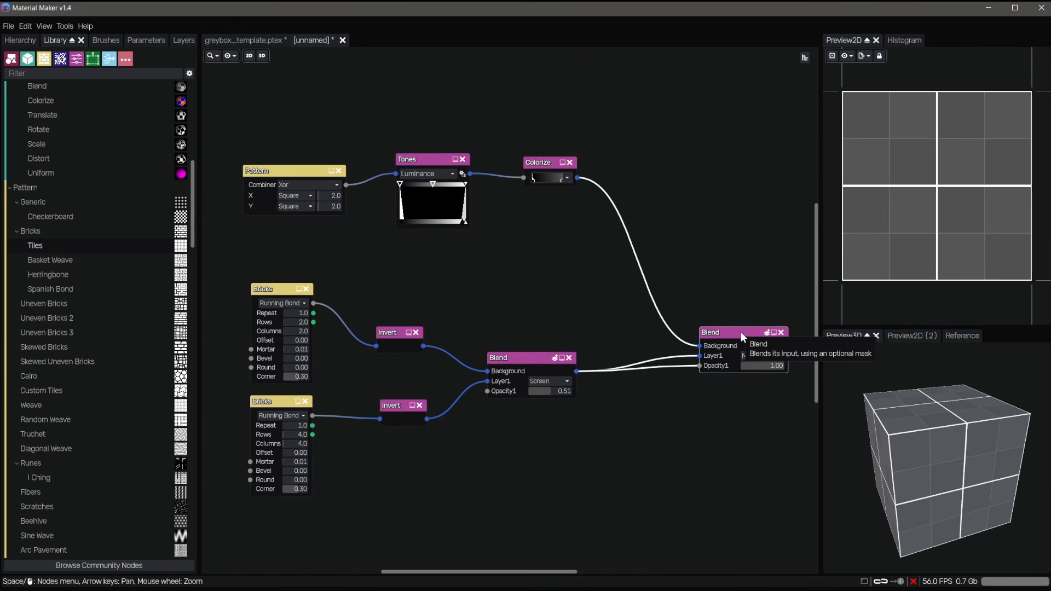
mouse_move(549, 390)
mouse_down()
mouse_move(566, 388)
mouse_move(545, 386)
mouse_move(556, 383)
mouse_up()
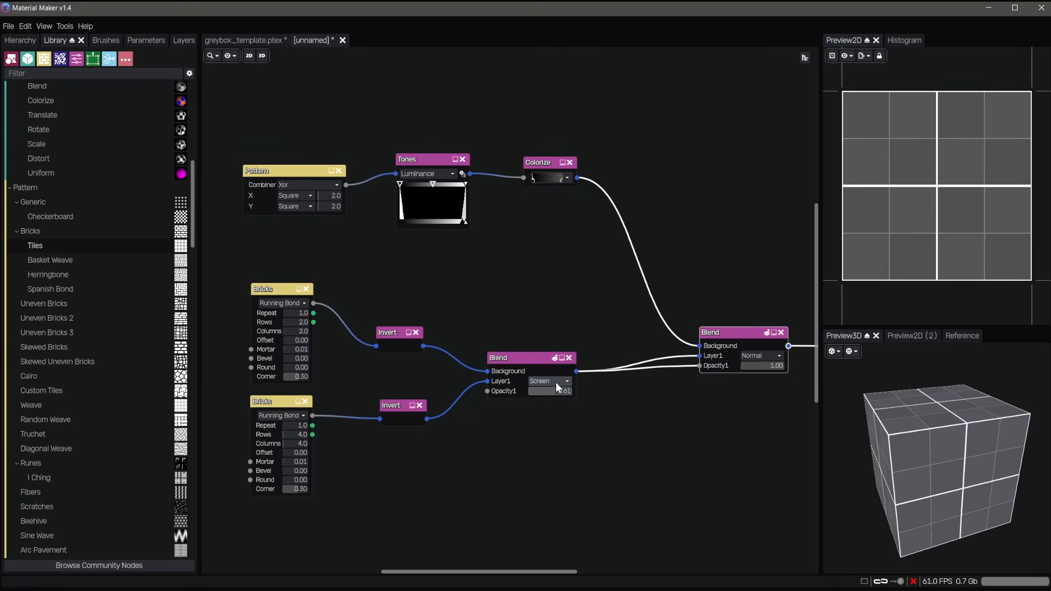
- Duplicate the 4 × 4 Bricks node with its Invert node and place the copies below the originals
middle_drag(556, 444, 684, 379)
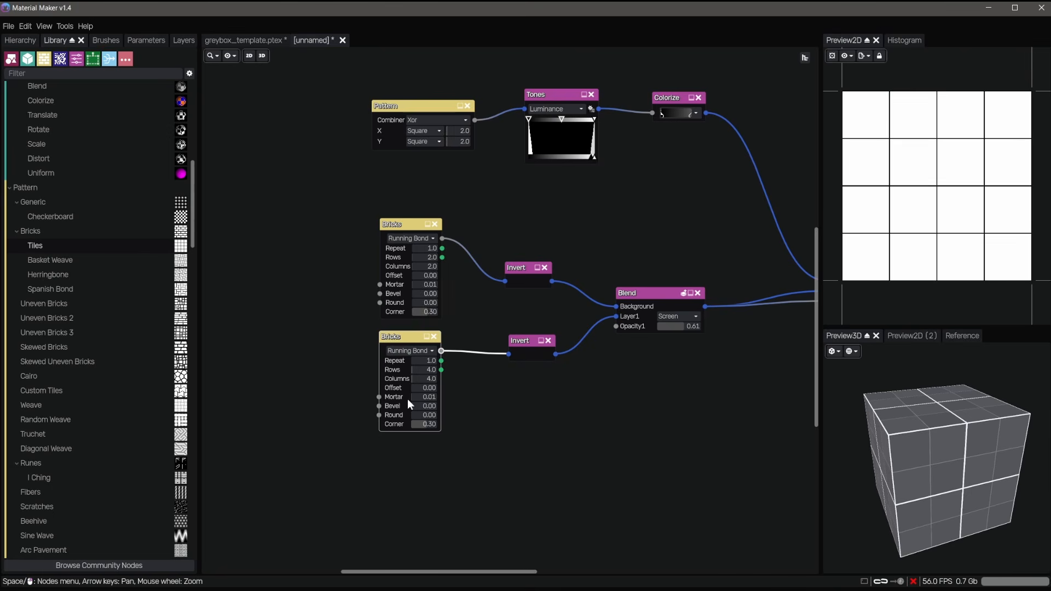
drag(351, 343, 553, 376)
key(ctrl+d)
drag(340, 443, 436, 455)
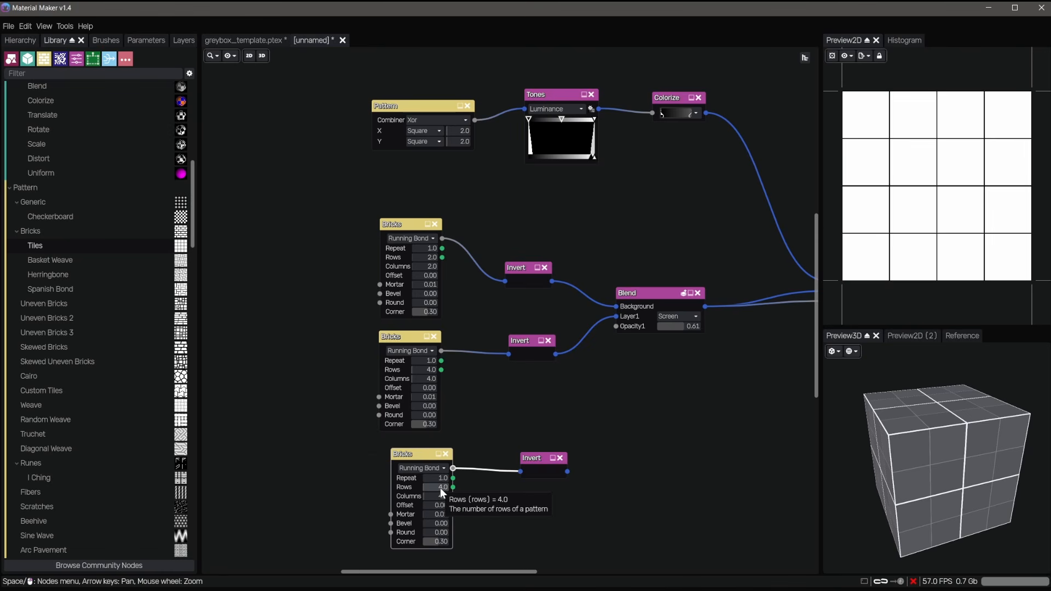
- Set the new Bricks node to 16 rows, 16 columns and a mortar of 0.04
click(440, 488)
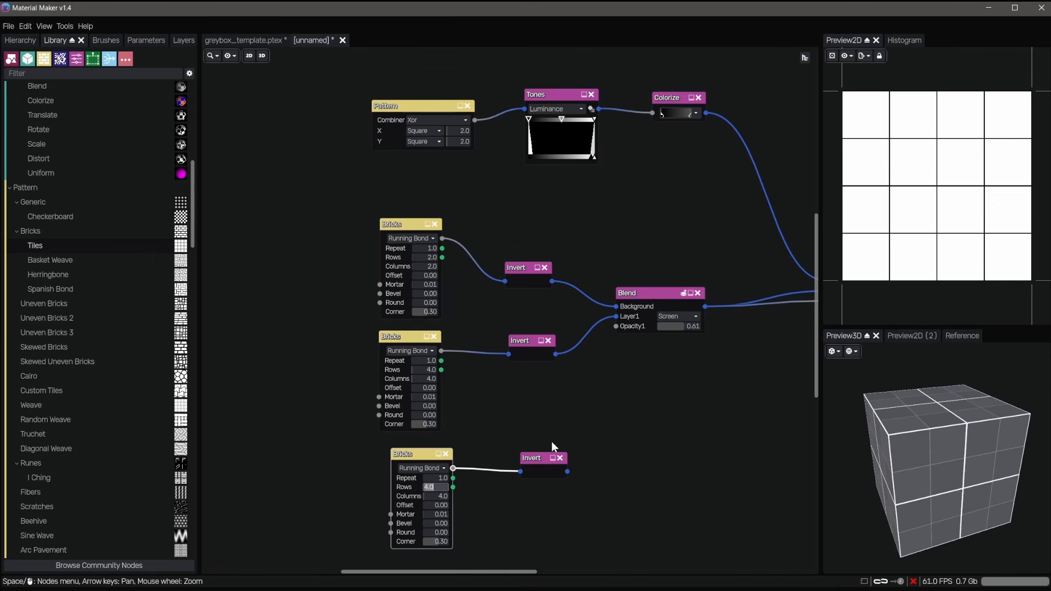
text(16)
key(Tab)
text(16)
key(Return)
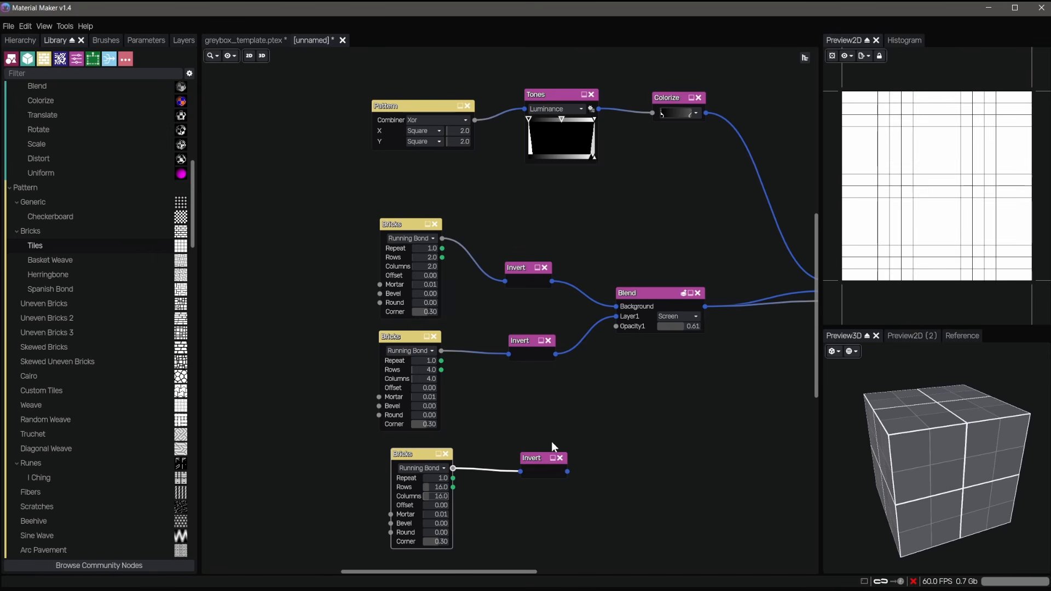
click(444, 515)
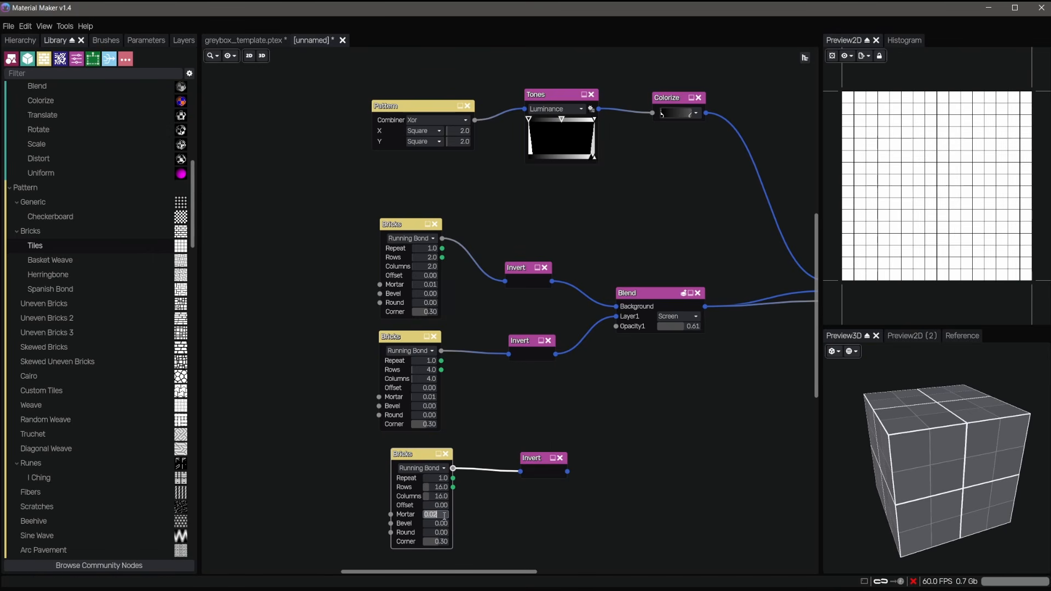
click(444, 516)
key(BackSpace)
text(4)
key(Return)
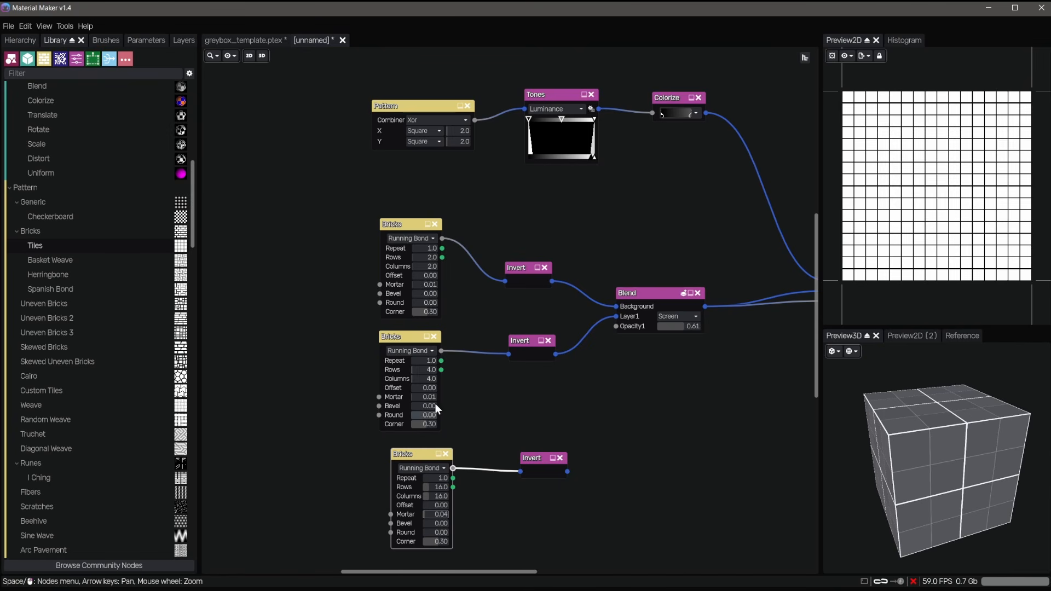
- Set the mortar of the 4 × 4 Bricks node to 0.015
click(411, 341)
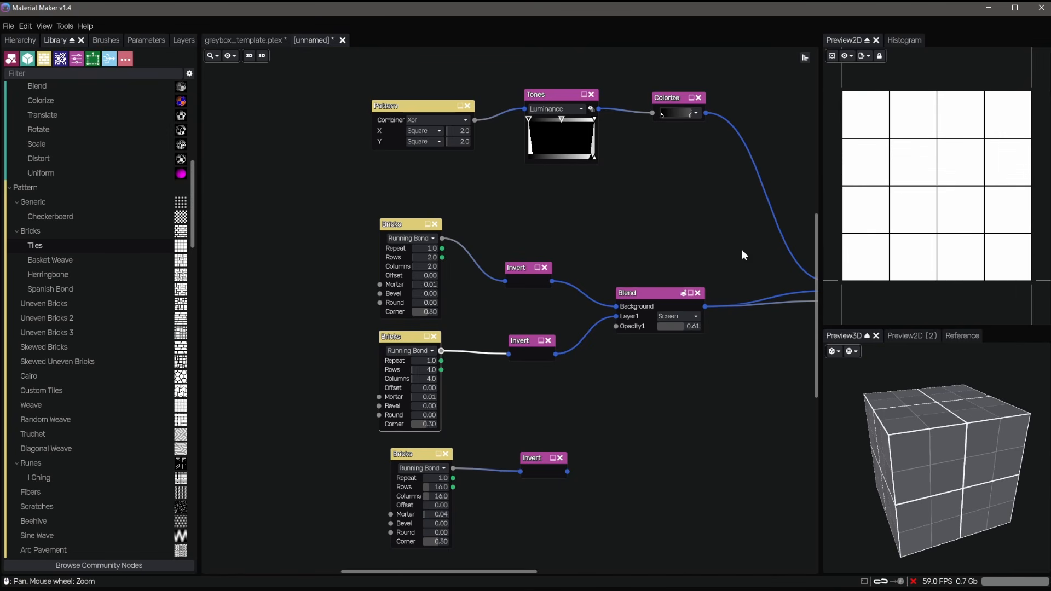
click(434, 396)
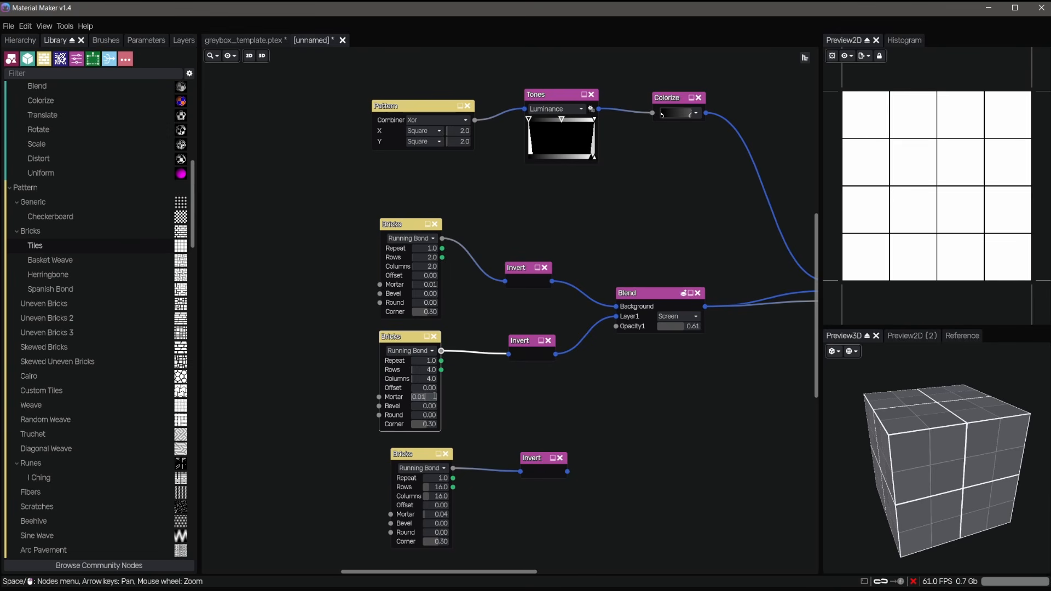
text(5)
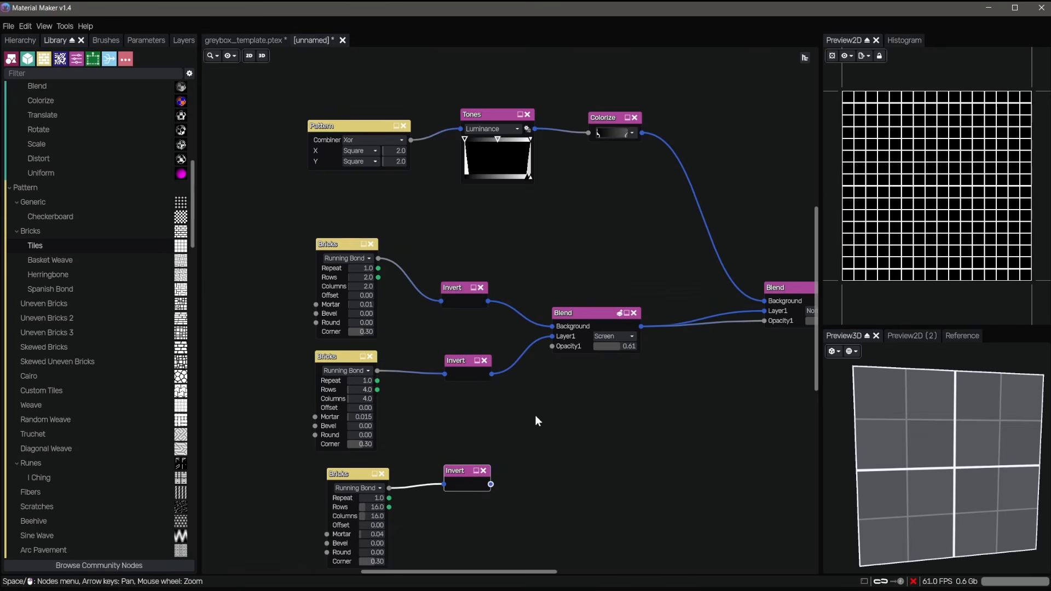
- Add a second layer to the grid Blend, fed by the third Invert and set to Screen with an opacity of 0.46
middle_drag(534, 414, 629, 362)
click(432, 429)
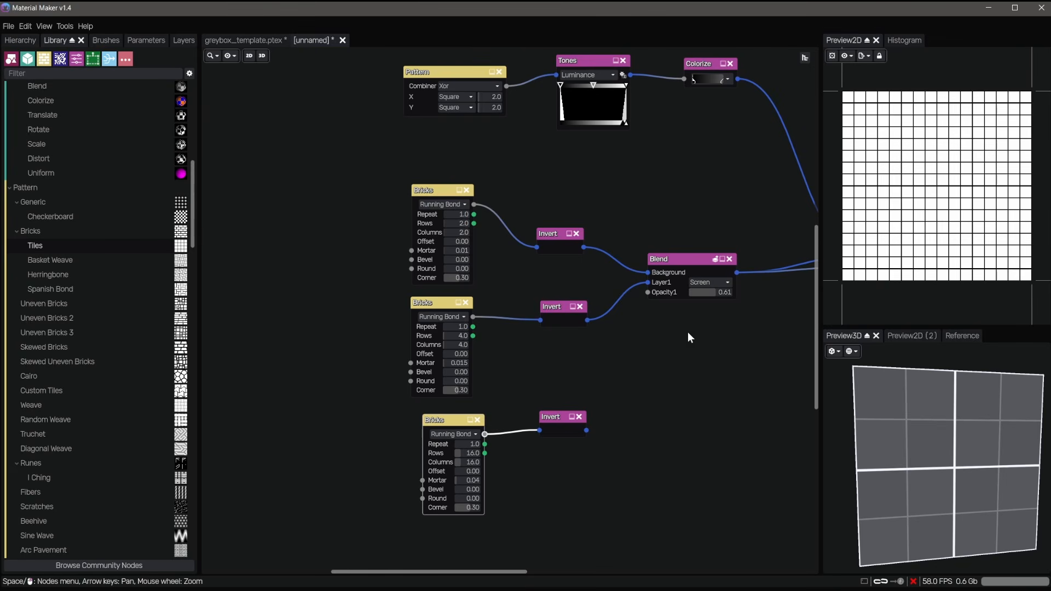
scroll(715, 259, up, 2)
click(715, 260)
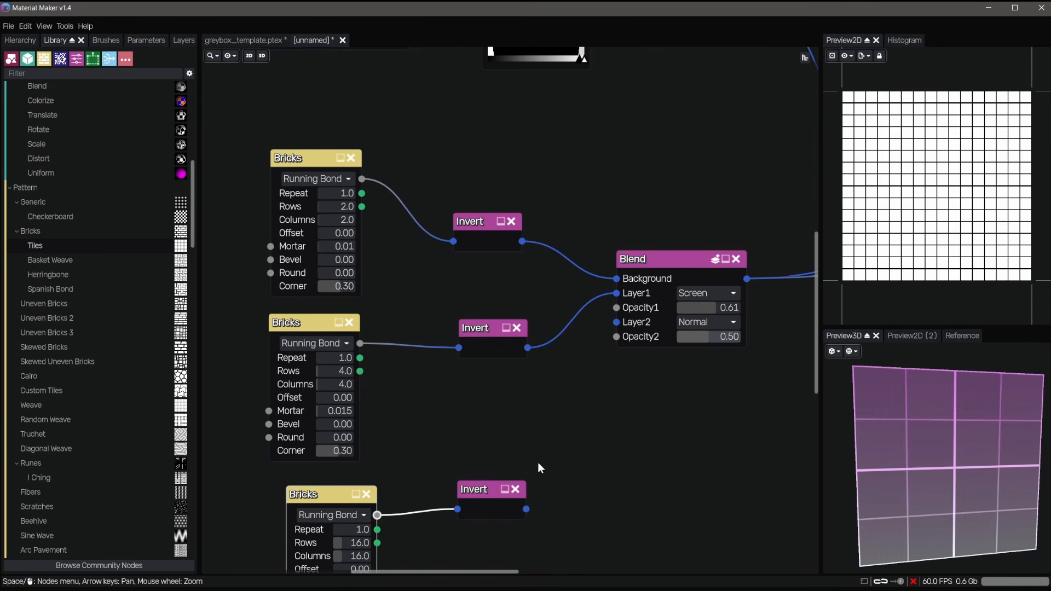
drag(526, 509, 616, 322)
click(708, 322)
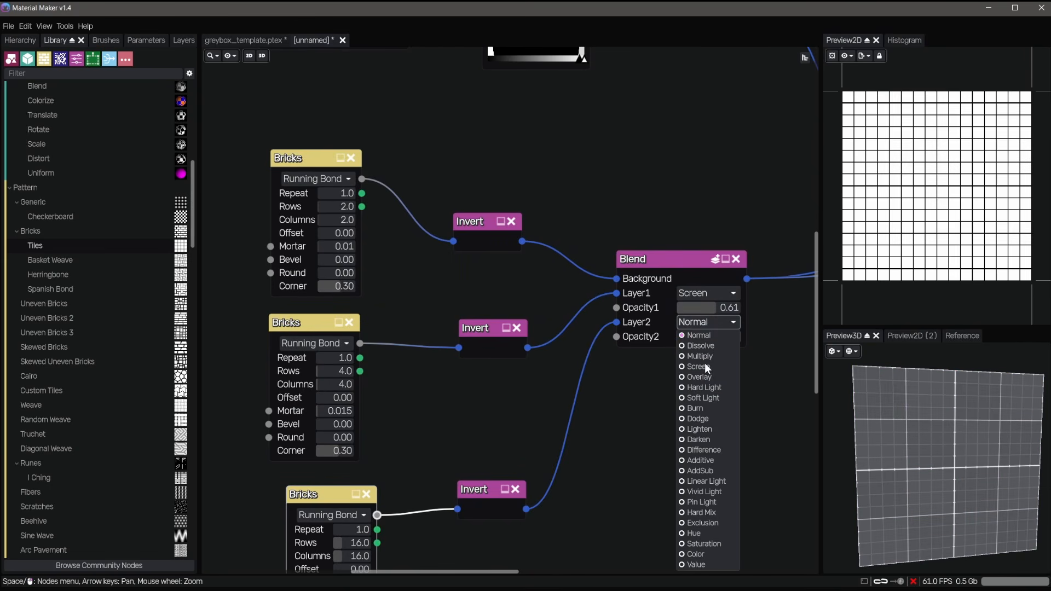
click(704, 363)
drag(727, 335, 724, 334)
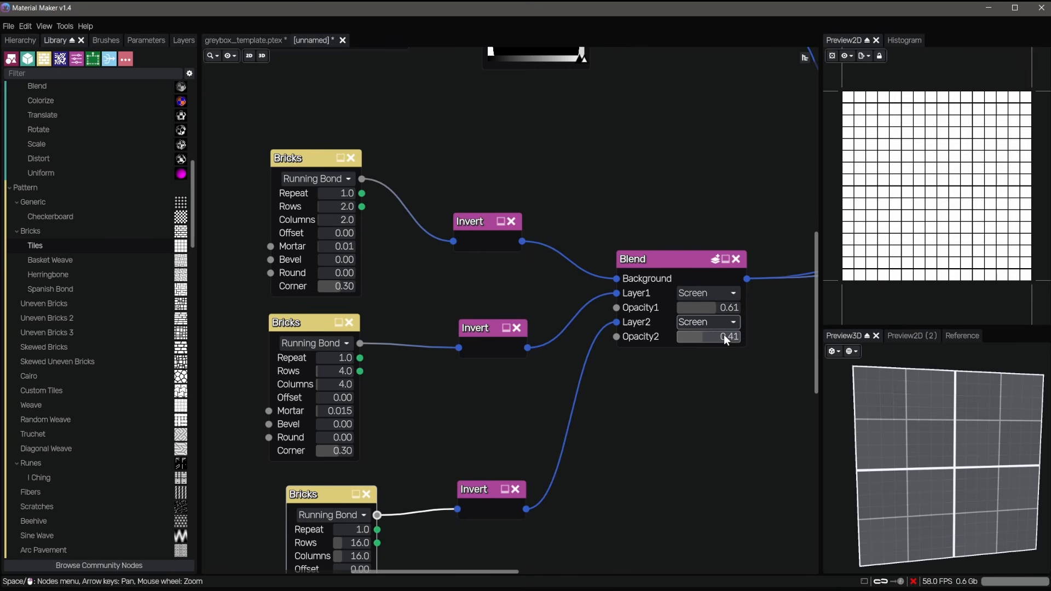
- Strengthen the checkerboard contrast in the Tones node and lower the final Blend's Opacity1 to 0.82
middle_drag(774, 341, 618, 377)
scroll(747, 290, down, 1)
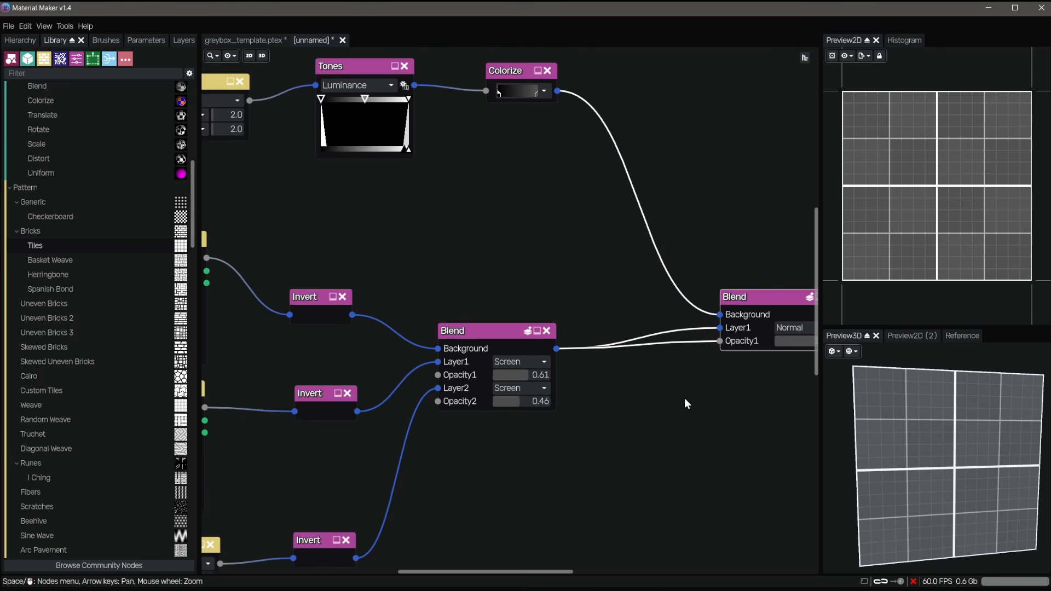
middle_drag(684, 398, 779, 469)
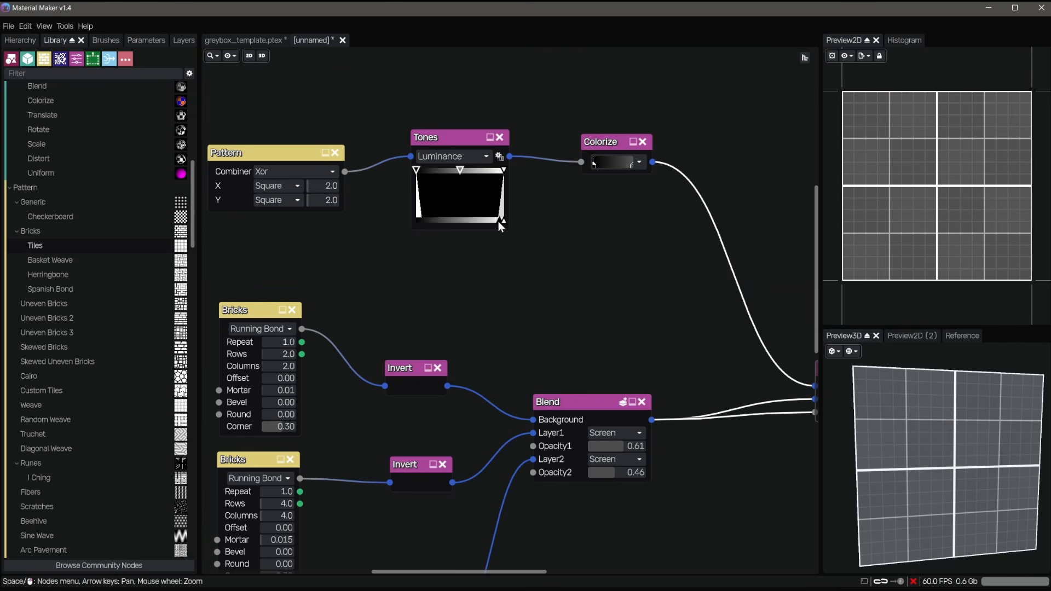
mouse_move(499, 223)
mouse_down()
mouse_move(453, 222)
mouse_move(501, 216)
mouse_up()
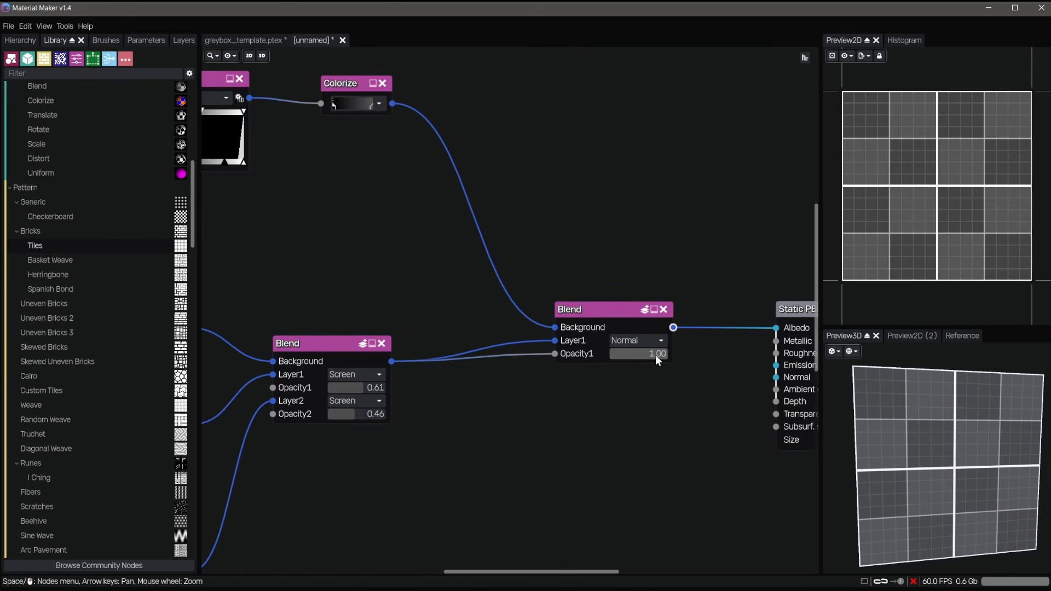
drag(655, 354, 635, 346)
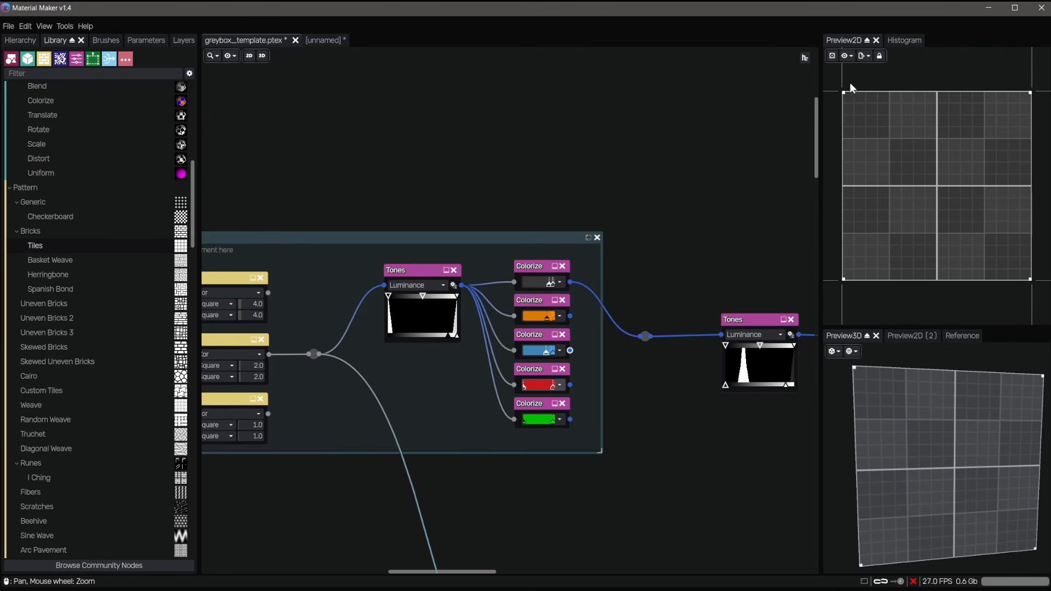
- Examine the corner markers of the greybox template's texture in the 2D preview
scroll(847, 101, up, 10)
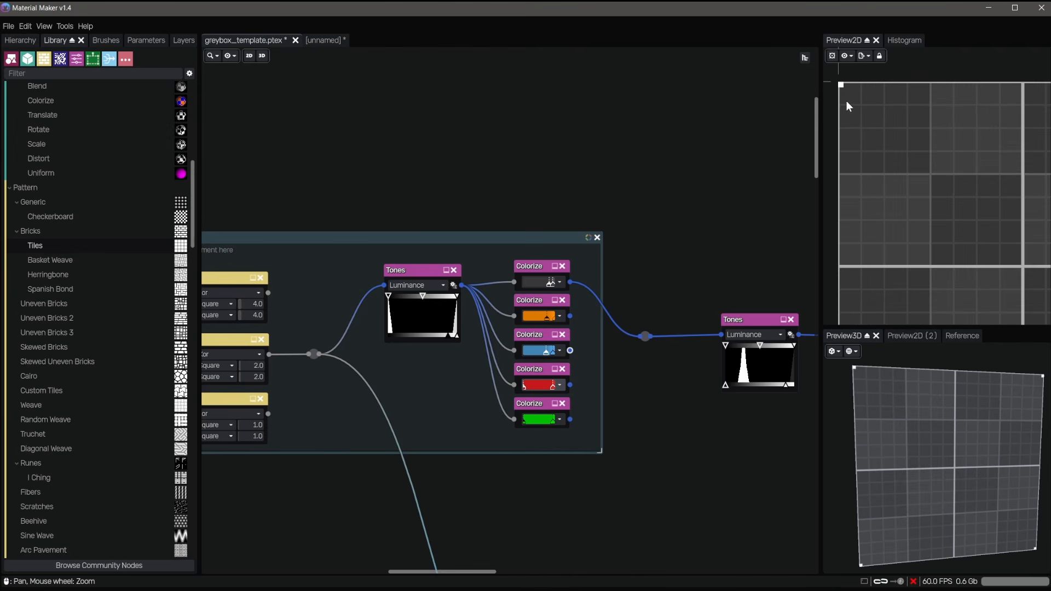
middle_drag(846, 101, 882, 157)
scroll(873, 164, down, 3)
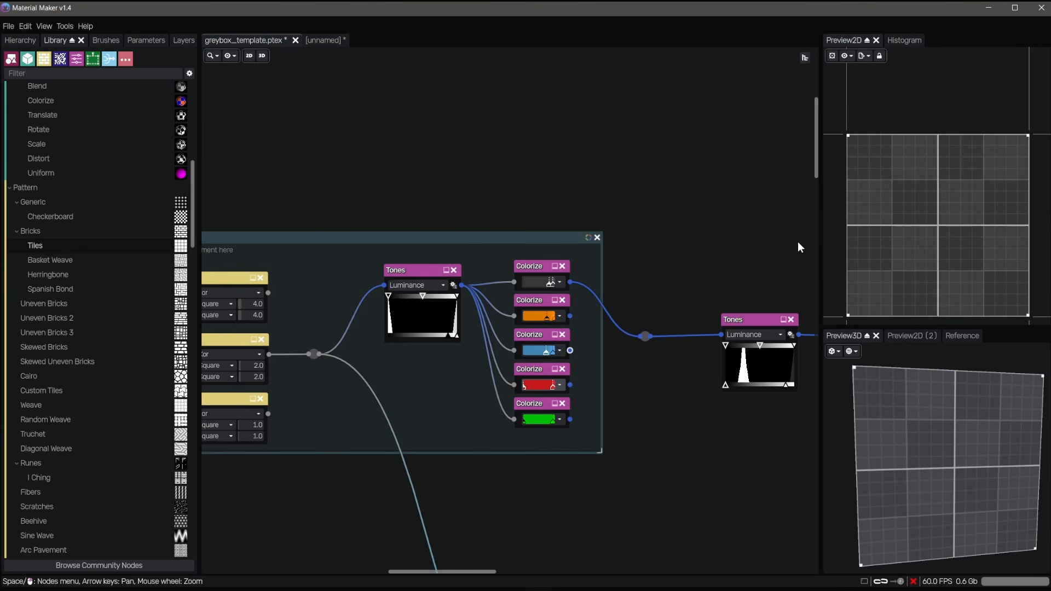
- Return to the unnamed graph and add a Shape node below the Bricks nodes
click(326, 38)
right_click(356, 465)
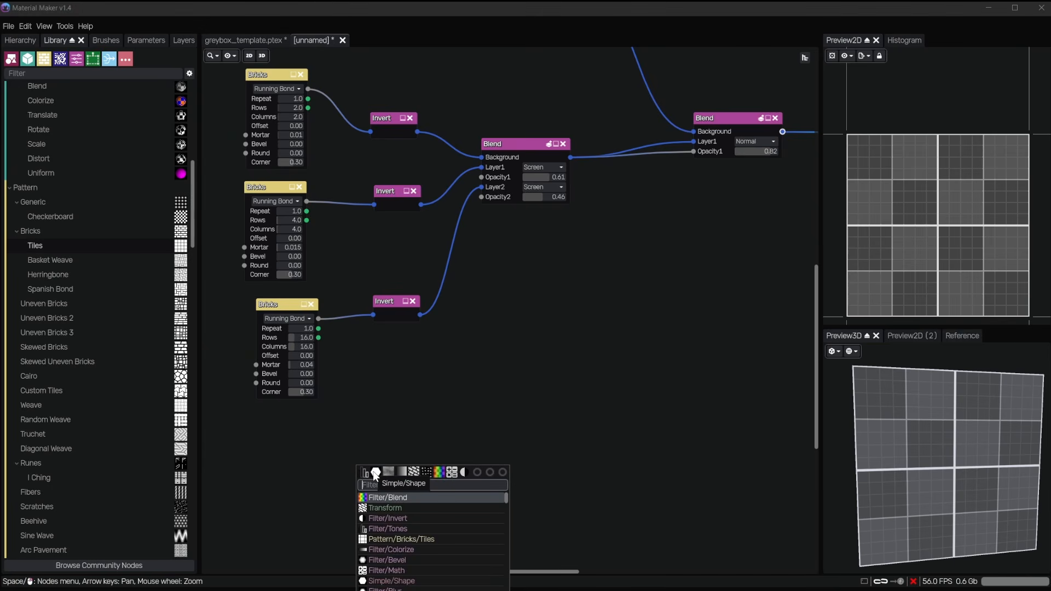
text(shape)
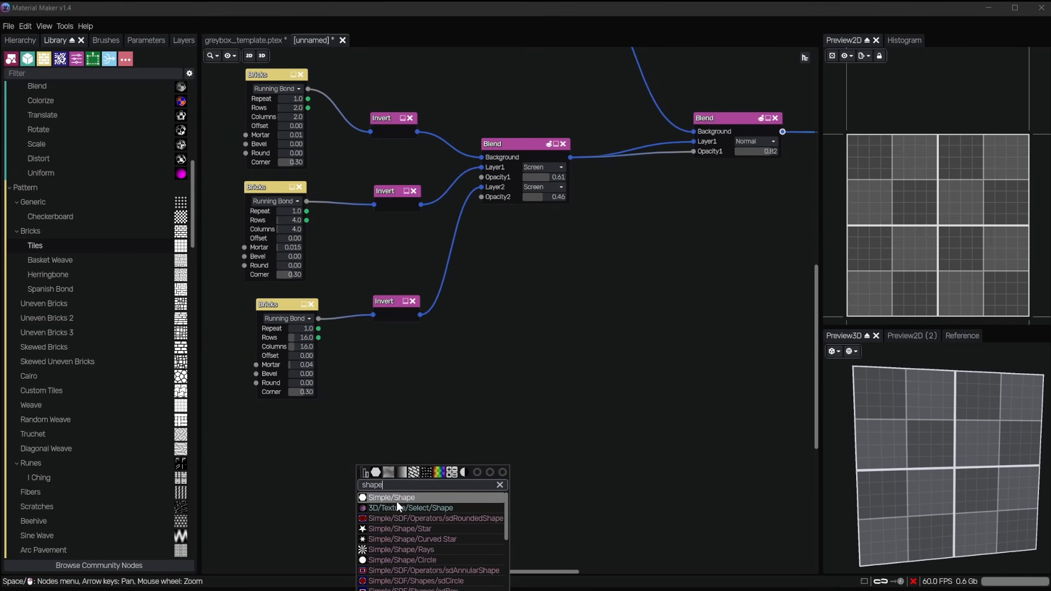
click(397, 498)
drag(373, 469, 389, 432)
- Set the Shape node to Circle with a sides count of 2, a radius of 0.81 and an edge of 0.01
click(402, 447)
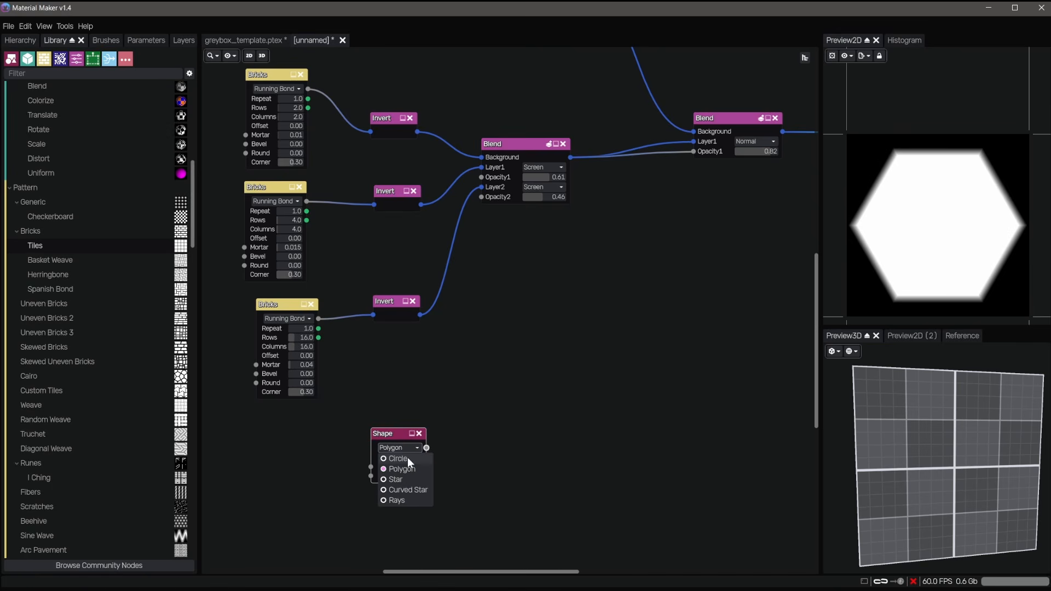
click(407, 458)
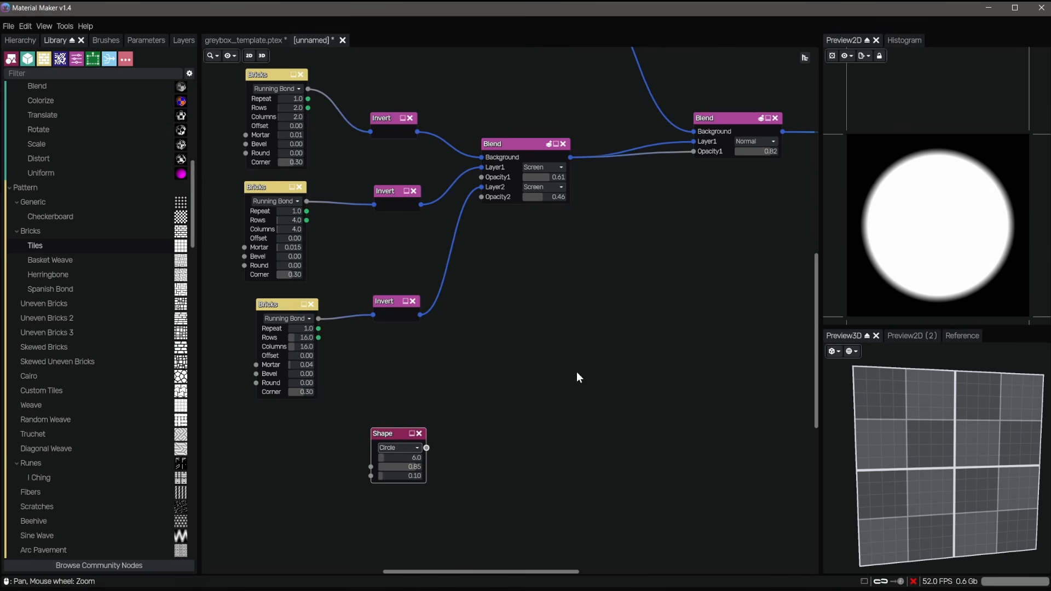
drag(390, 457, 379, 457)
drag(400, 467, 367, 480)
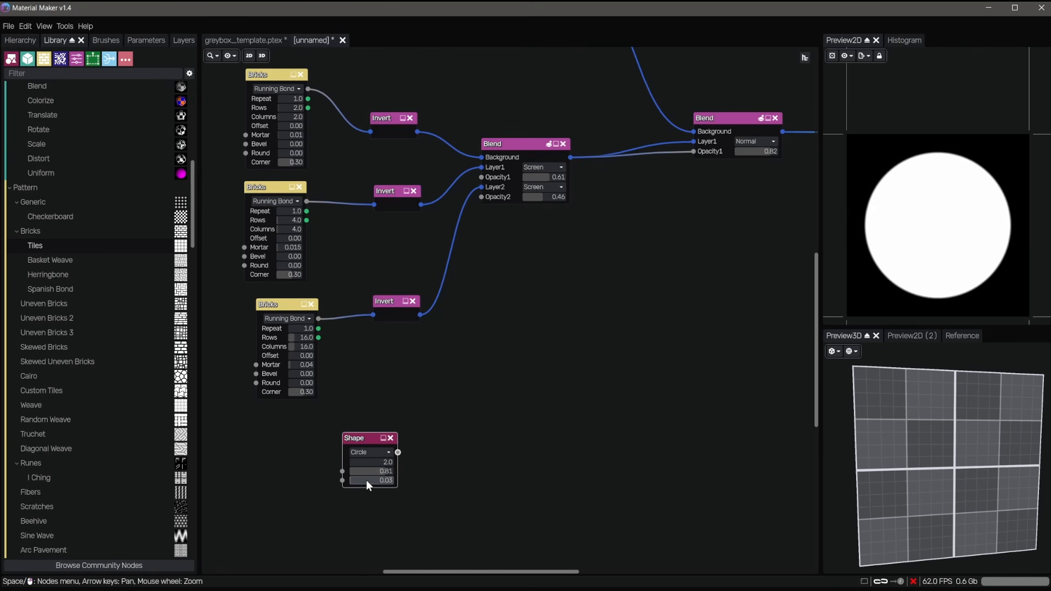
- Change the Shape node to a Polygon with 4 sides
click(372, 452)
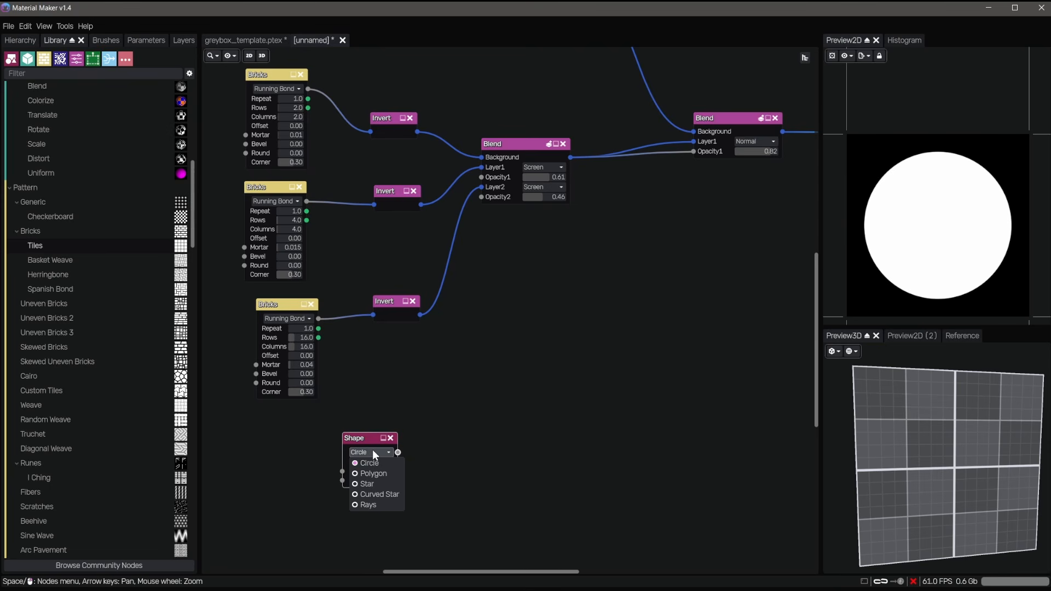
click(368, 476)
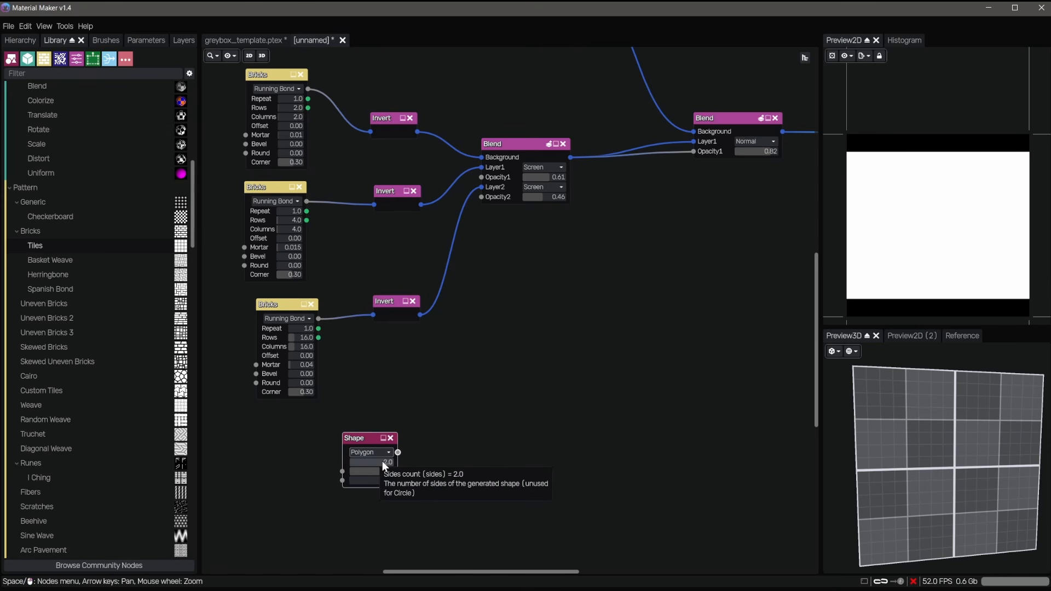
click(382, 461)
text(4)
key(Return)
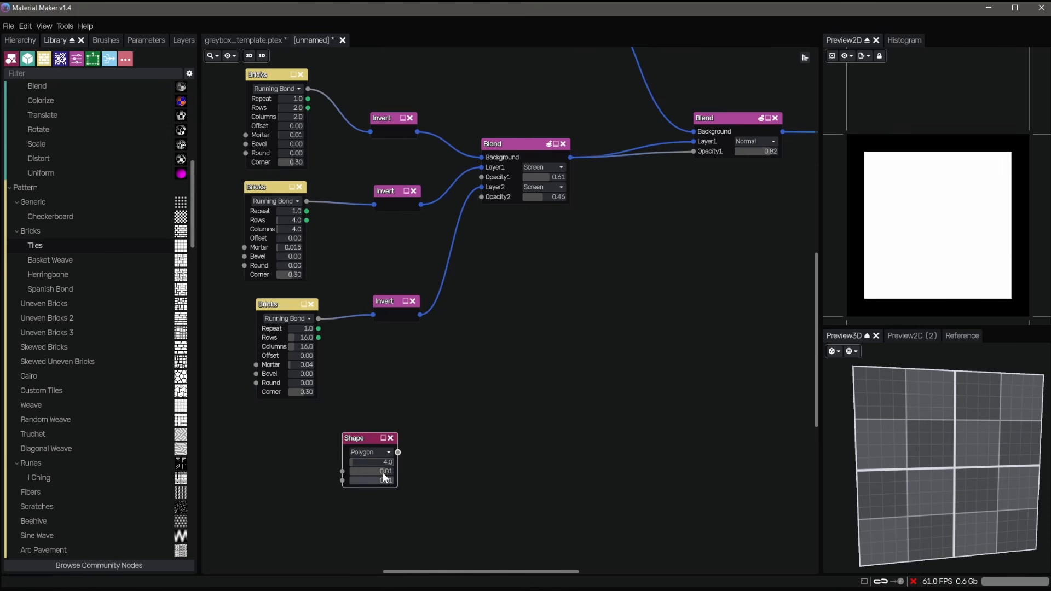
- Reduce the square's radius to 0.06 and move the Shape node directly beneath the 16 × 16 Bricks node
drag(388, 473, 355, 466)
drag(355, 467, 353, 466)
mouse_move(219, 457)
mouse_down()
mouse_move(236, 458)
mouse_move(222, 454)
mouse_up()
drag(360, 433, 290, 439)
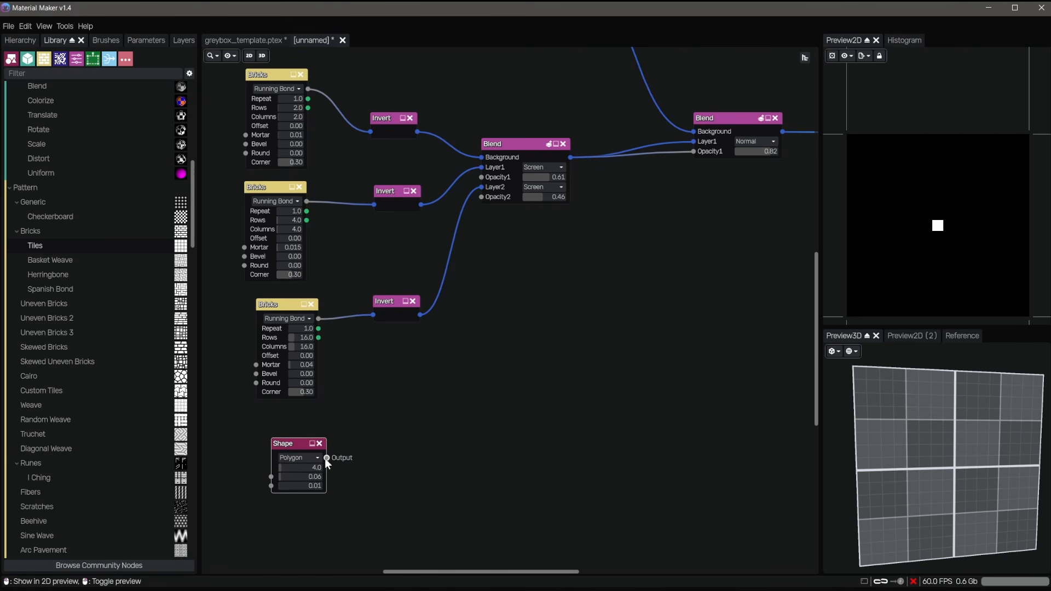
- Feed the Shape node's output into a new Transform node and preview the Transform
drag(326, 459, 398, 429)
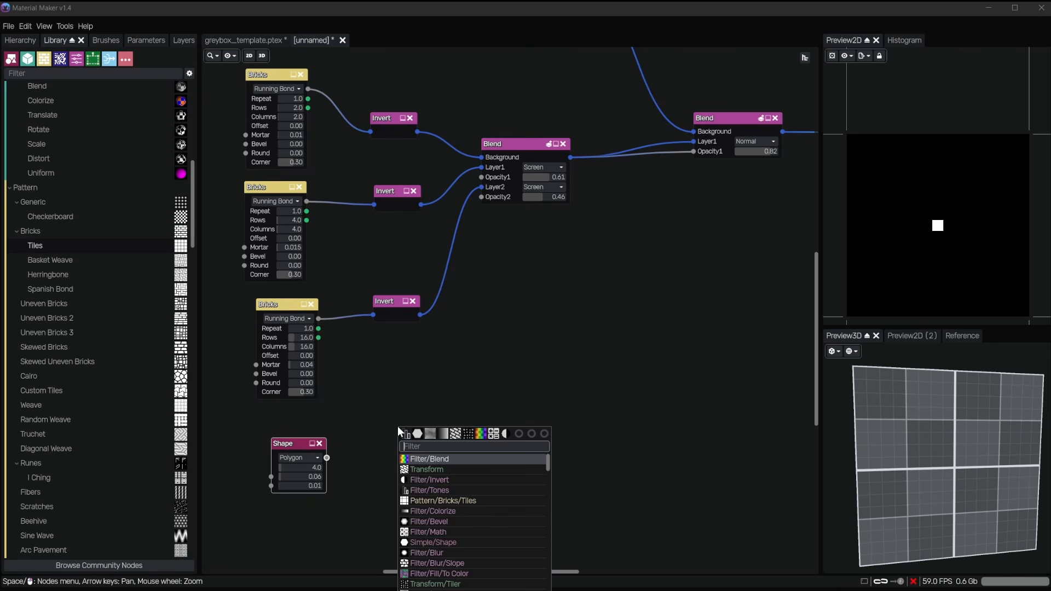
text(tran)
key(Return)
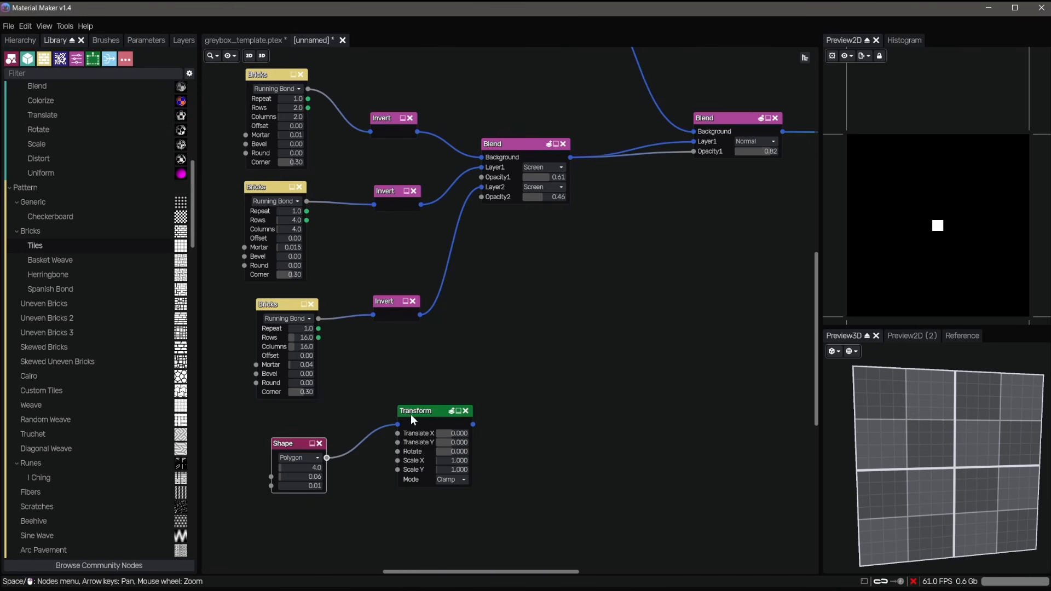
click(411, 414)
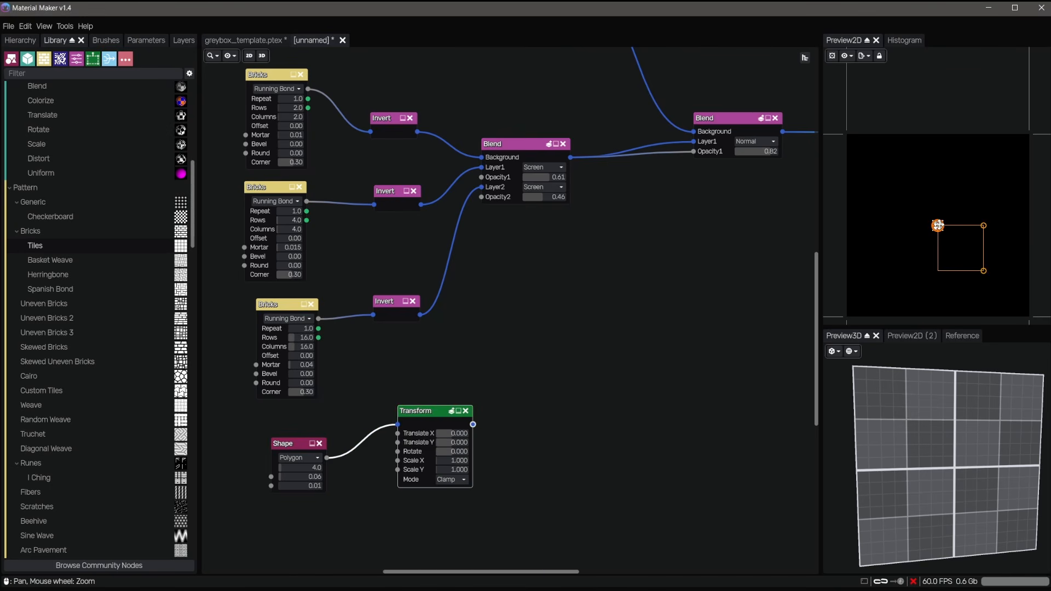
- Set the Transform node's Translate X and Translate Y to 0.5 so the square sits at the corner
drag(937, 225, 908, 188)
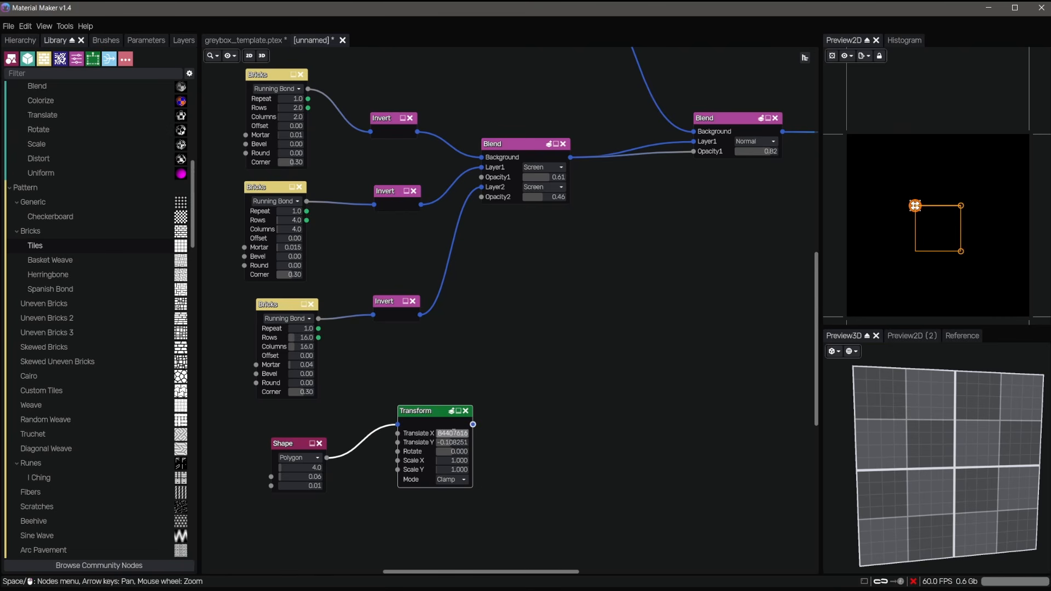
text(.)
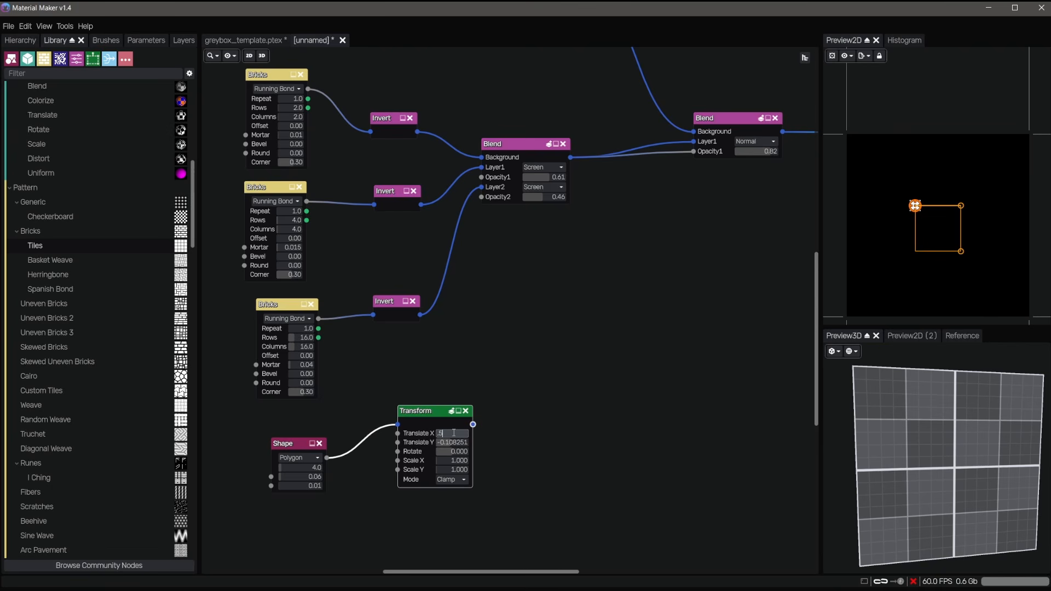
text(5)
key(Return)
key(Tab)
text(.5)
key(Return)
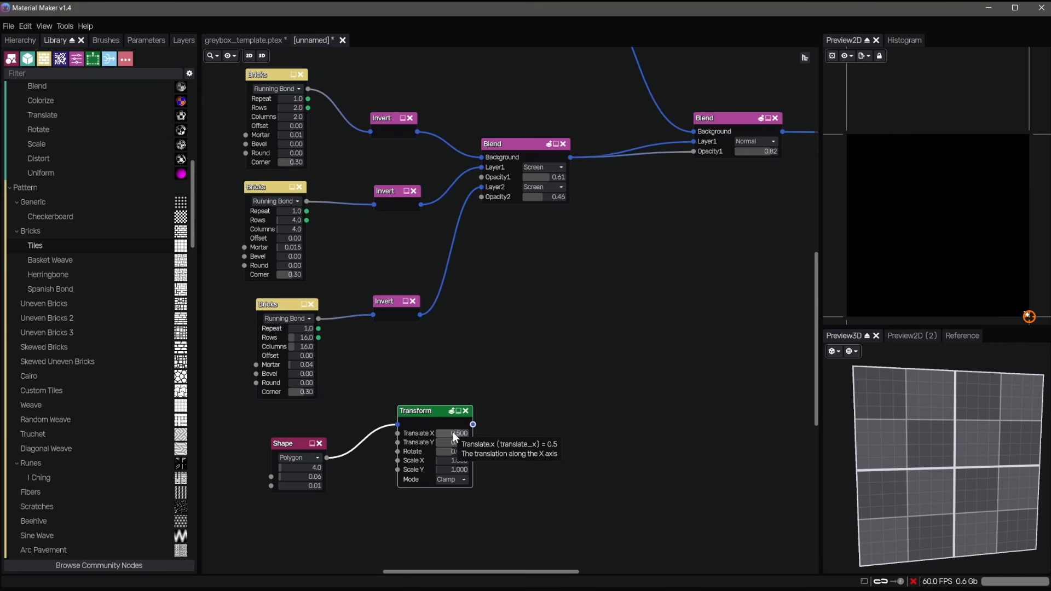
- Set the Transform's mode to Repeat and connect it to Layer2 and Opacity2 of the final Blend, with Opacity2 at 1.00
click(533, 320)
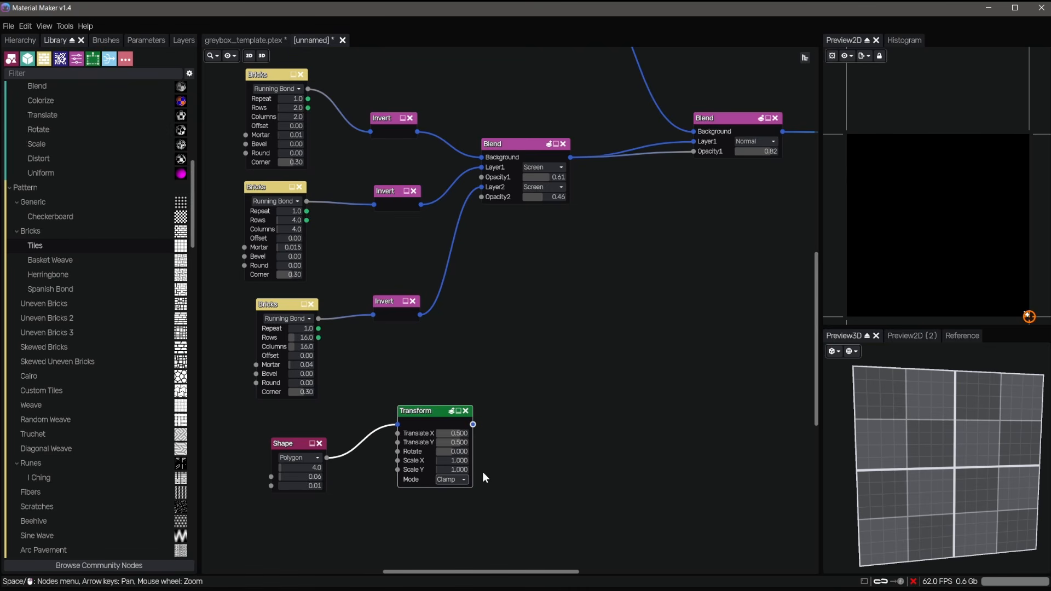
click(451, 501)
click(613, 392)
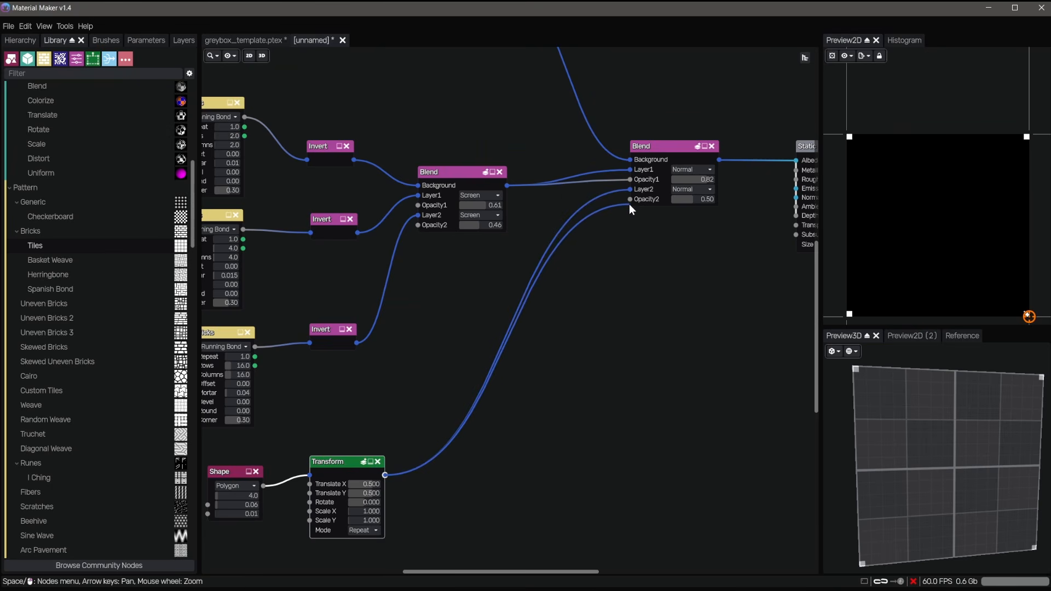
drag(691, 199, 727, 193)
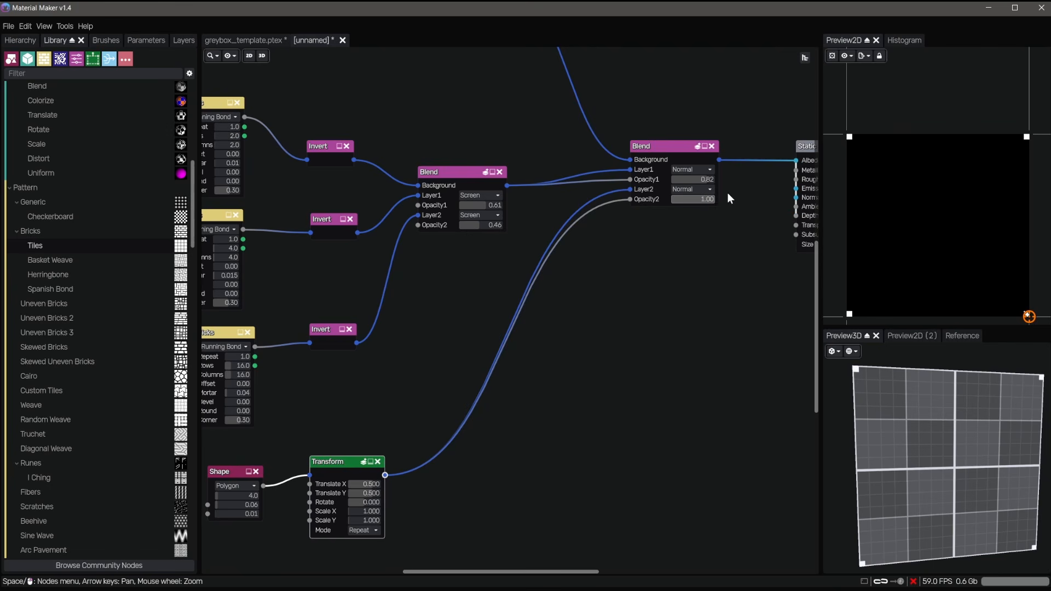
- In the greybox_template graph, set the large Blend node's Opacity2 to 0.3 and examine its output in the 2D preview
drag(939, 459, 761, 409)
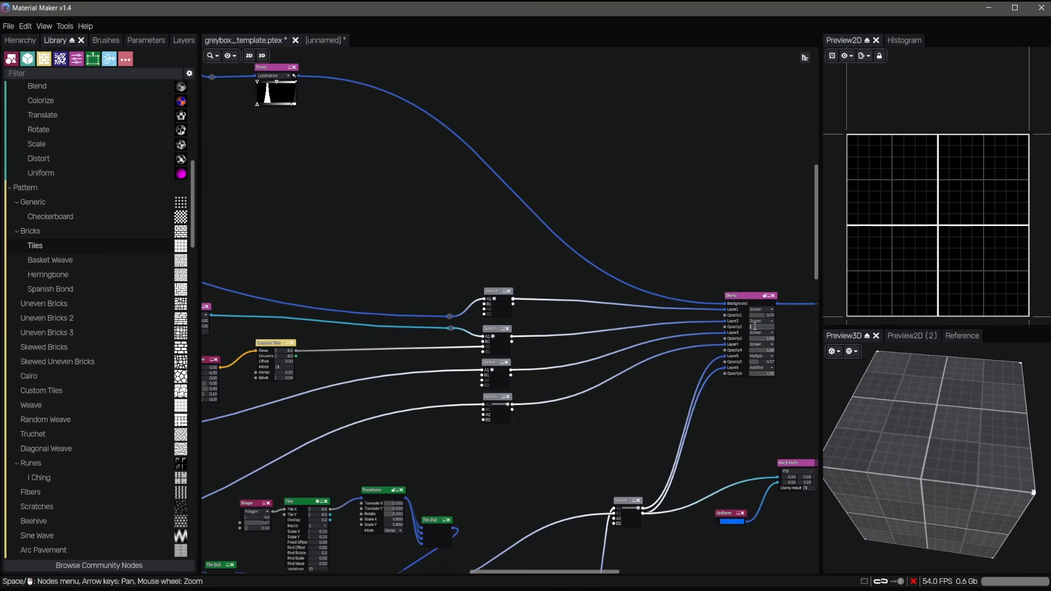
text(0.3)
key(Return)
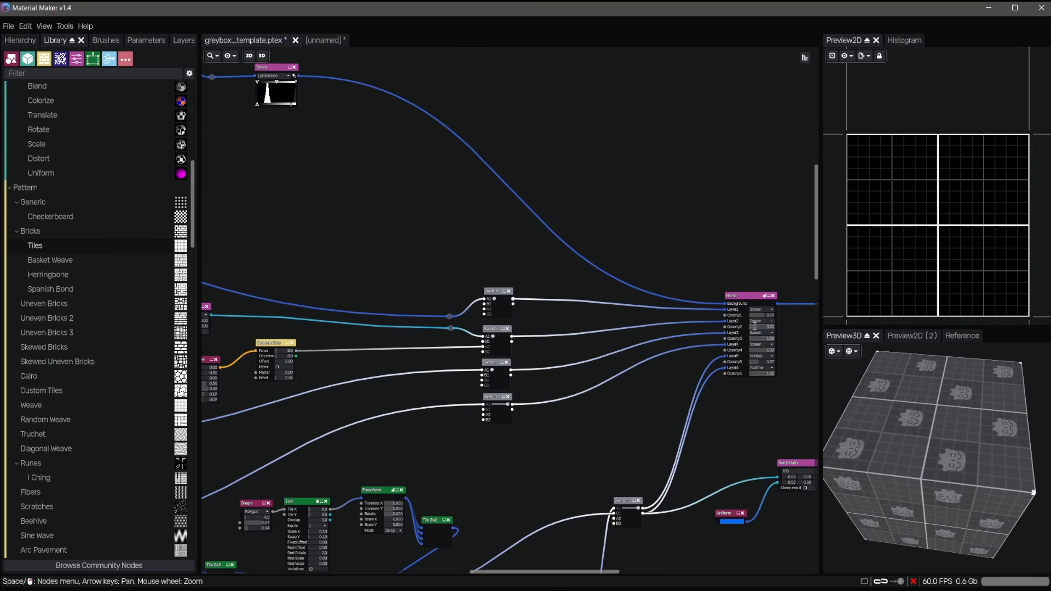
click(766, 296)
scroll(898, 241, up, 4)
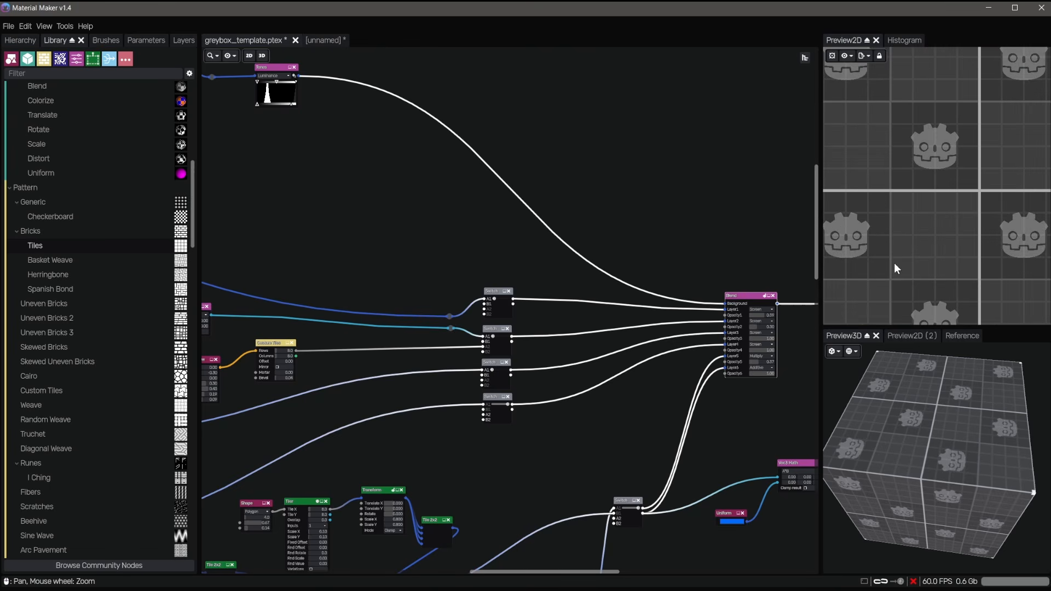
scroll(895, 263, down, 3)
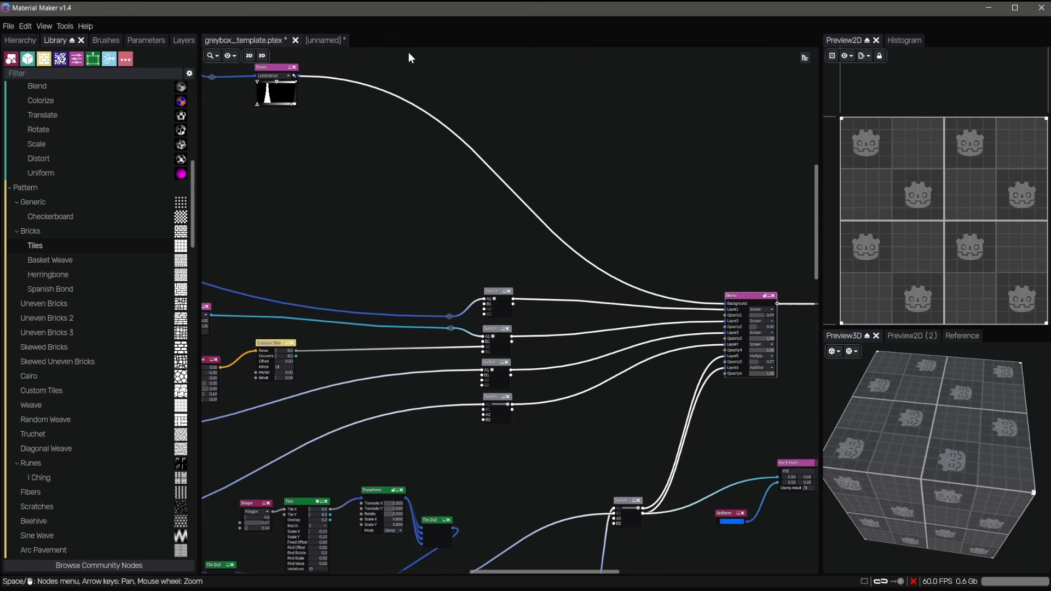
- Return to the unnamed graph and place an Image node with the white Godot logo below the Transform, with Clamp enabled
click(317, 40)
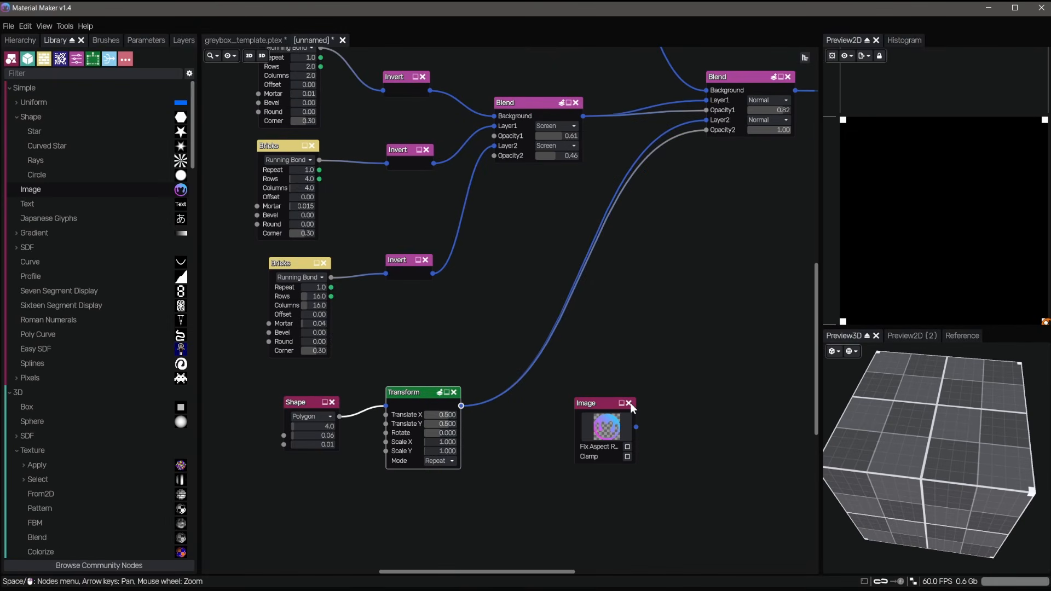
click(629, 404)
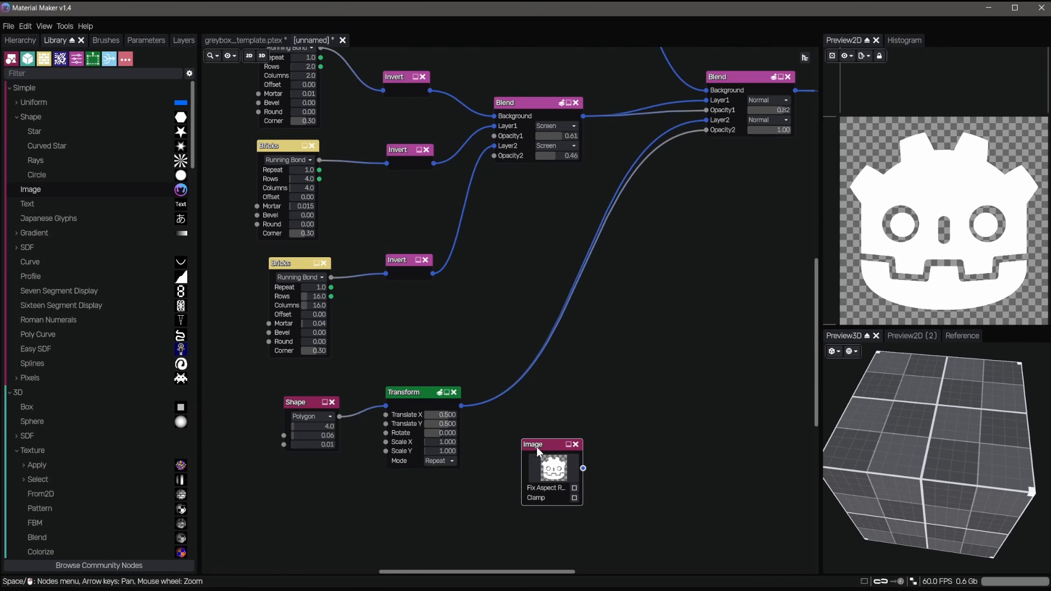
drag(538, 449, 458, 489)
scroll(569, 406, down, 1)
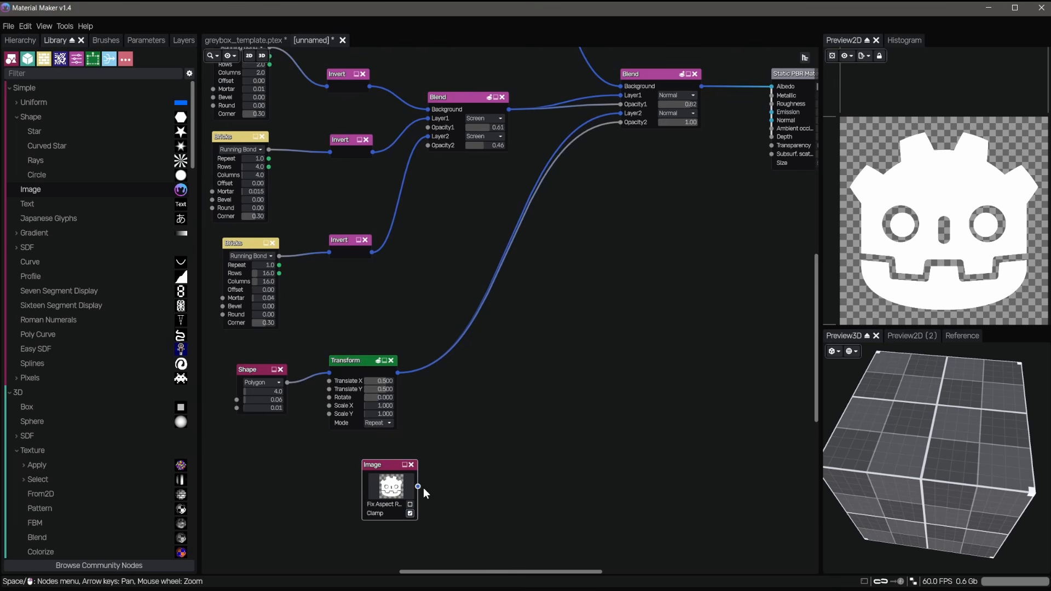
- Feed the Image into a new Tiler node and set its overlap and random offset, rotate, scale and value to 0
drag(418, 487, 501, 422)
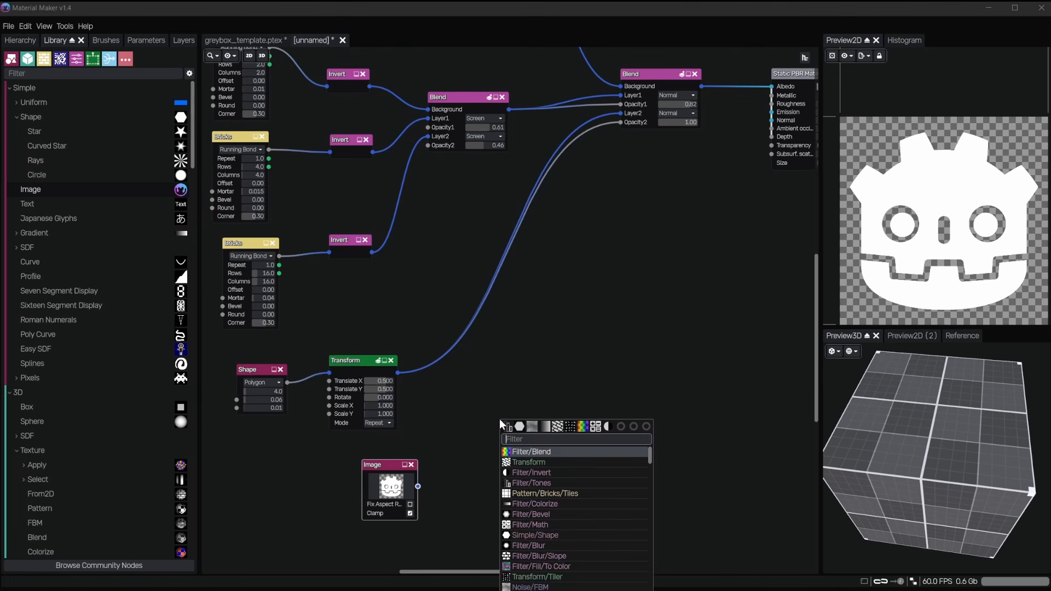
text(tiler)
key(Return)
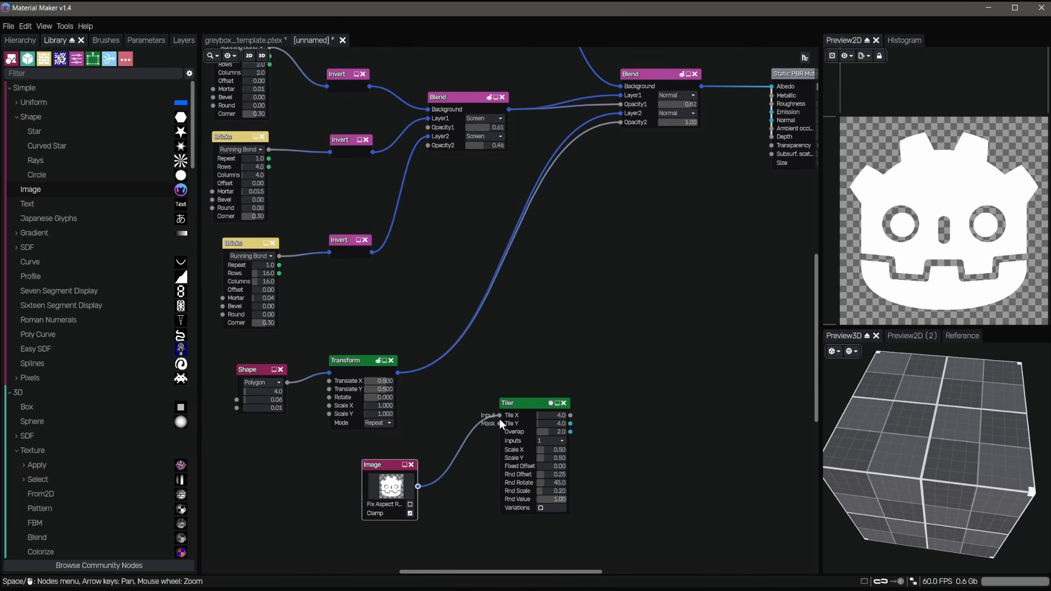
click(525, 407)
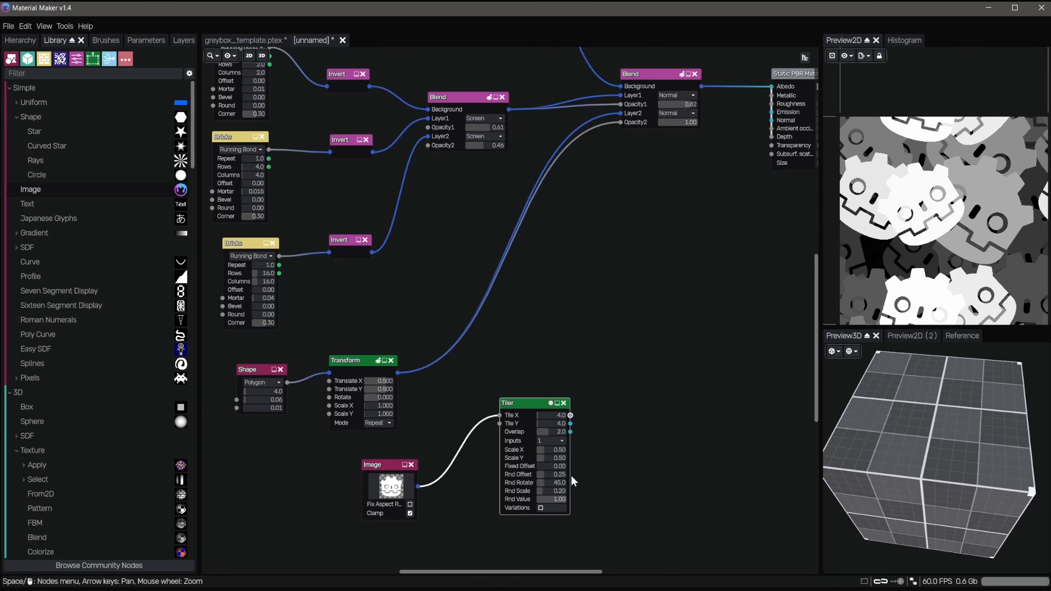
drag(570, 474, 520, 499)
drag(561, 432, 540, 432)
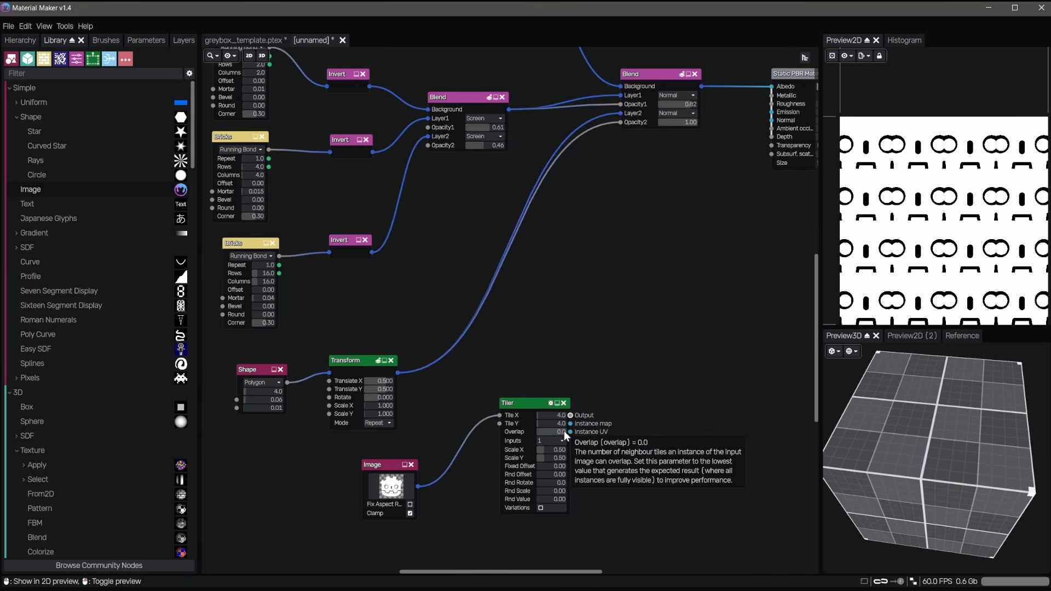
- Try Tiler Scale X and Scale Y values of 0.3 and 0.2
click(559, 450)
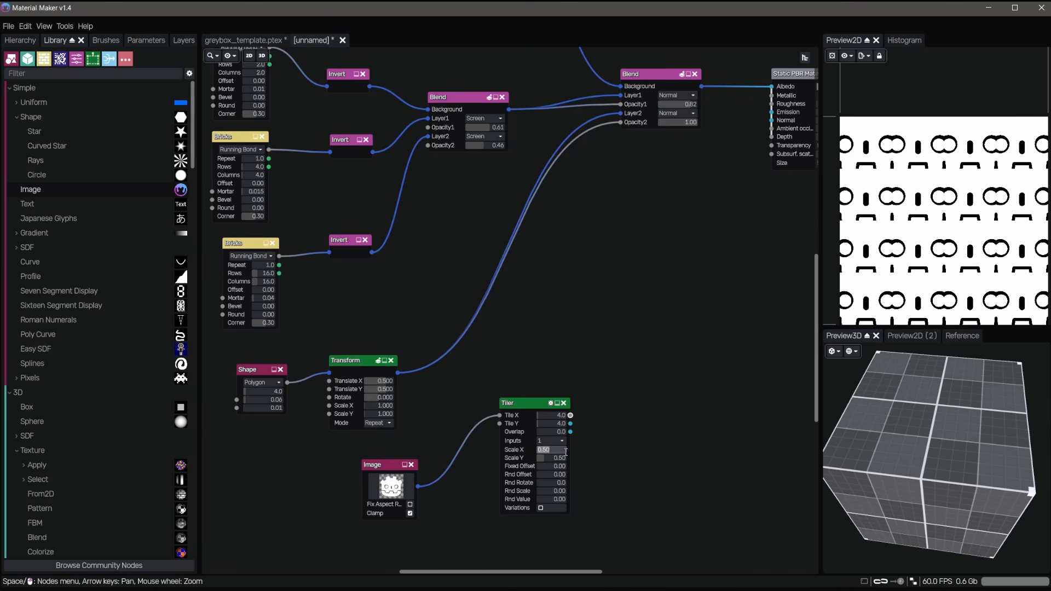
text(0.3)
key(Tab)
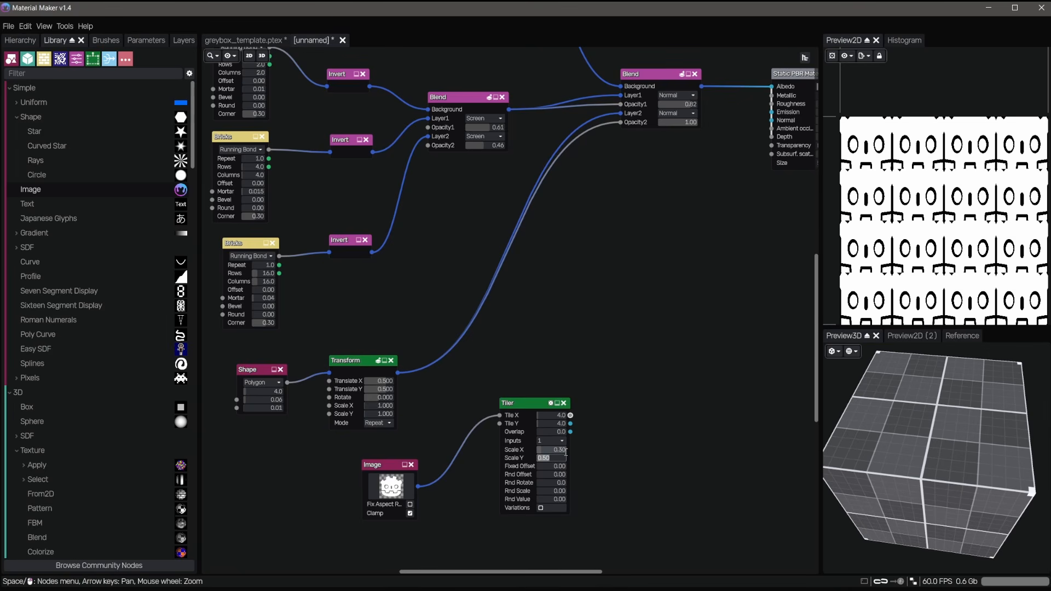
text(.3)
key(Return)
click(563, 450)
text(.2)
key(Tab)
text(.2)
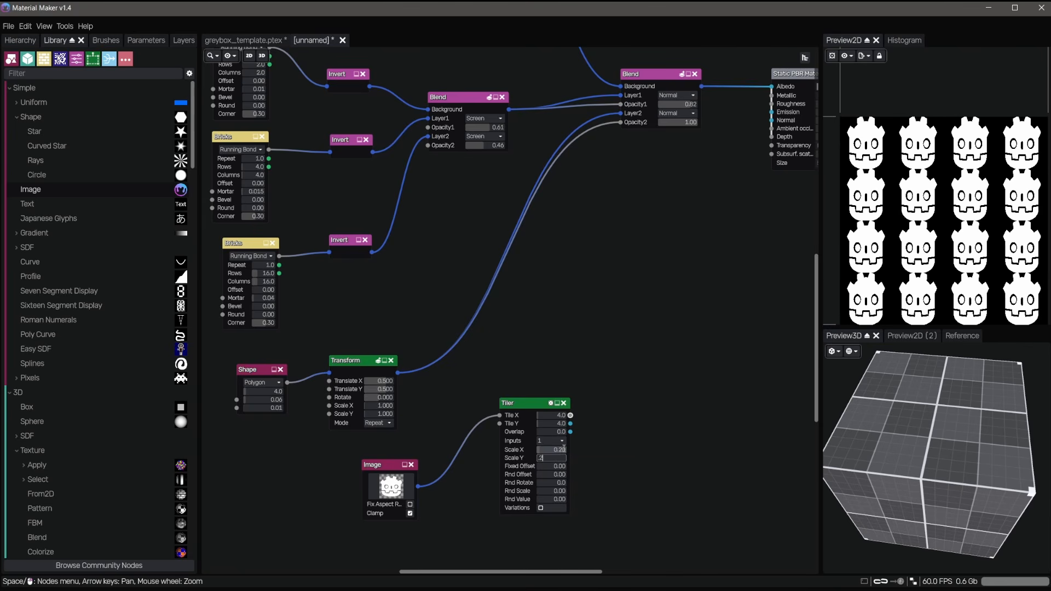
key(Return)
- Set the Tiler's Scale X to 0.15 and Scale Y to 0.145
click(564, 449)
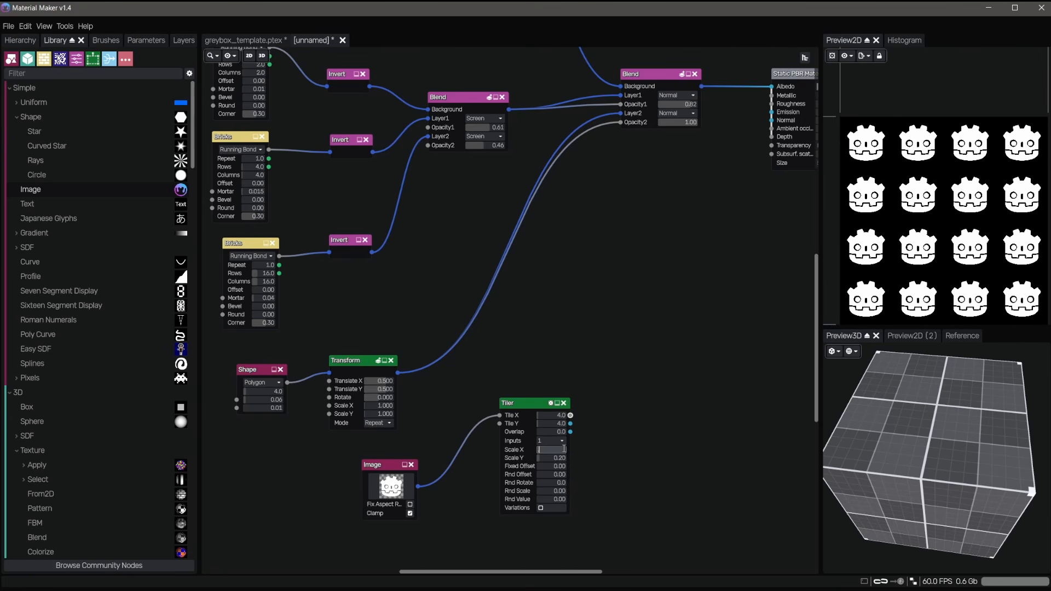
text(.15)
key(Tab)
text(.145)
key(Return)
- Move the Image and Tiler nodes side by side beneath the Transform node
drag(524, 403, 493, 422)
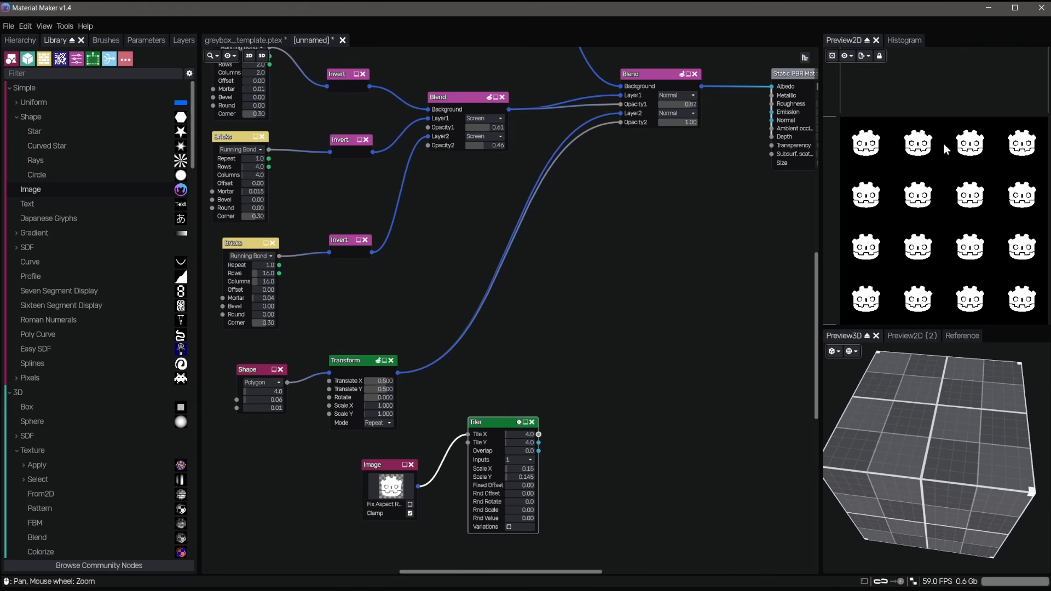
drag(390, 468, 366, 470)
drag(499, 422, 462, 443)
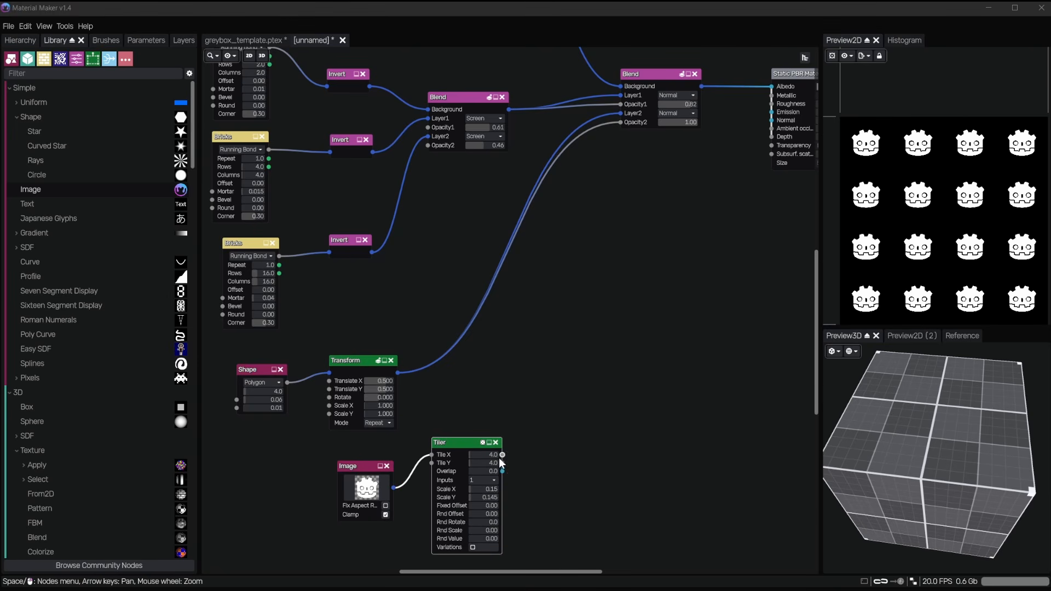
- Preview the output of the checkerboard Pattern node
drag(502, 455, 603, 383)
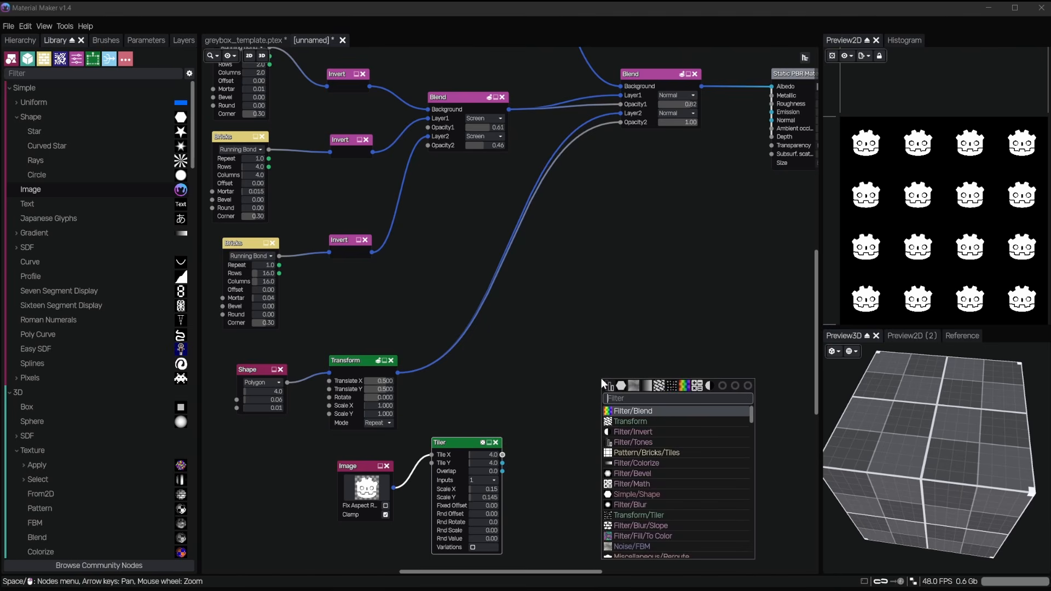
click(605, 352)
middle_drag(412, 124, 564, 270)
scroll(563, 270, down, 1)
click(436, 92)
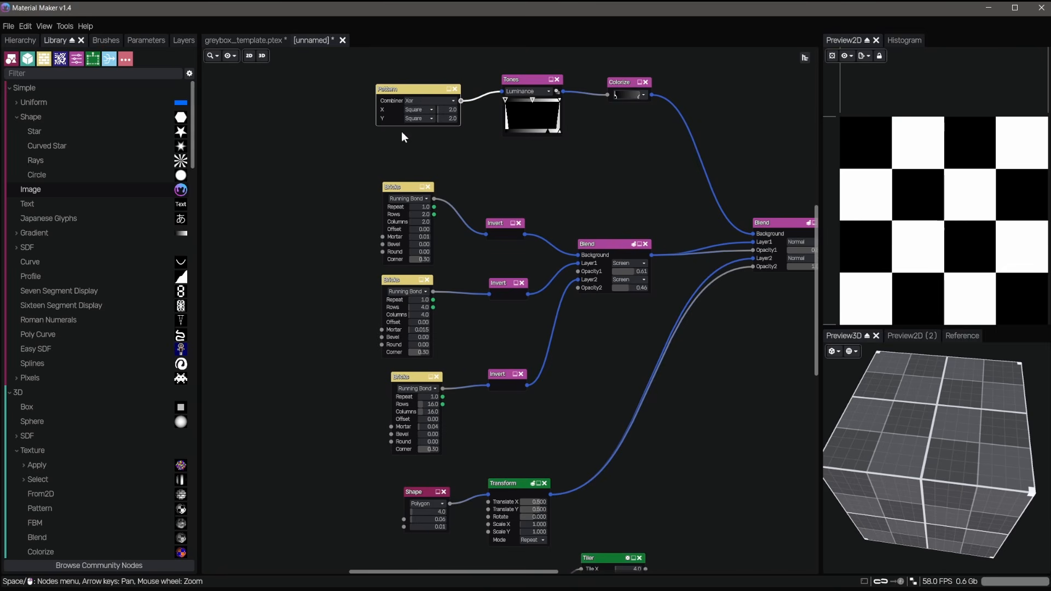
- Feed the Tiler's output into a new Vec3 Math node and set its operation to A*B
middle_drag(596, 310, 510, 193)
drag(560, 452, 629, 397)
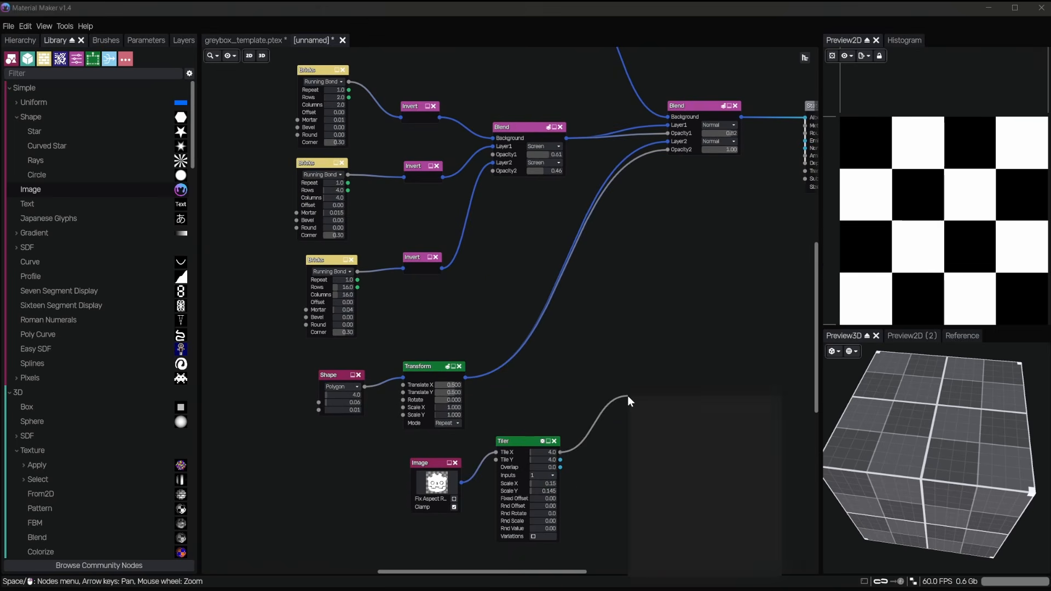
text(vec)
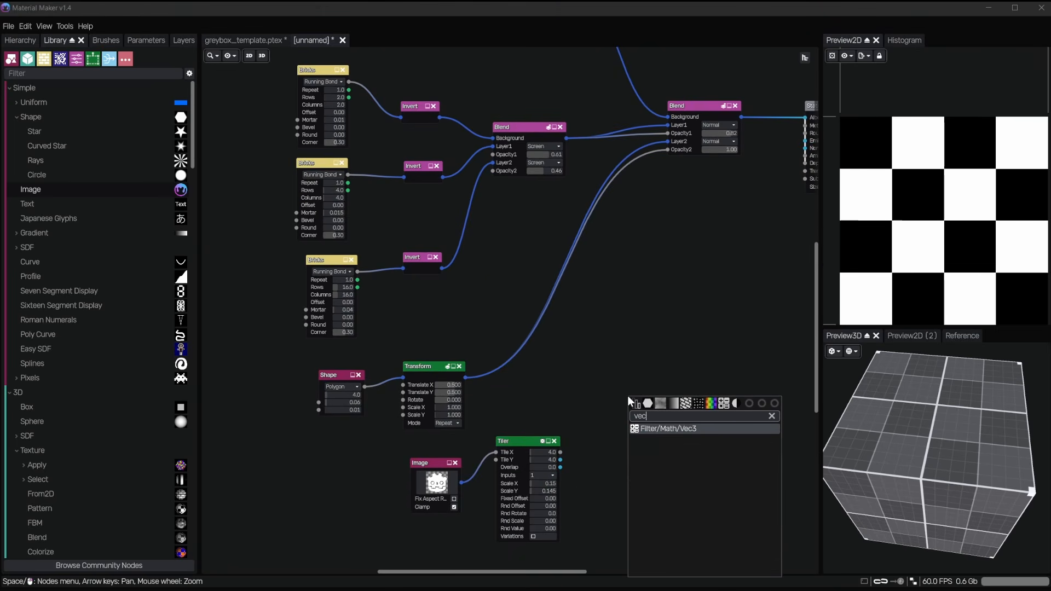
click(683, 429)
drag(673, 376, 686, 398)
click(676, 401)
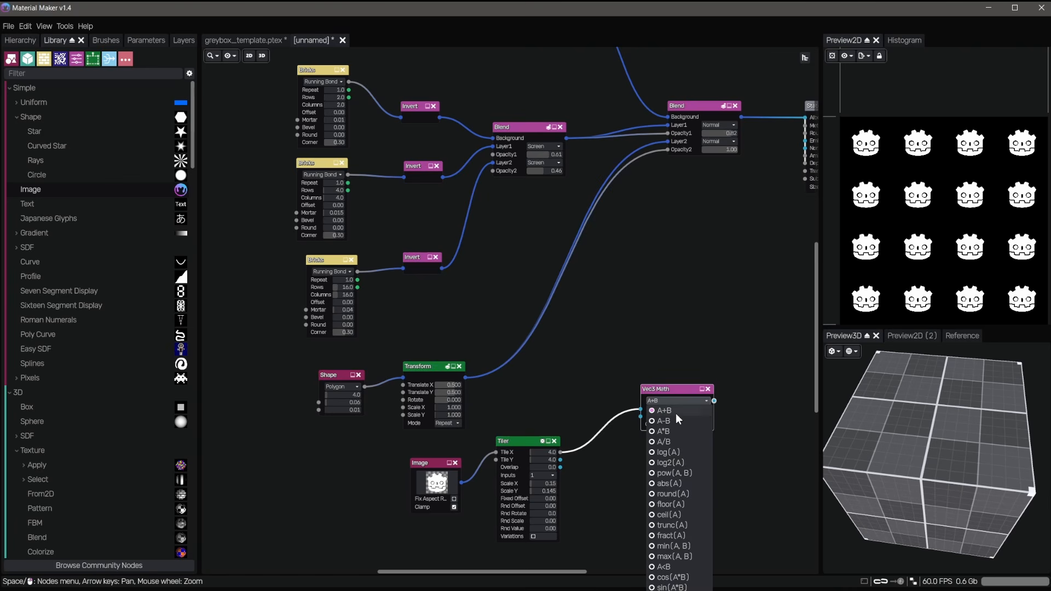
click(669, 431)
- Connect the checkerboard Pattern's output to the second input of the Vec3 Math node
middle_drag(471, 164, 461, 290)
scroll(337, 71, down, 1)
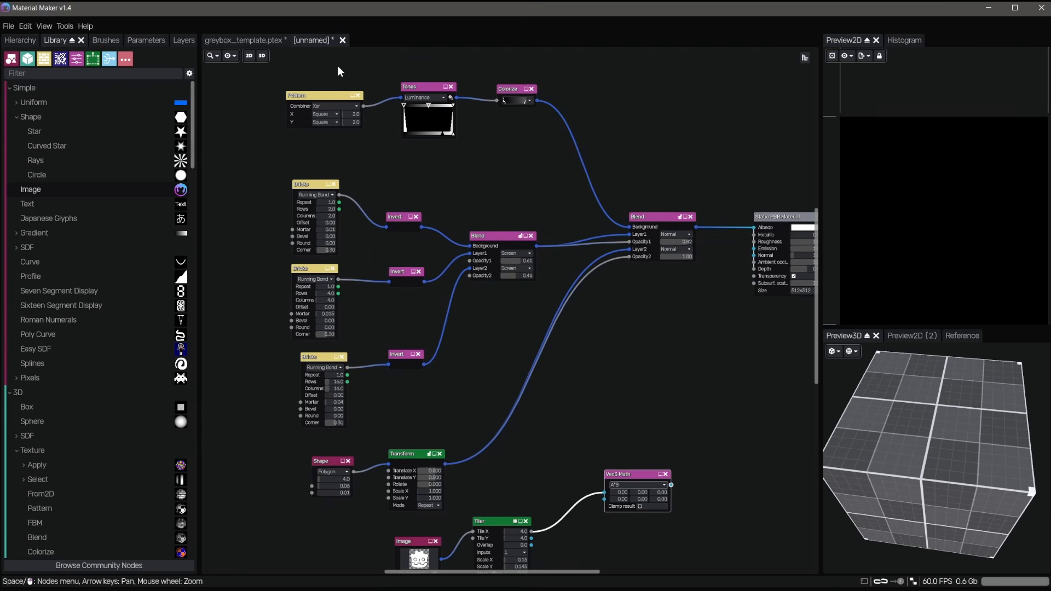
drag(364, 107, 605, 500)
middle_drag(691, 424, 595, 377)
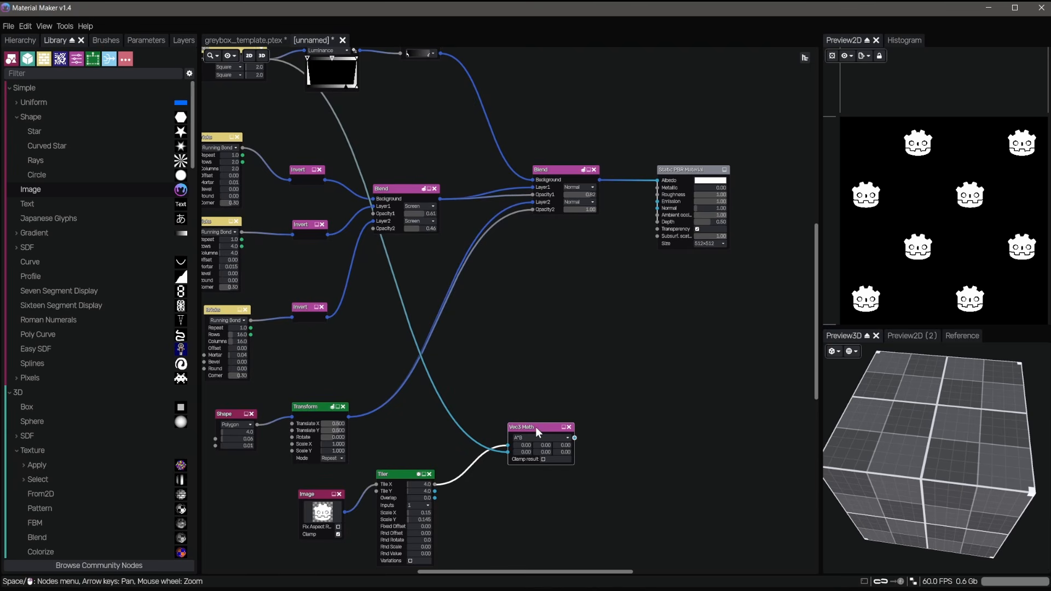
- Compare the Pattern and Tiler outputs that feed the Vec3 Math node
middle_drag(316, 214, 383, 266)
scroll(372, 255, down, 1)
click(308, 127)
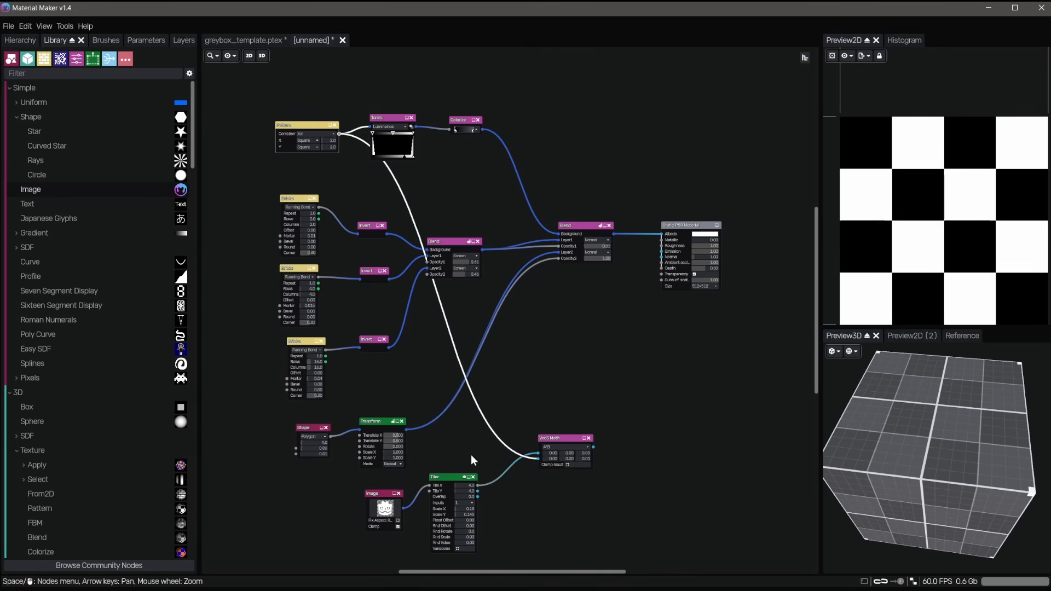
click(446, 477)
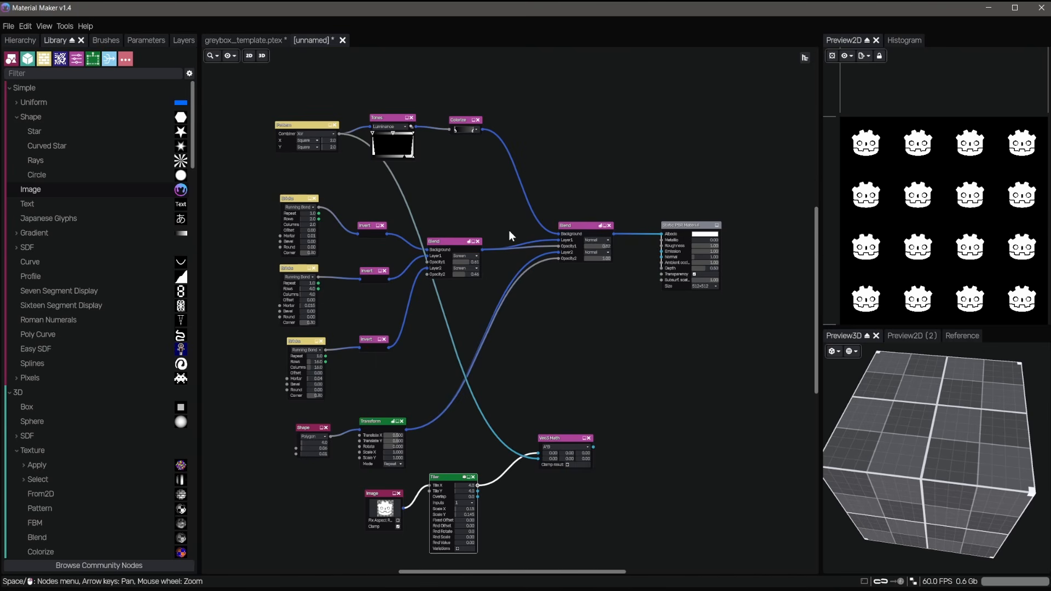
- Preview the Vec3 Math node's masked logo output and add a third layer to the final Blend node
click(571, 440)
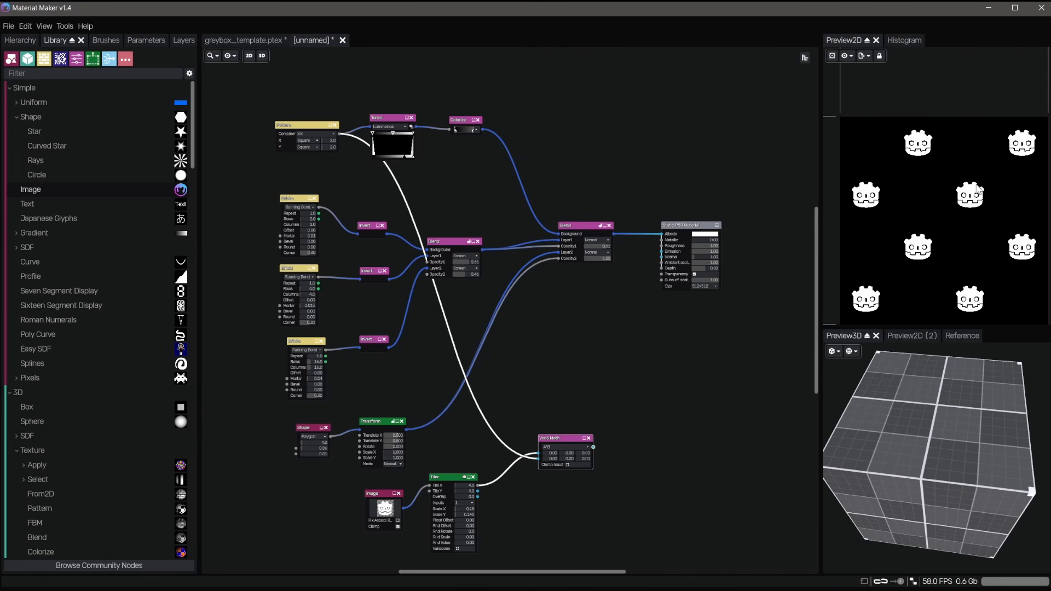
click(588, 225)
scroll(601, 225, up, 7)
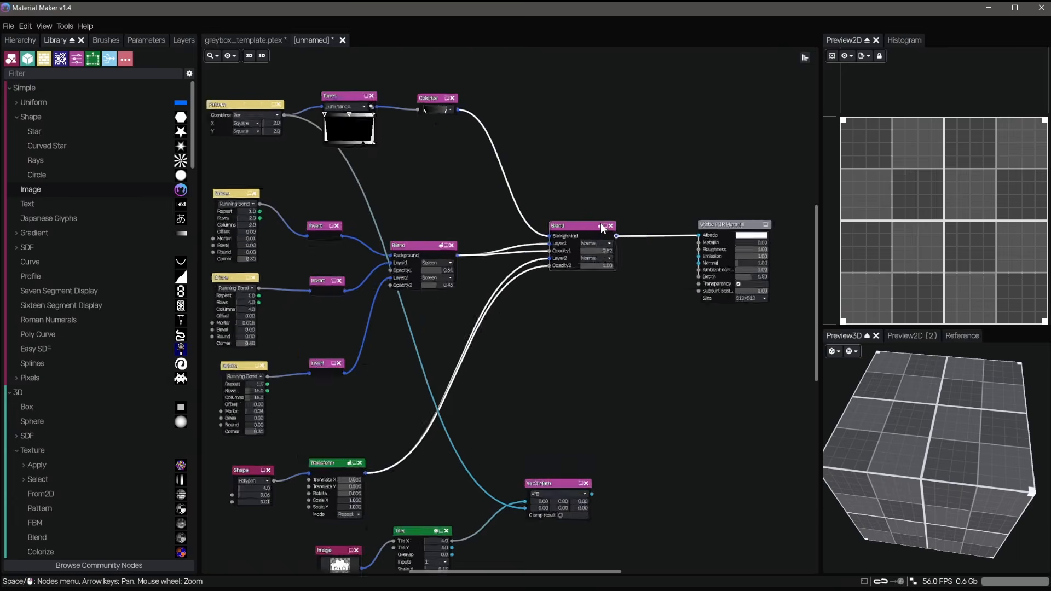
click(600, 232)
- Connect the Vec3 Math output to the final Blend node's Layer3 and Opacity3 inputs, and set Opacity3 to 0.13
scroll(601, 453, down, 6)
middle_drag(601, 453, 649, 159)
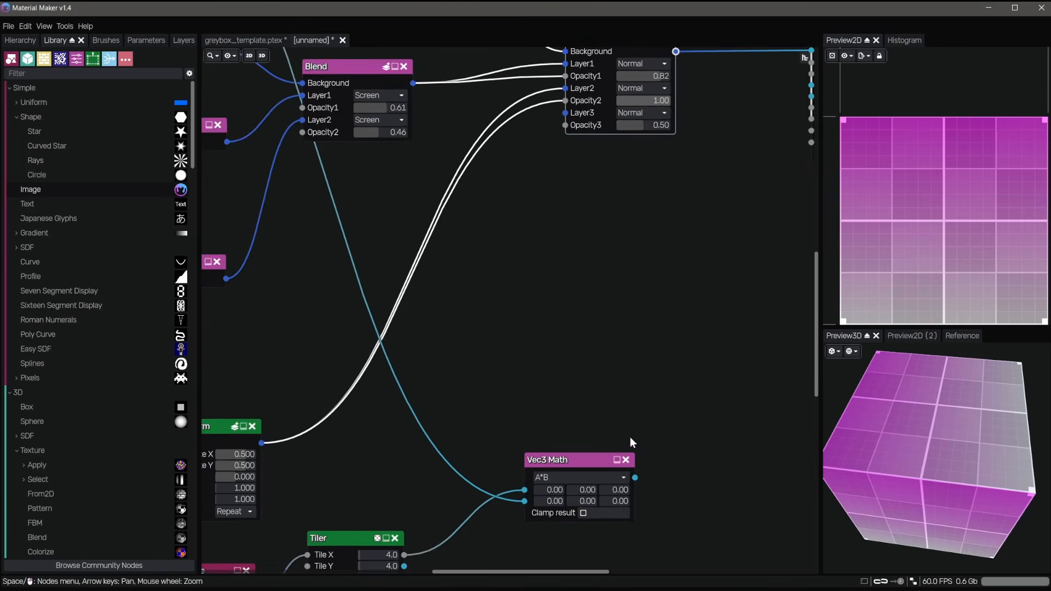
scroll(629, 459, up, 1)
drag(636, 480, 559, 92)
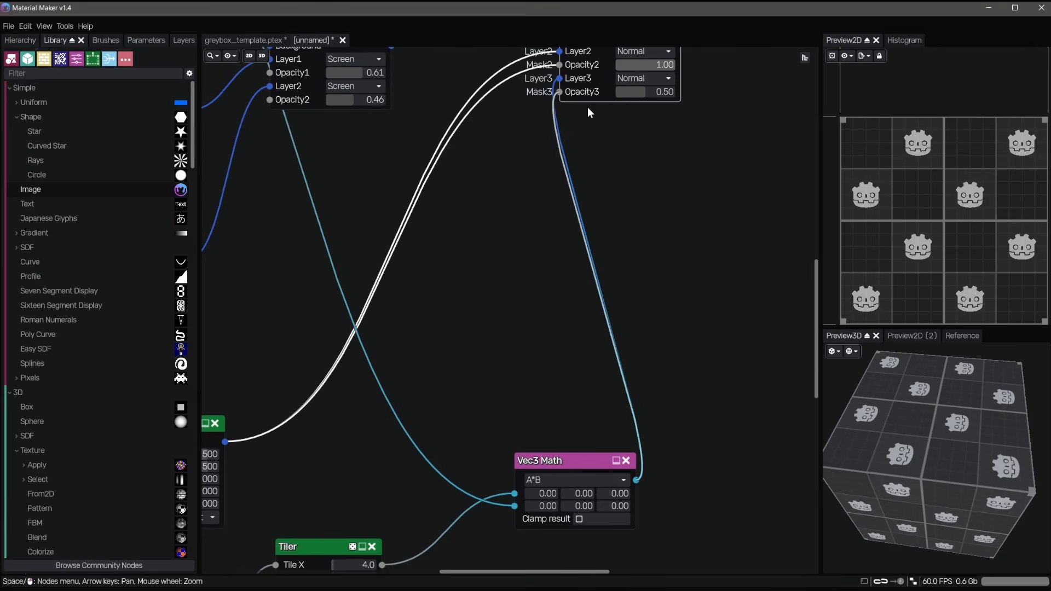
middle_drag(669, 204, 638, 364)
drag(625, 254, 602, 252)
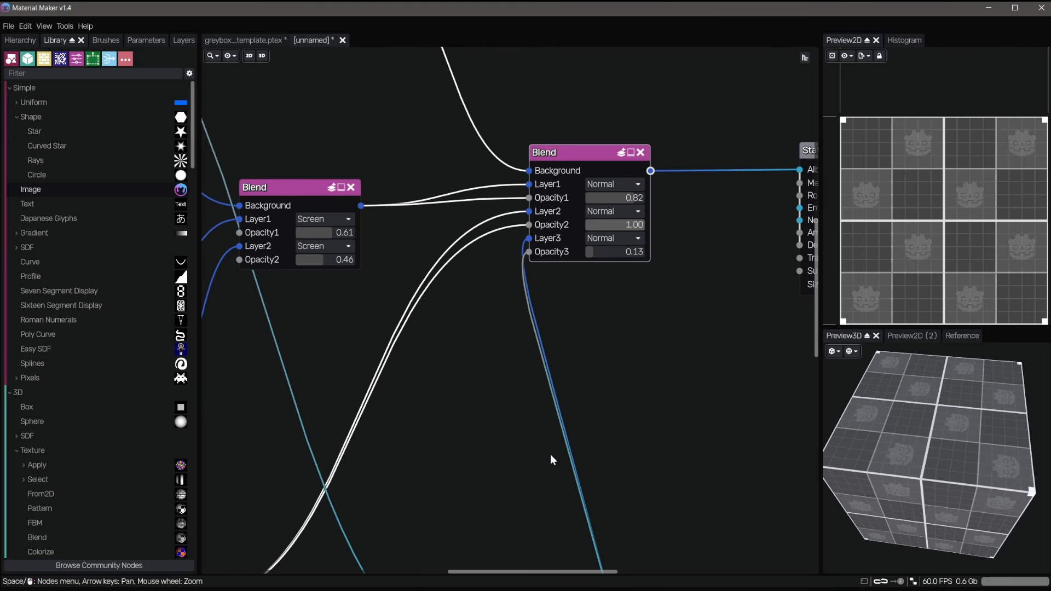
- Insert an Invert node between the checkerboard Pattern's output and the second Vec3 Math input, and check the logo placement on the 3D preview
middle_drag(551, 460, 647, 315)
scroll(586, 319, down, 4)
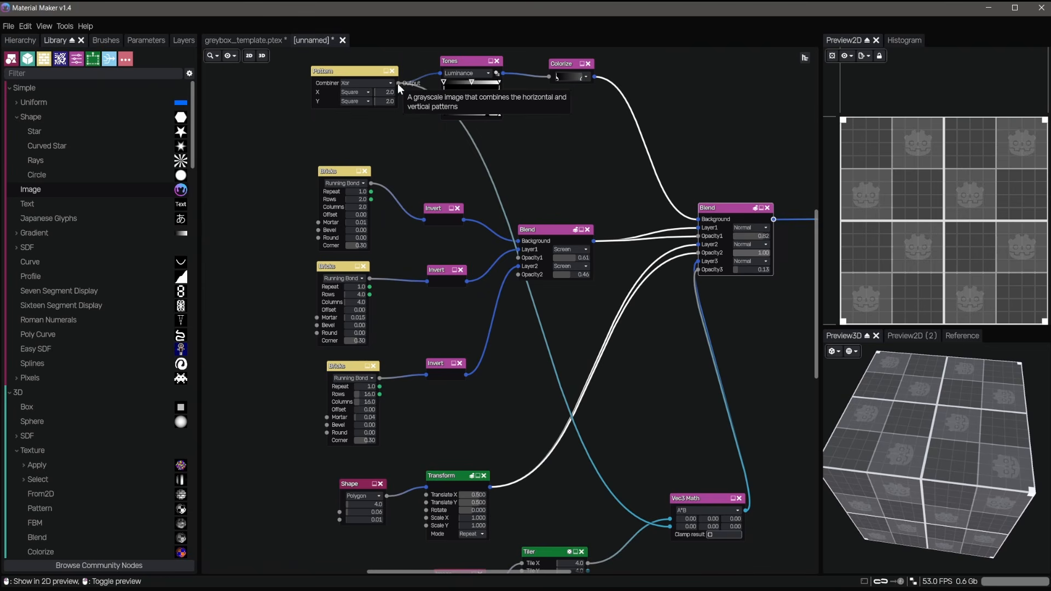
drag(507, 252, 670, 526)
text(in)
key(Return)
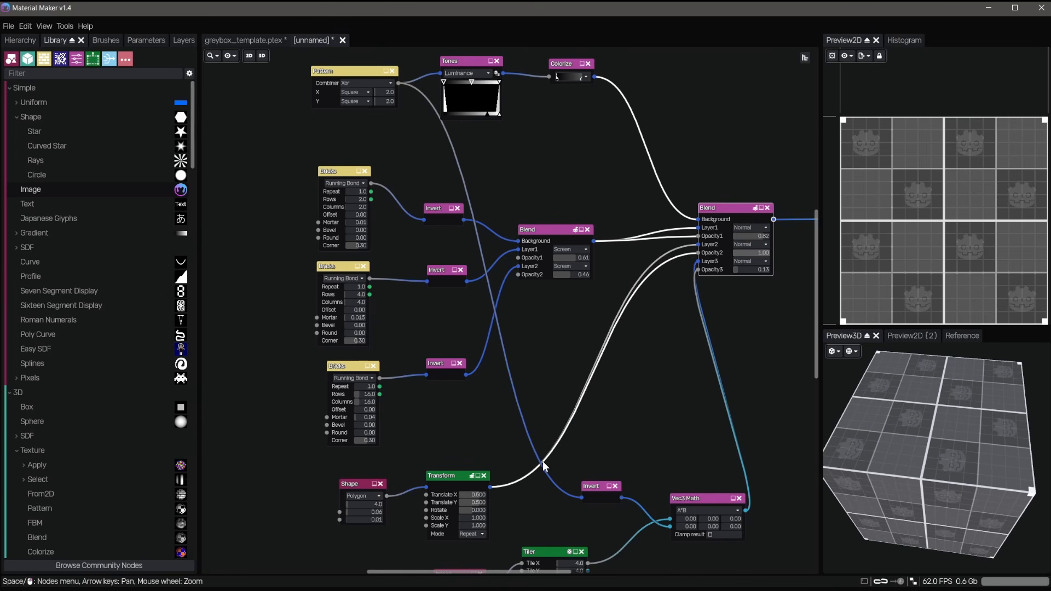
middle_drag(544, 466, 319, 462)
drag(869, 411, 980, 476)
- Switch to the greybox_template.ptex graph and examine how its grouped patterns, logo, corner shape and text route through the switches into the final Blend
click(263, 43)
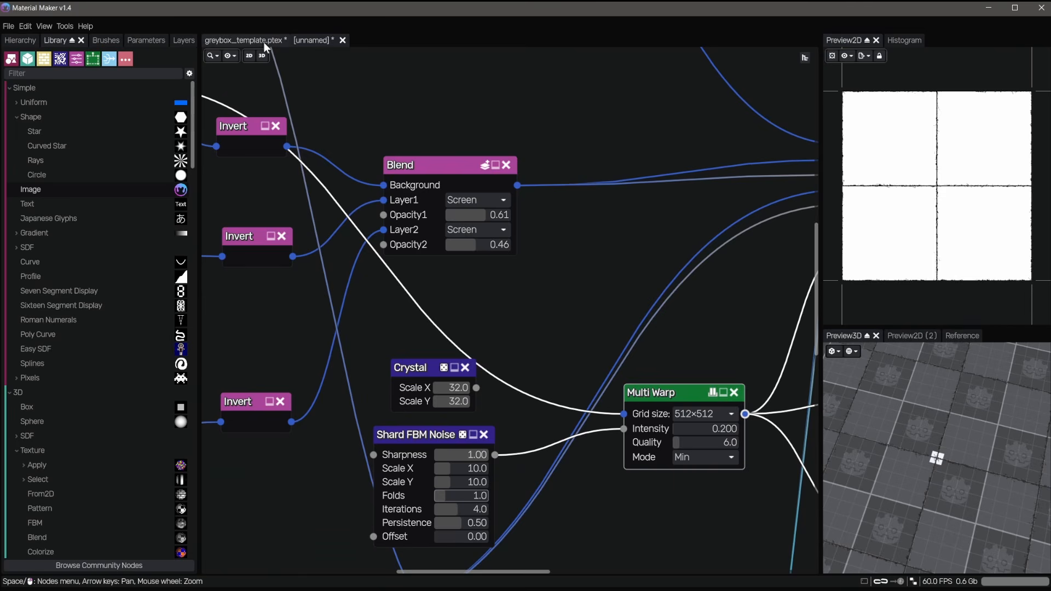
scroll(398, 308, down, 4)
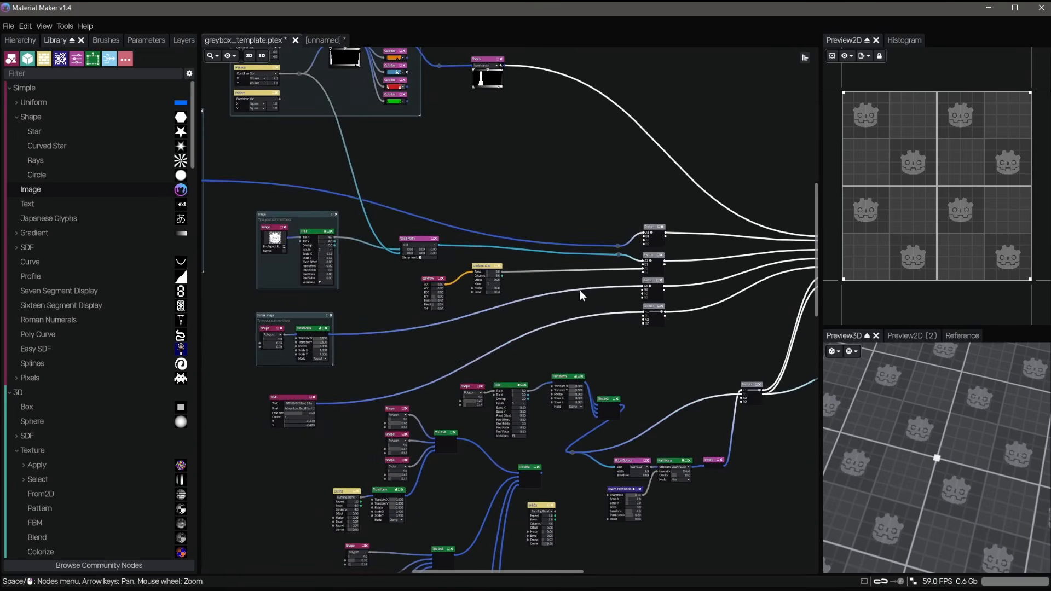
scroll(469, 360, up, 1)
scroll(469, 361, down, 4)
middle_drag(470, 361, 718, 259)
scroll(355, 403, up, 1)
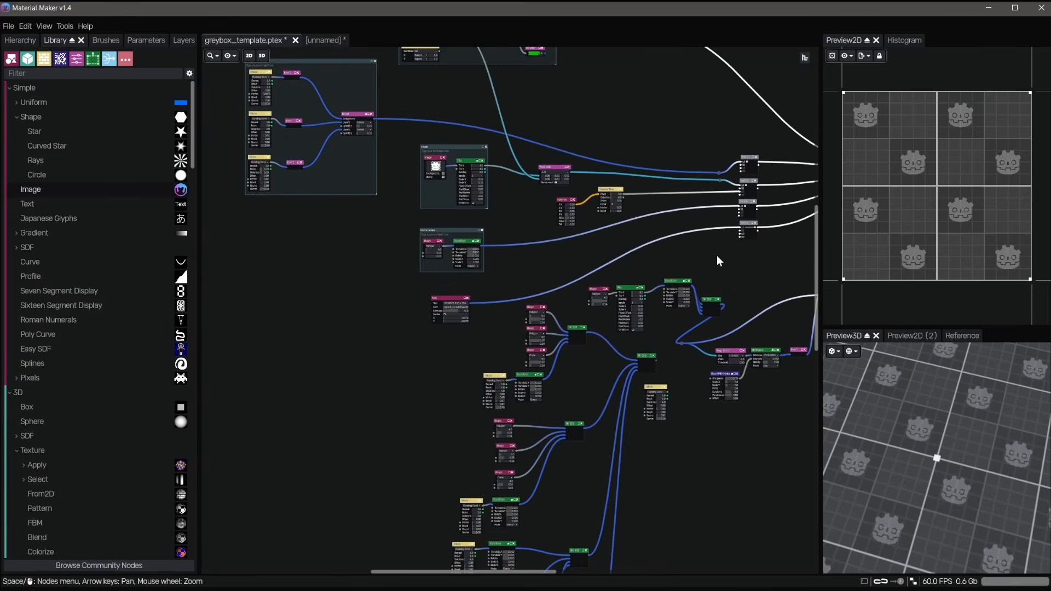
scroll(562, 340, up, 4)
middle_drag(654, 319, 543, 373)
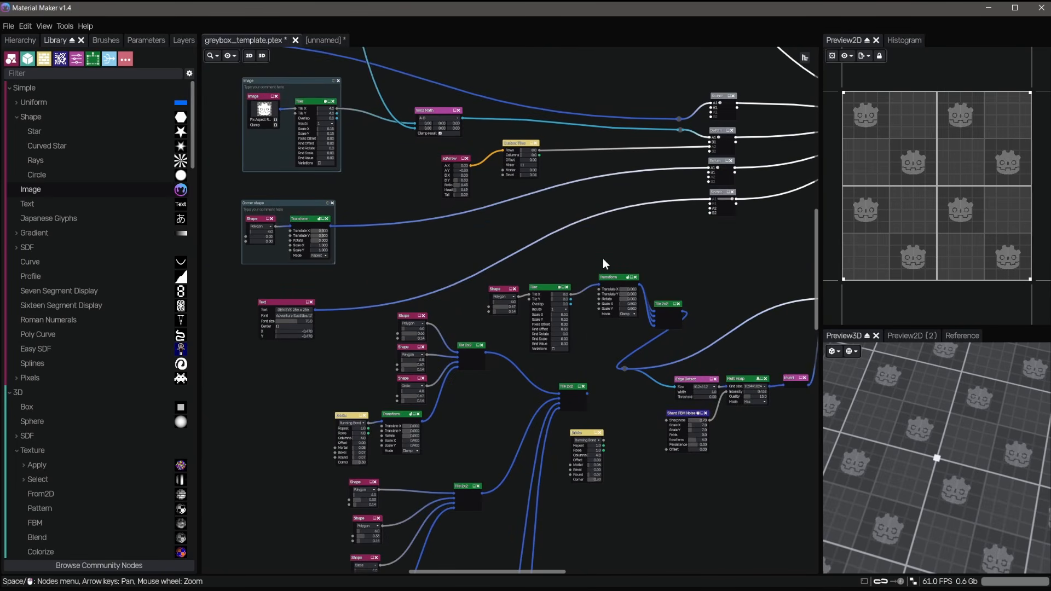
middle_drag(681, 79, 762, 320)
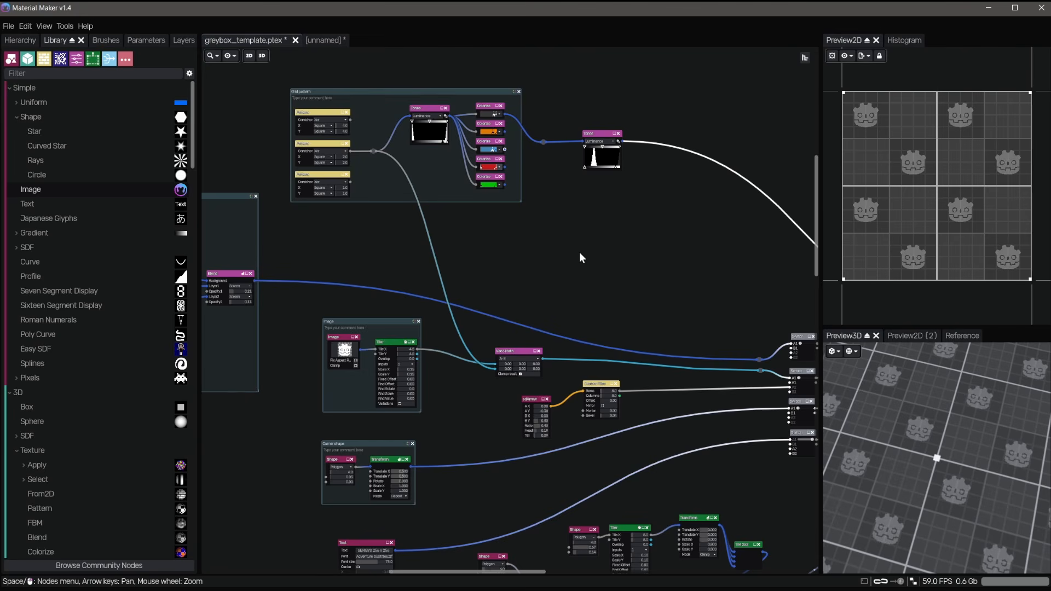
middle_drag(625, 283, 356, 254)
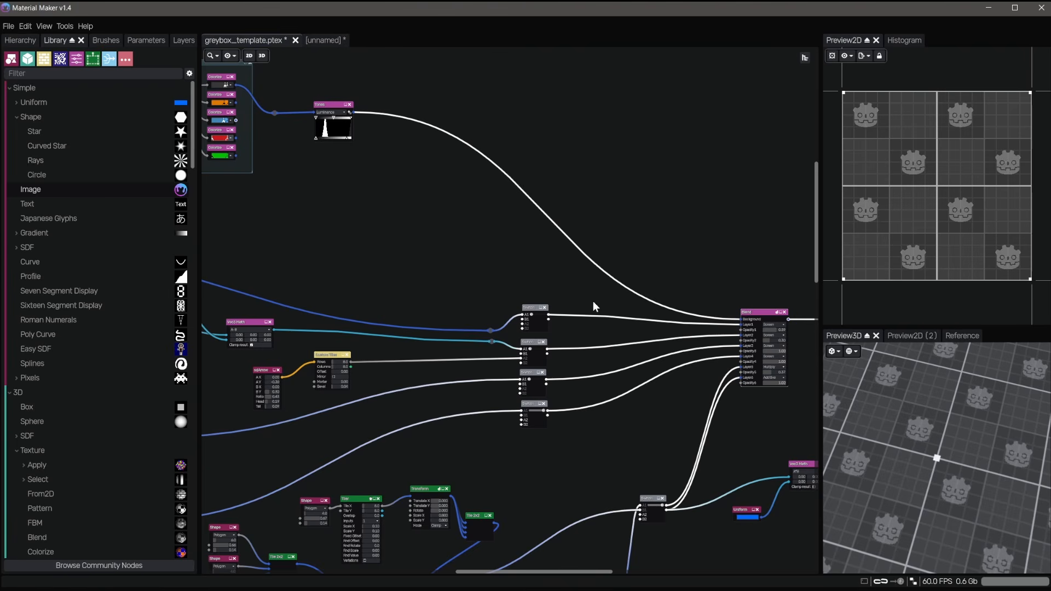
middle_drag(534, 264, 494, 266)
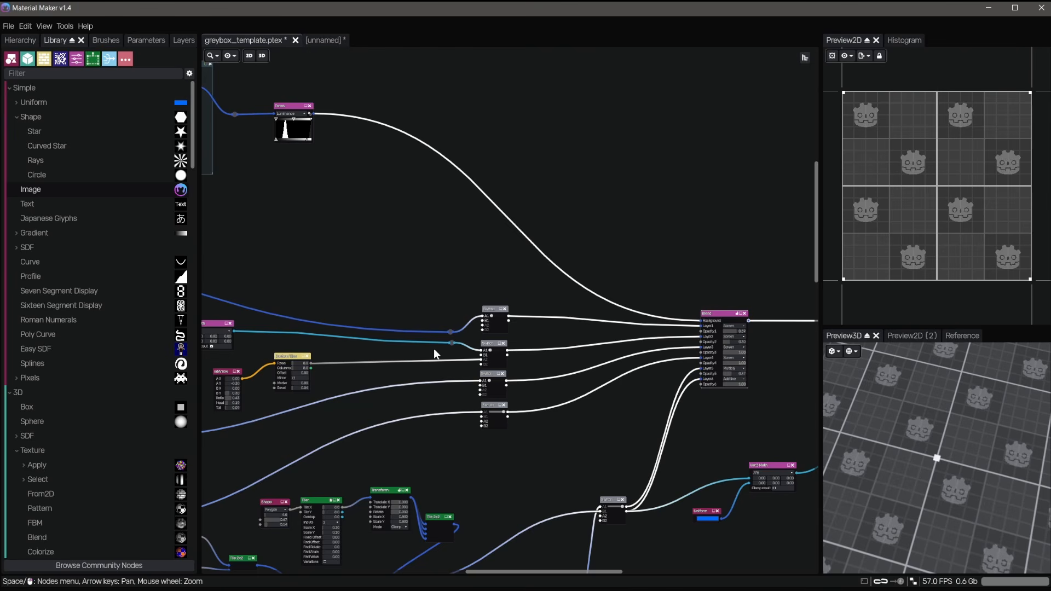
click(644, 404)
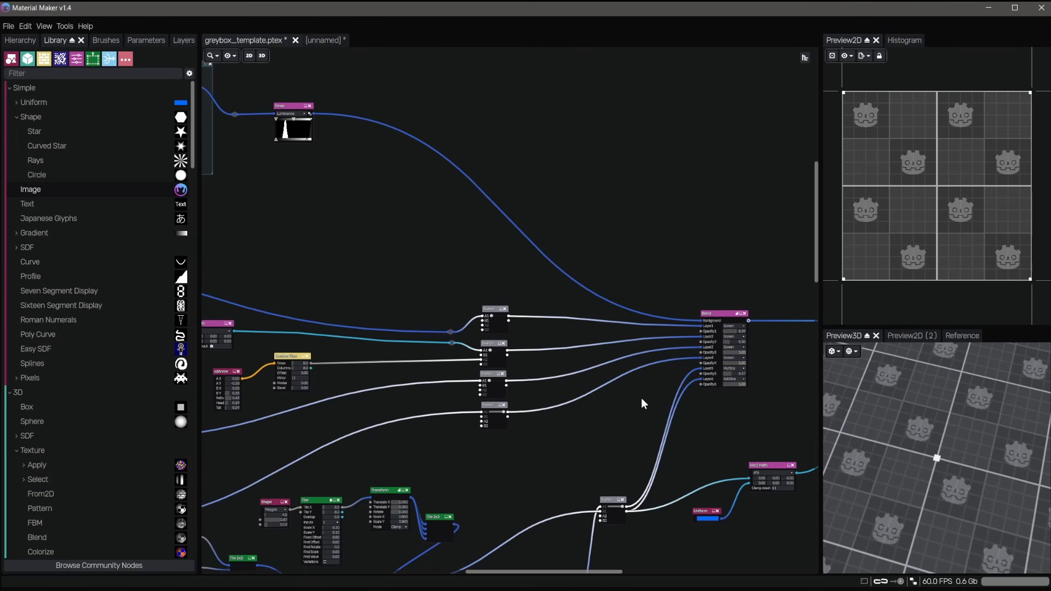
middle_drag(642, 398, 586, 383)
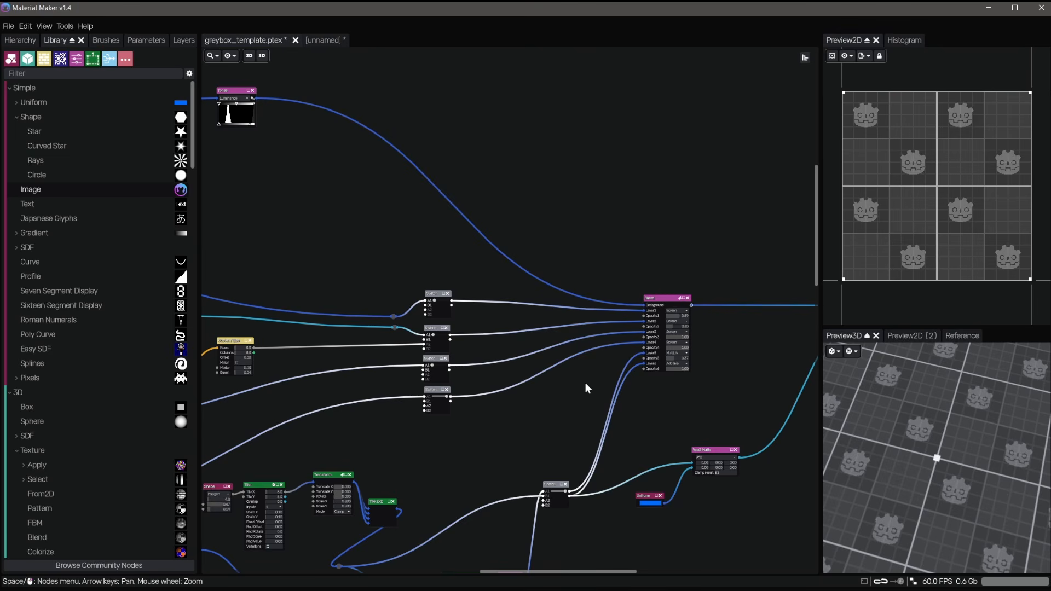